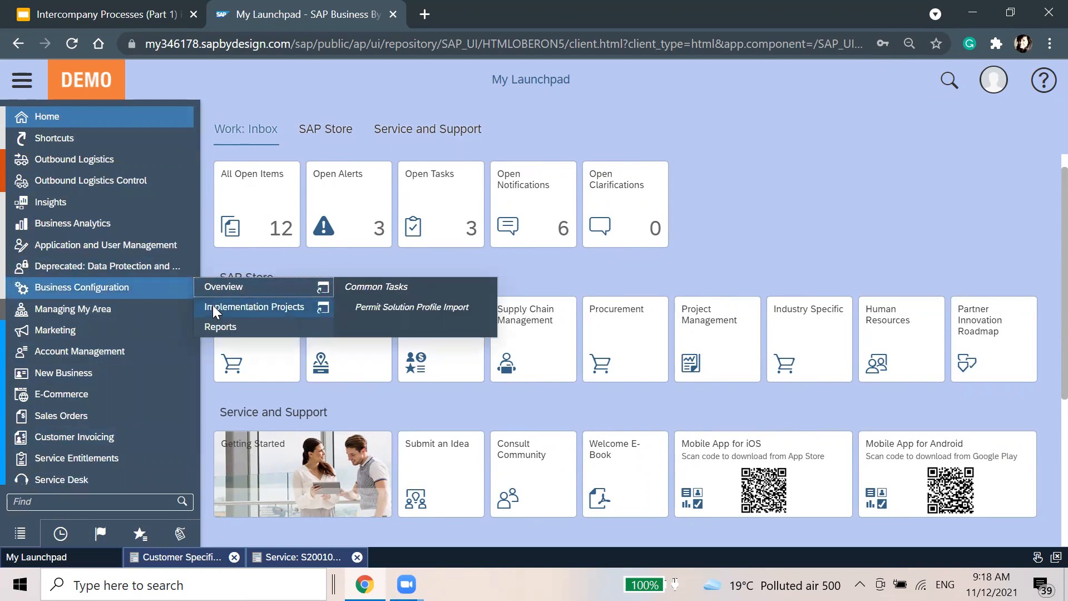
Step: Open the First Implementation project's scope from the Implementation Projects of Business Configuration and advance to the Scoping stage
left_click(293, 313)
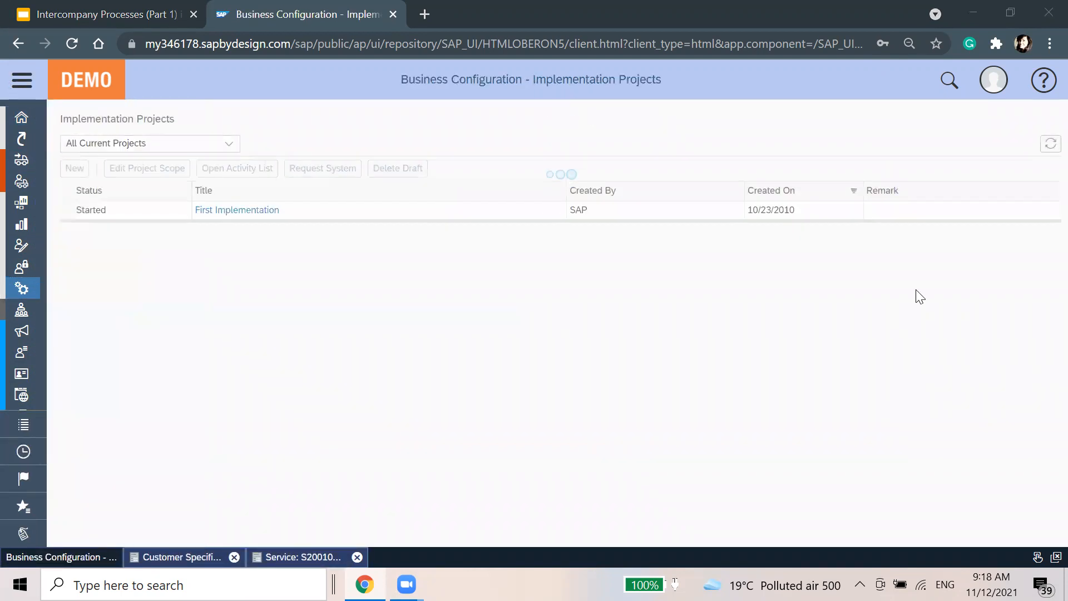
left_click(300, 210)
left_click(120, 164)
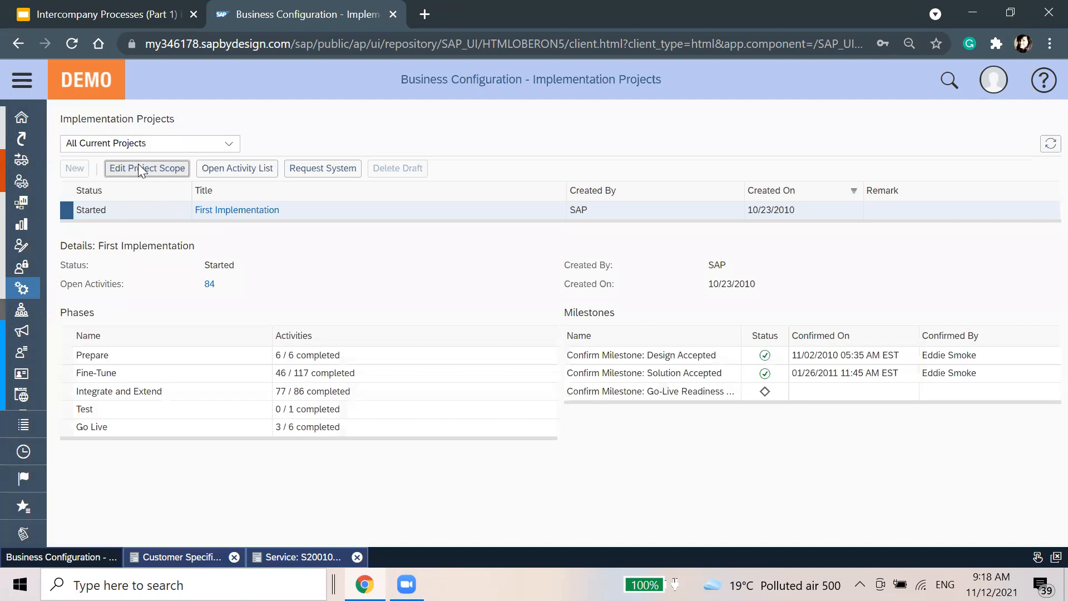
left_click(138, 167)
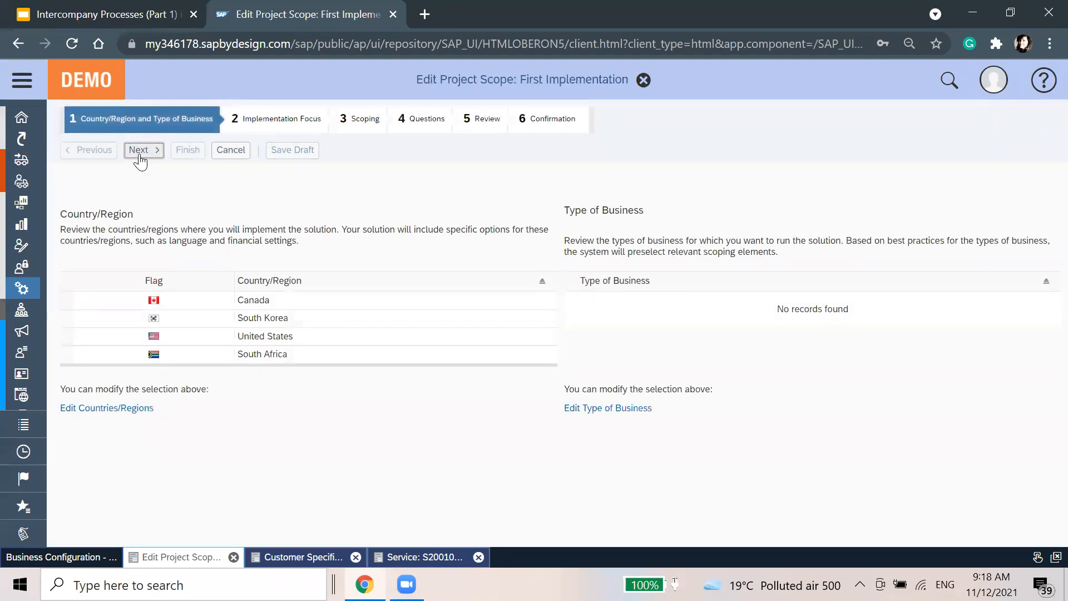
left_click(139, 159)
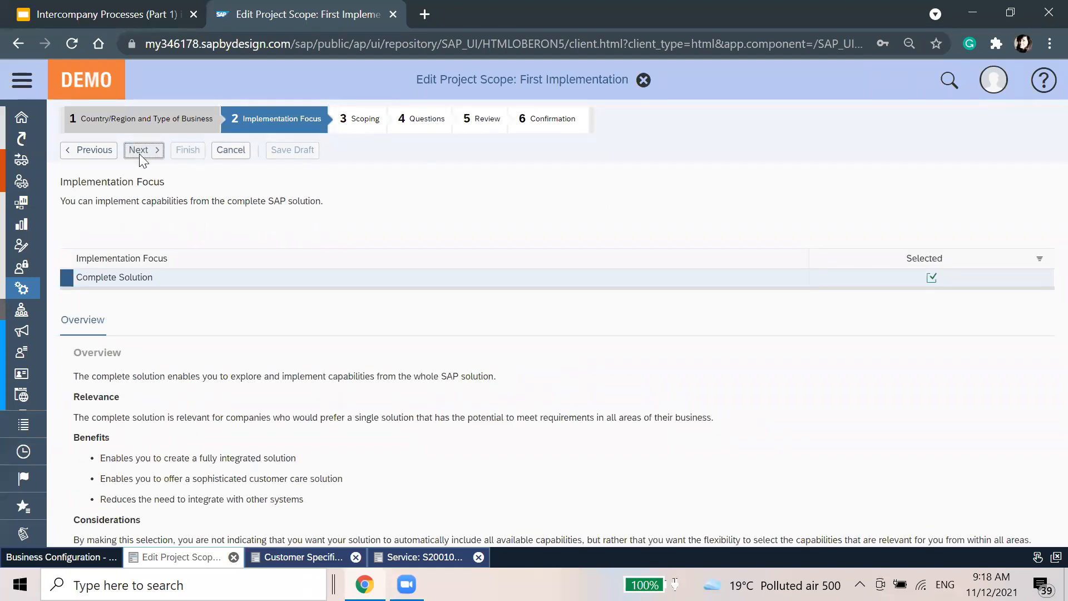
left_click(140, 158)
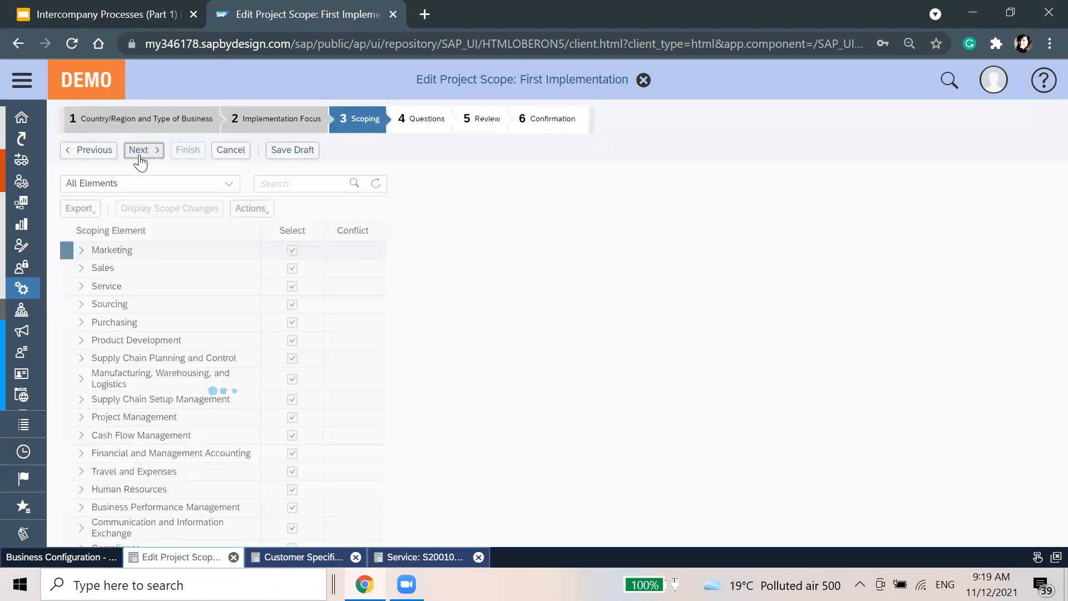
Step: Expand Sales in the scoping elements to view Selling Products and Services, and show the Purchasing element's details
left_click(81, 269)
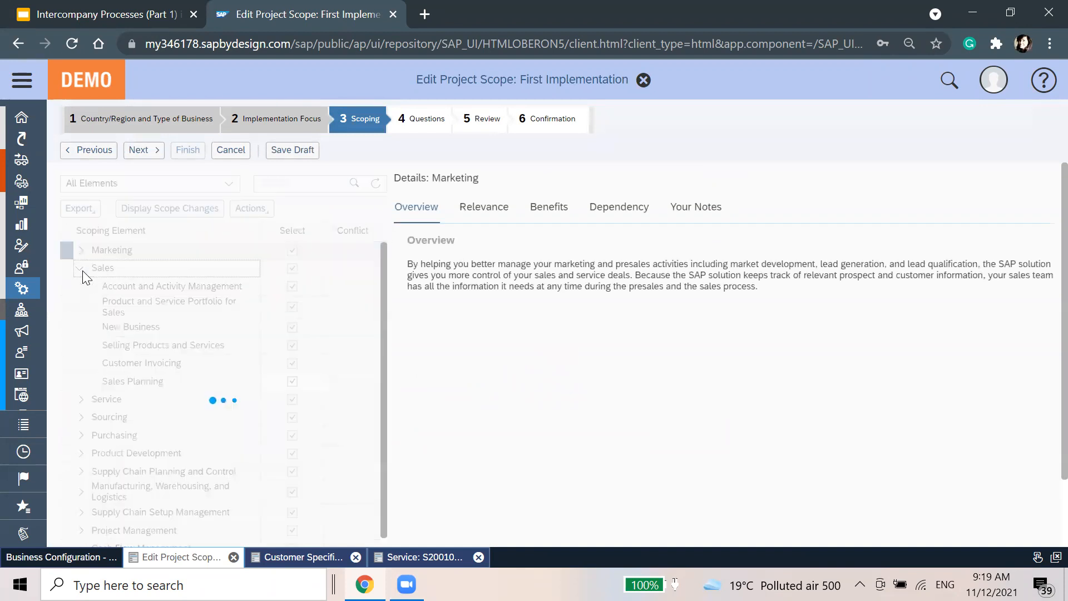
left_click(140, 345)
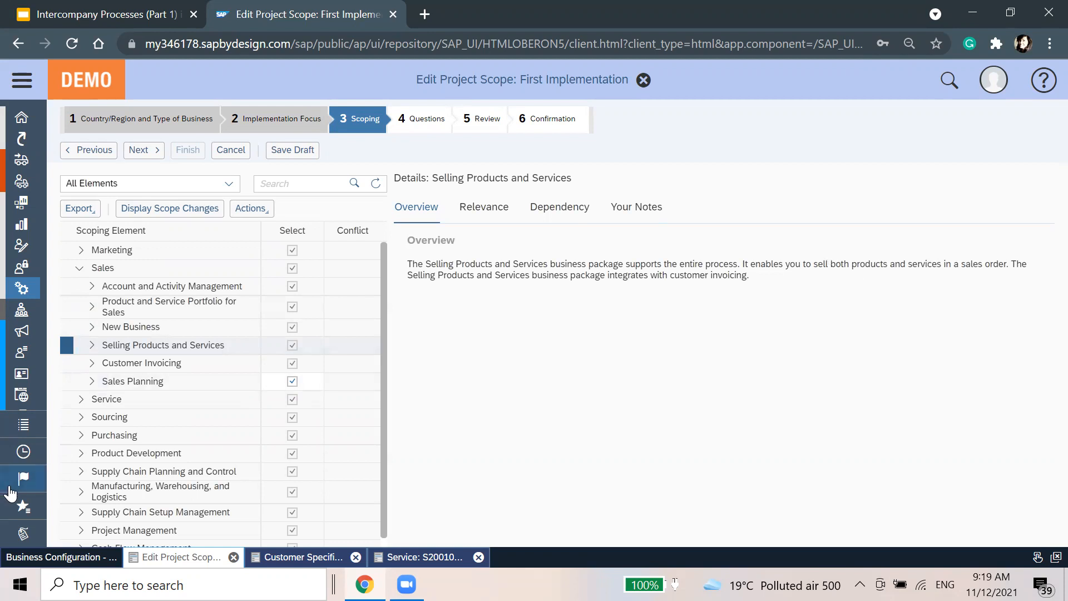
left_click(119, 431)
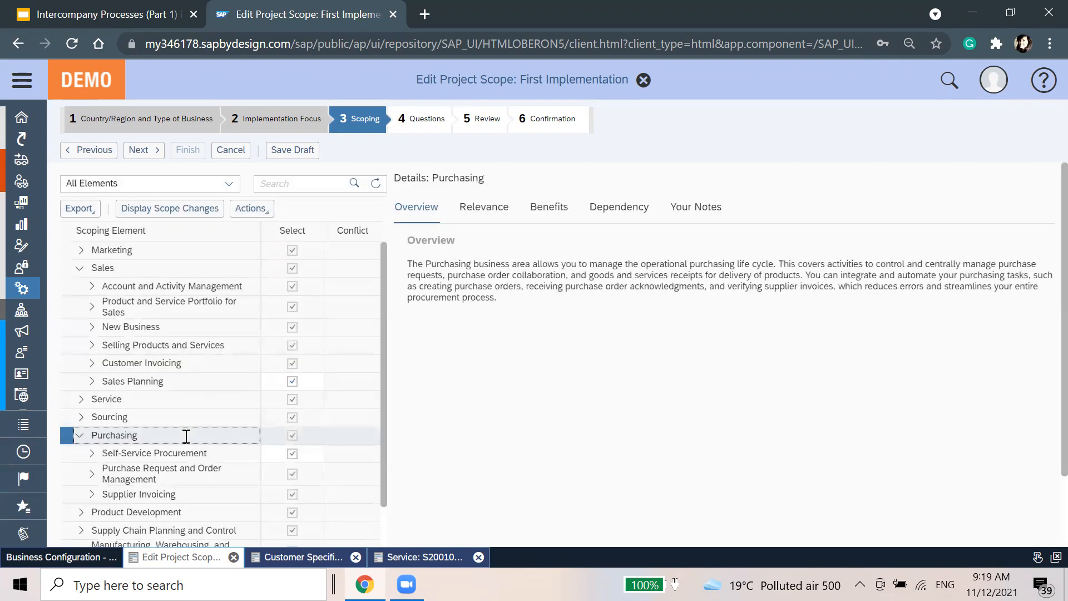
Step: Expand Self-Service Procurement and Purchase Request and Order Management under Purchasing
scroll(167, 473, "down", 1)
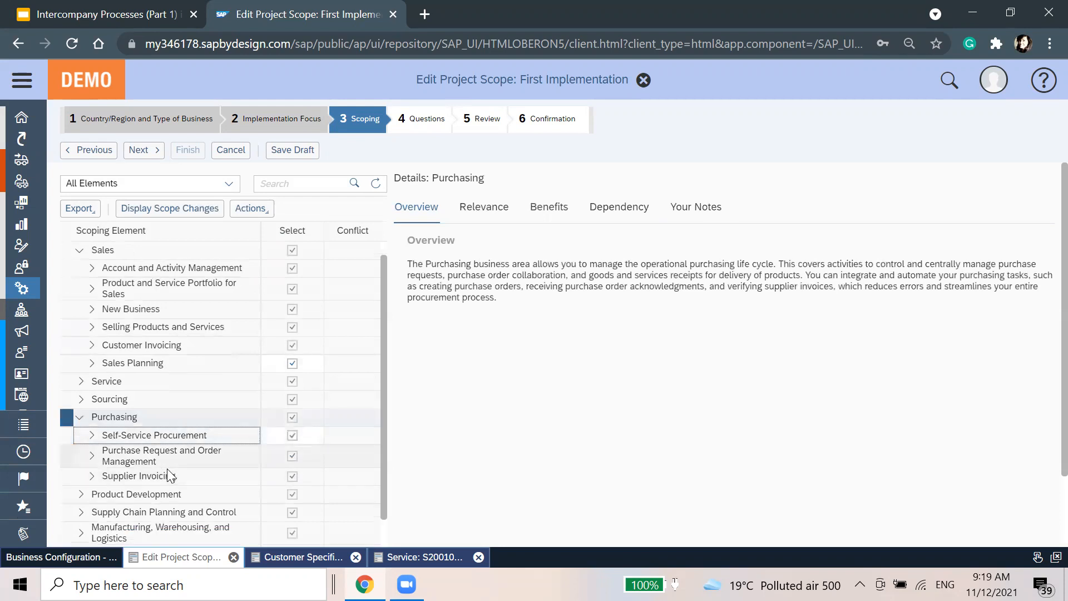
left_click(92, 436)
scroll(105, 470, "down", 3)
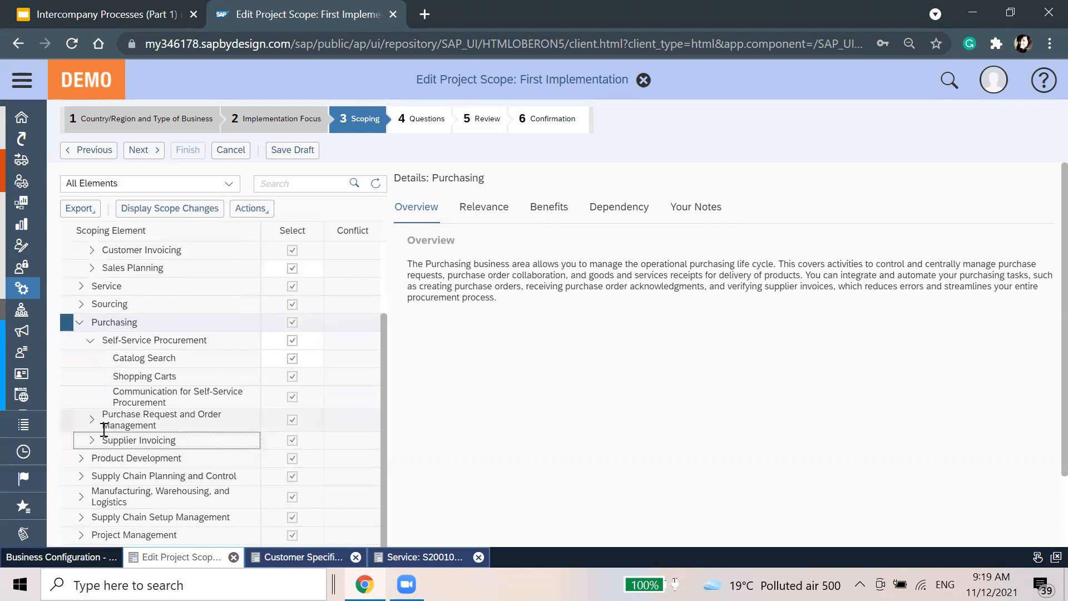
left_click(91, 422)
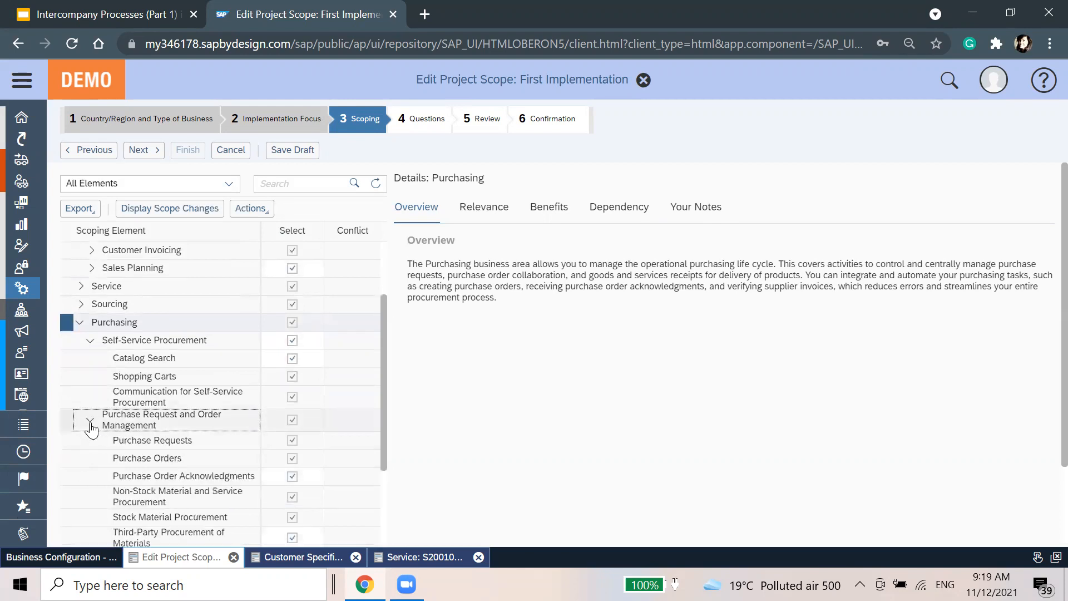
Step: View the details of Non-Stock Material and Service Procurement and of Purchasing Between Partner Companies
scroll(172, 483, "down", 1)
left_click(173, 455)
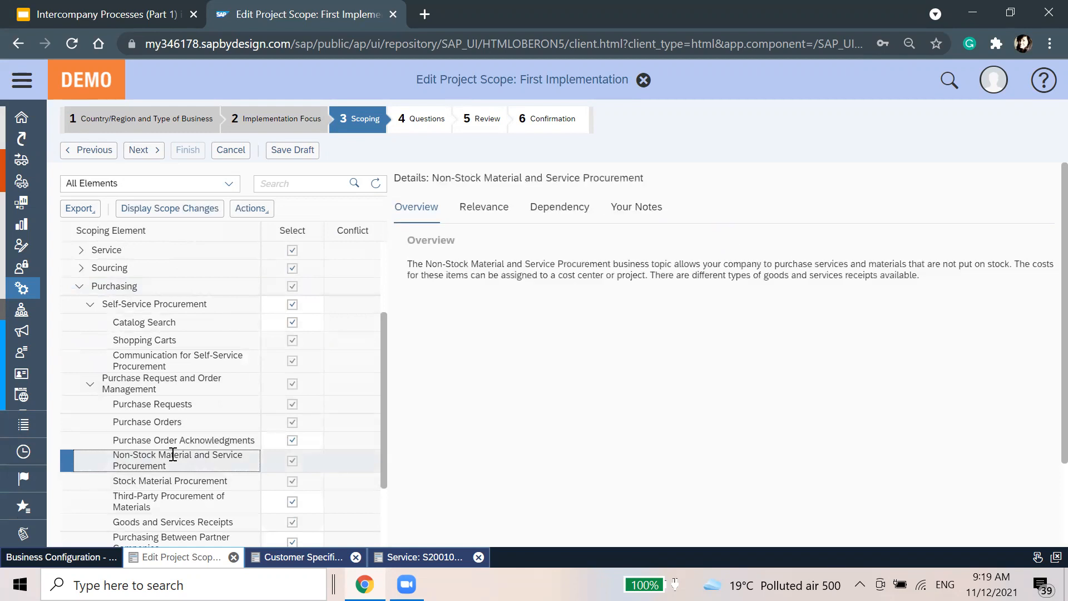
left_click(557, 372)
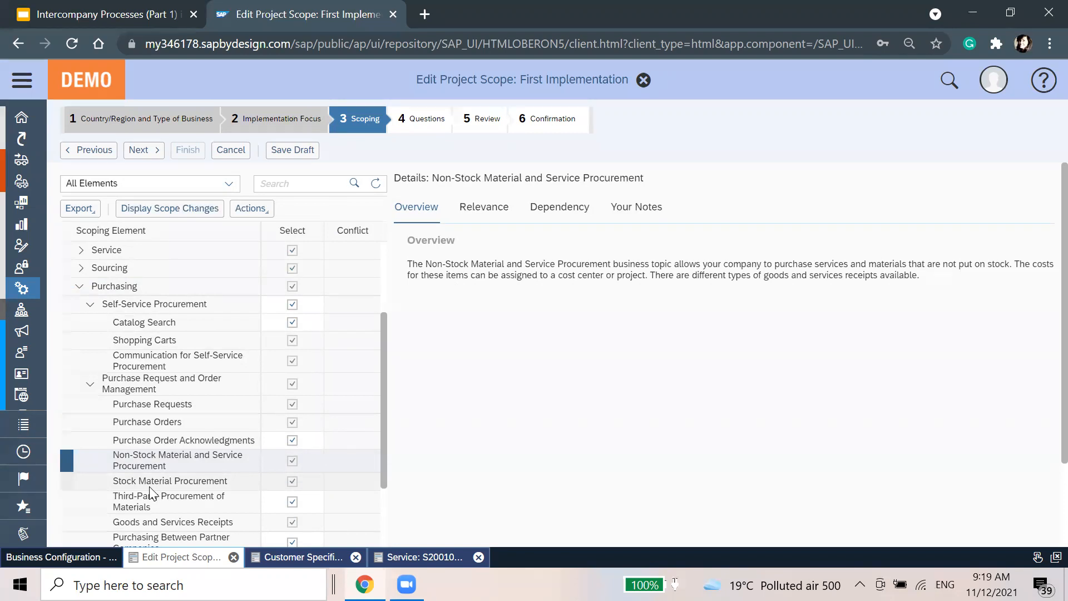
scroll(176, 451, "down", 3)
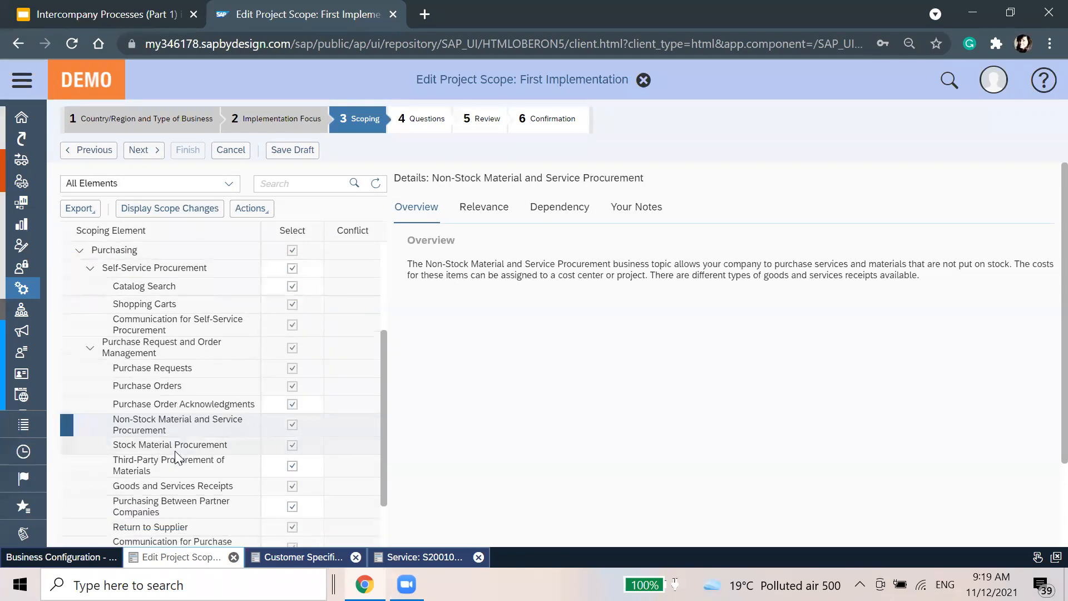
left_click(176, 430)
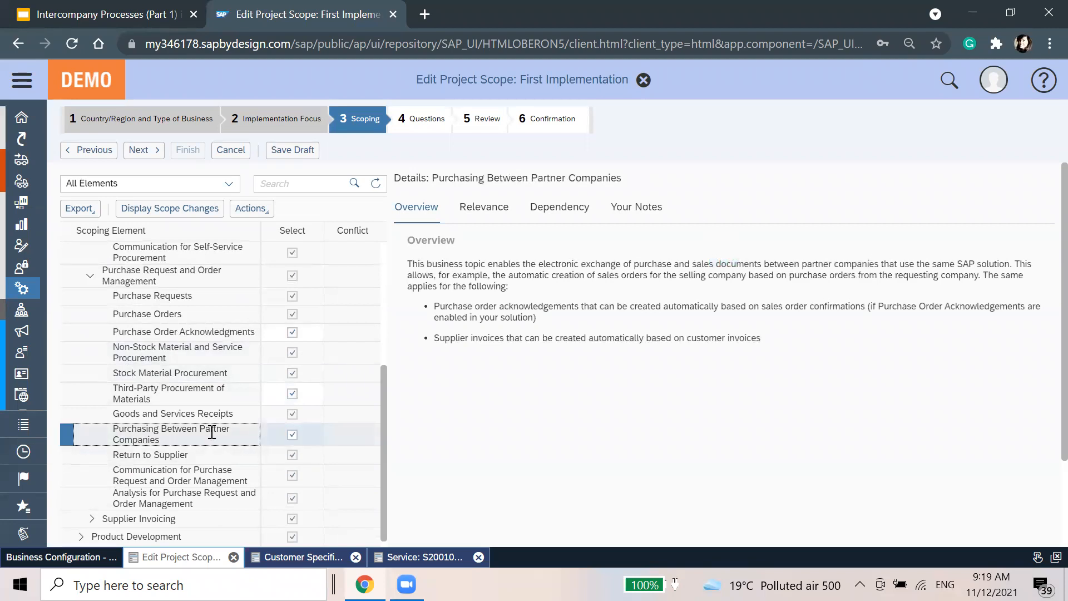
Step: Expand General Ledger under Financial and Management Accounting and view the Consolidation Preparation details
scroll(212, 433, "down", 5)
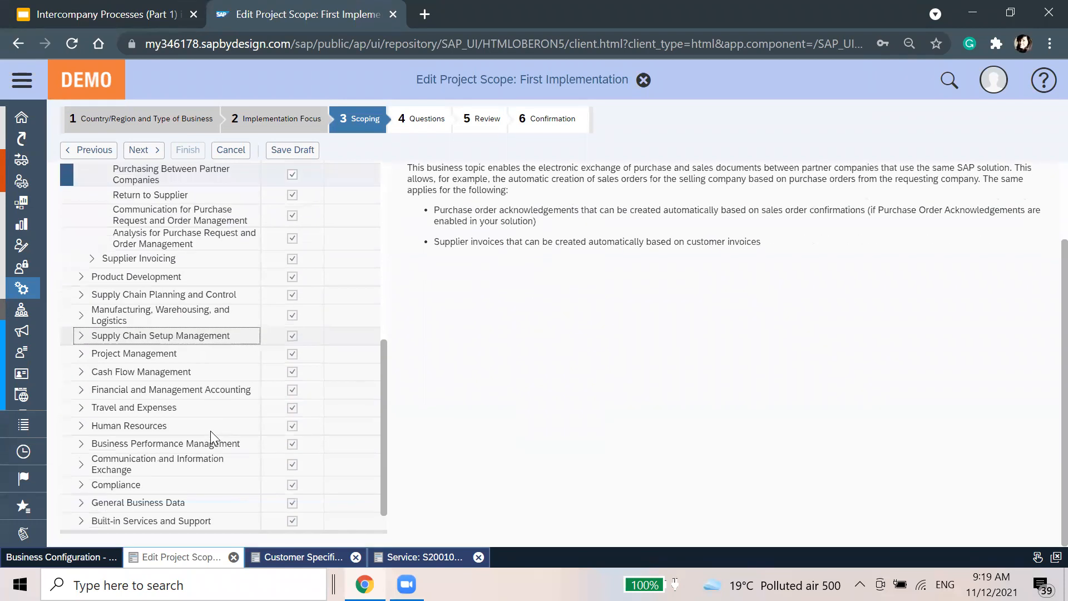
left_click(80, 389)
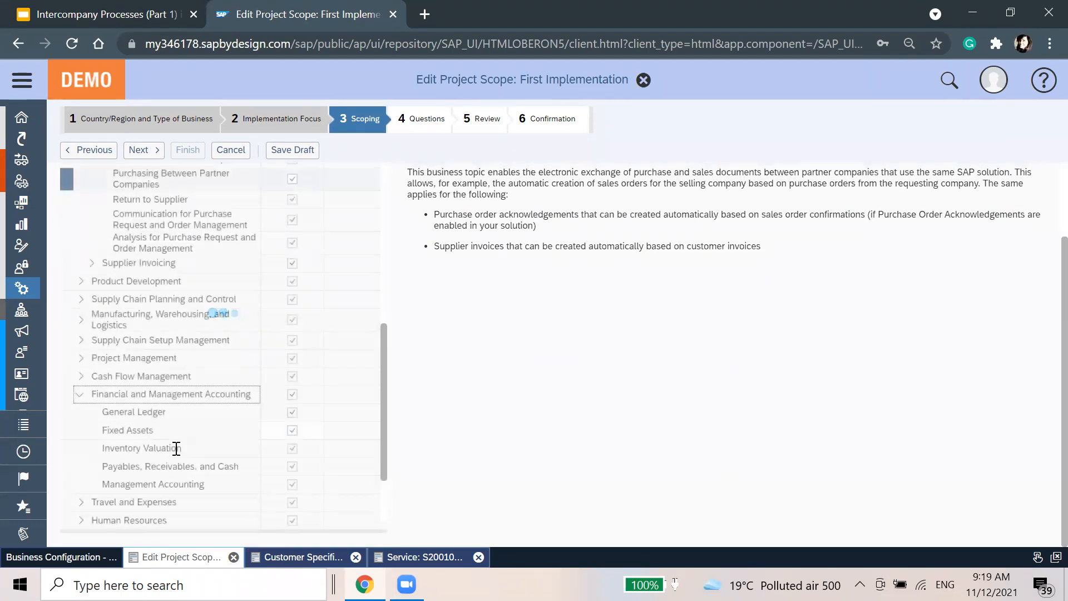
scroll(169, 454, "down", 2)
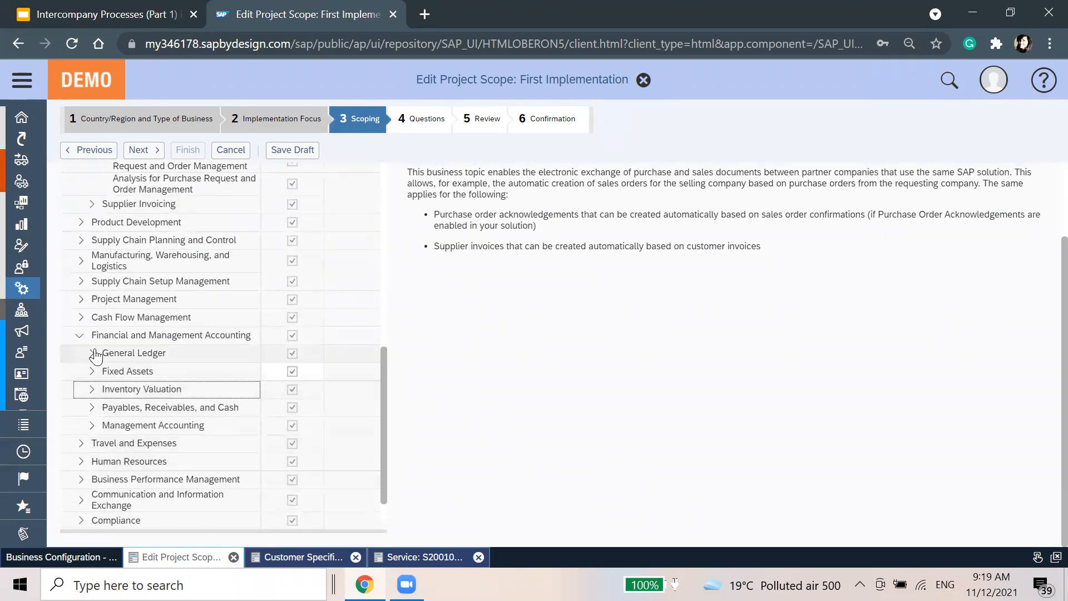
left_click(92, 353)
left_click(136, 407)
scroll(166, 468, "down", 2)
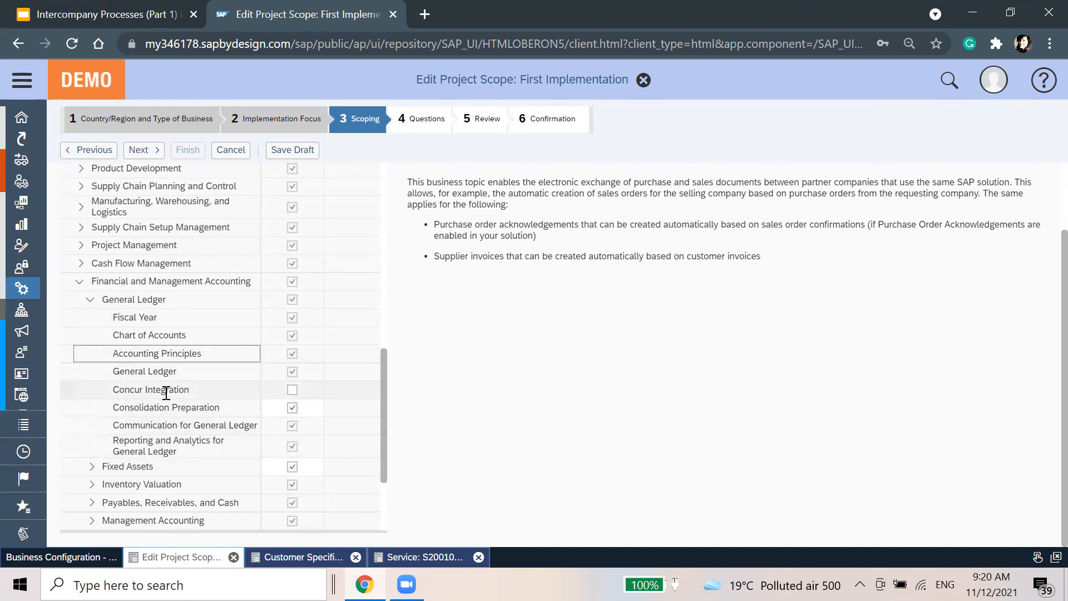
left_click(176, 412)
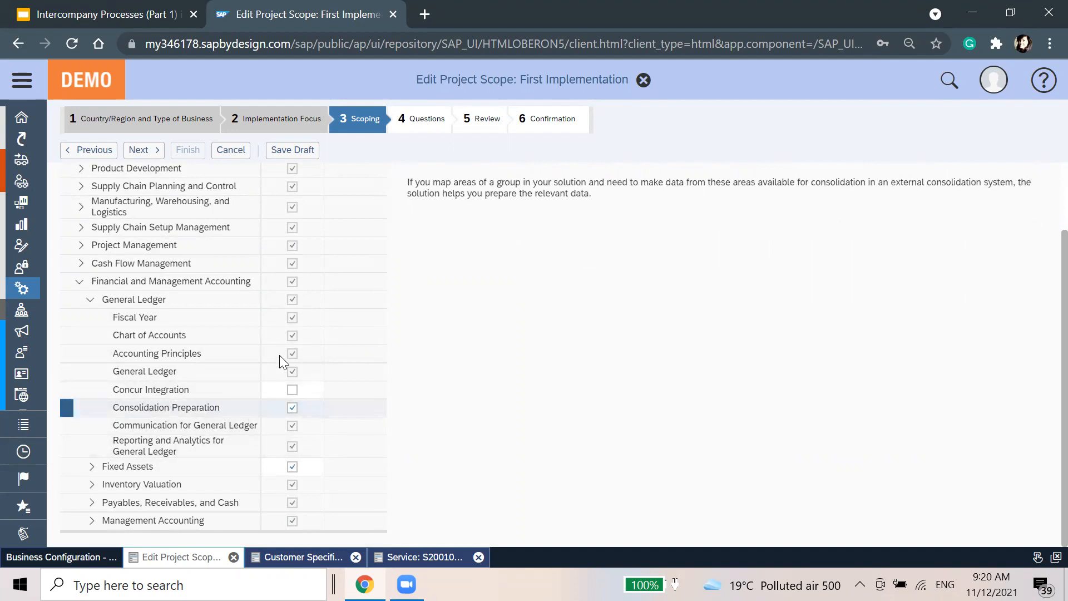
scroll(165, 430, "down", 2)
scroll(165, 430, "down", 2)
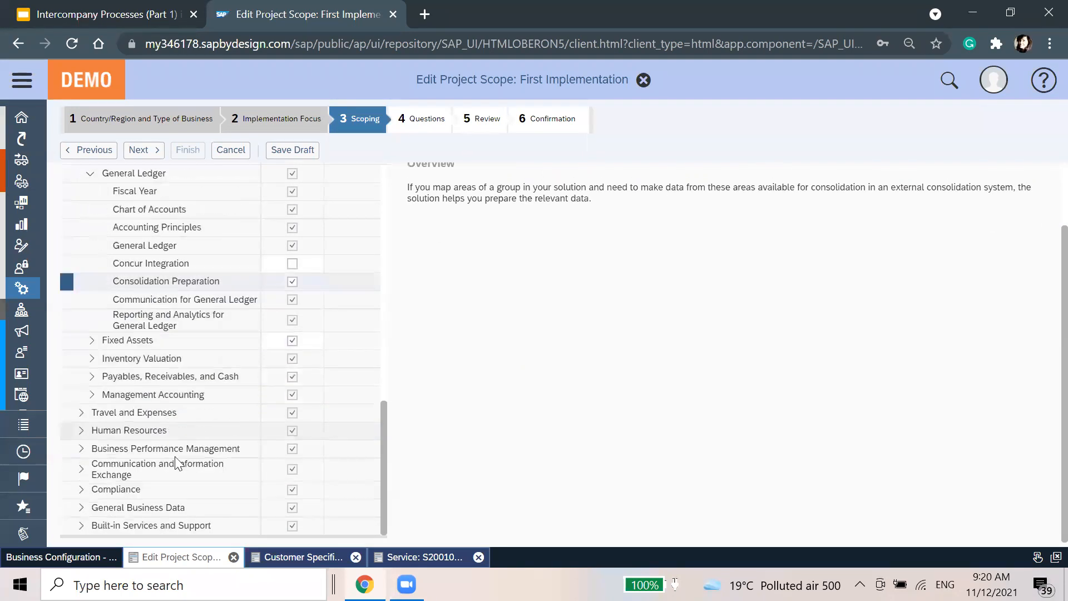
scroll(177, 461, "up", 4)
scroll(340, 191, "up", 2)
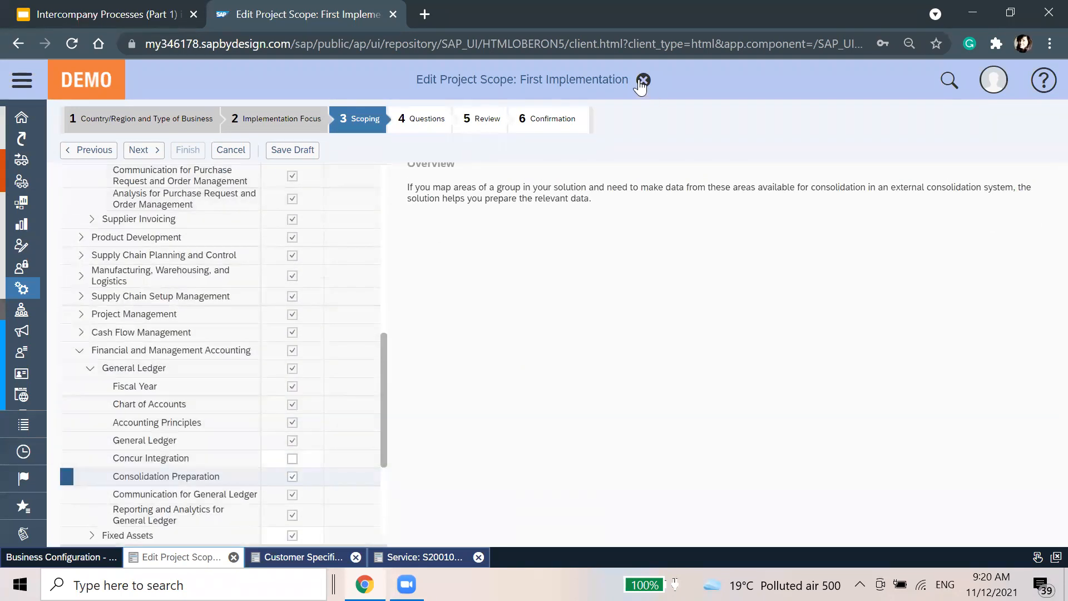
Step: Search First Implementation's activity list for "project types*" and open the Project Types activity
left_click(248, 168)
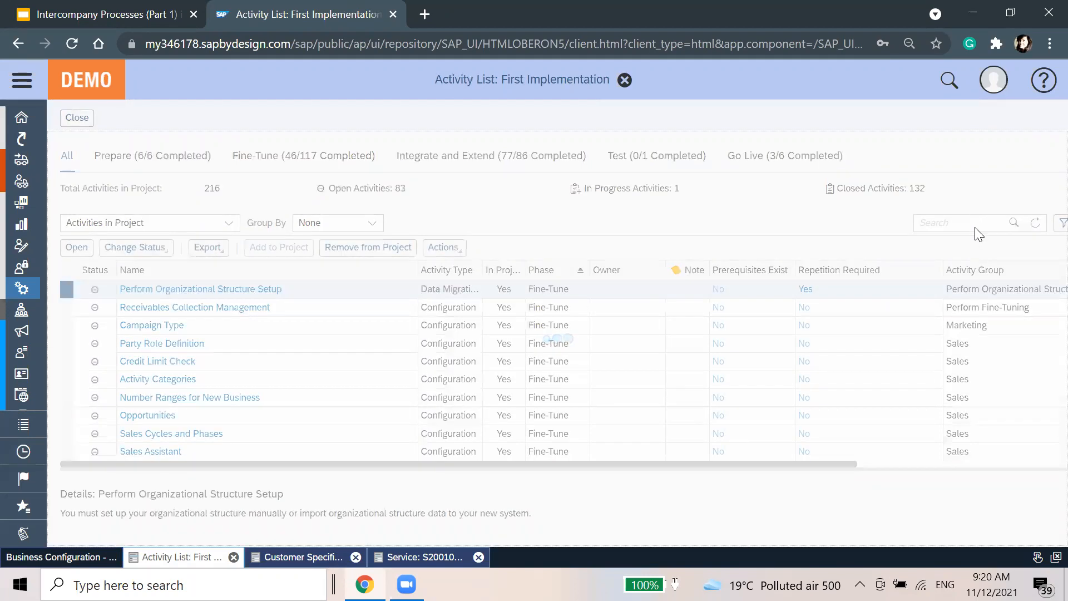
left_click(933, 229)
type("p")
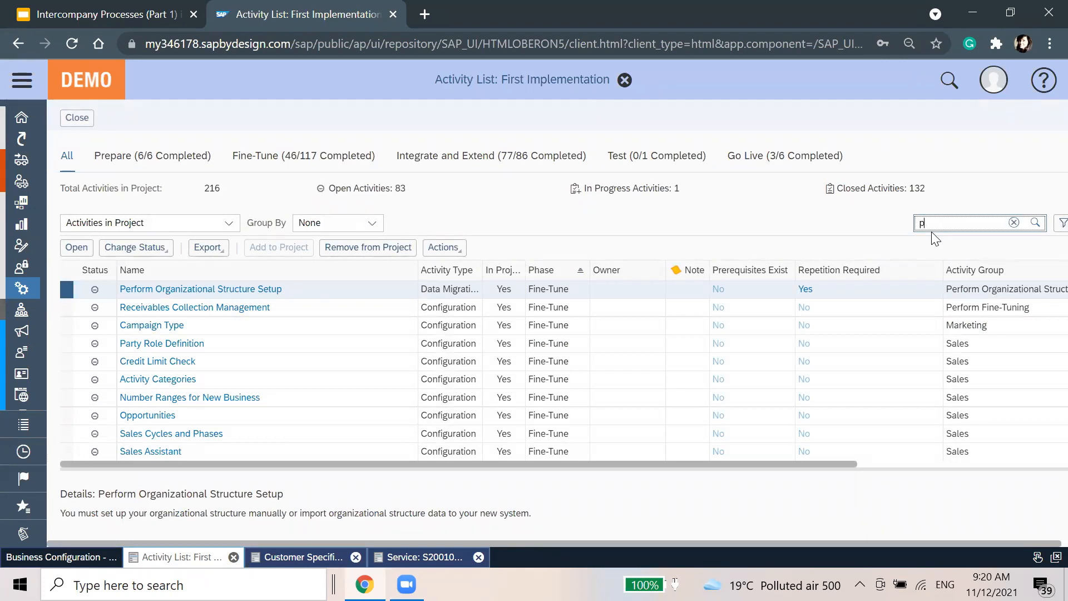
type("troject types*")
key("Return")
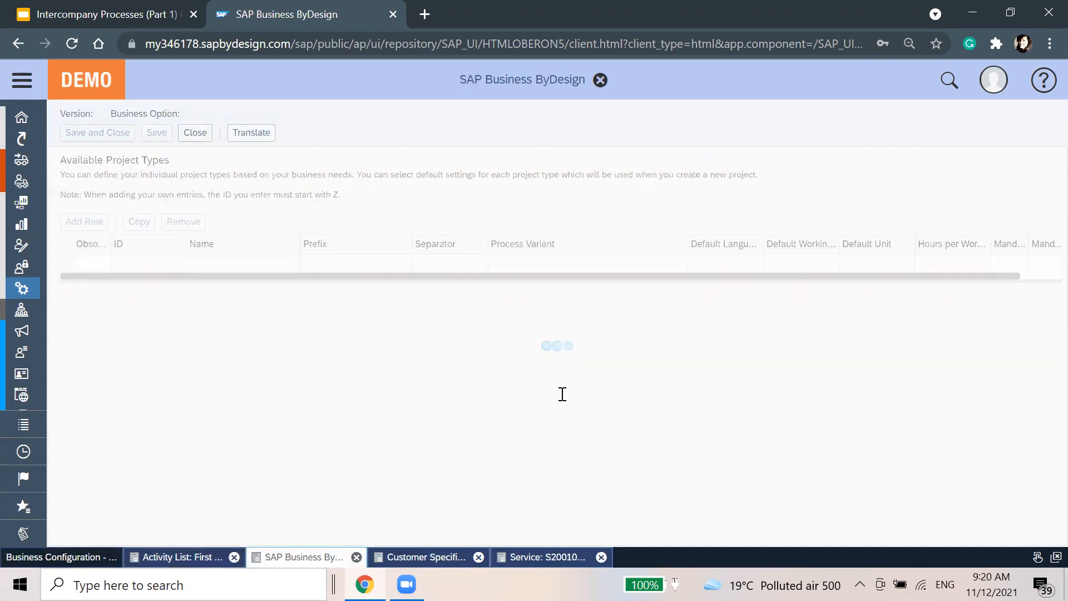
Step: Review the Intercompany Project type with the Process Variant column widened, and close the Project Types activity and the activity list
left_click(272, 409)
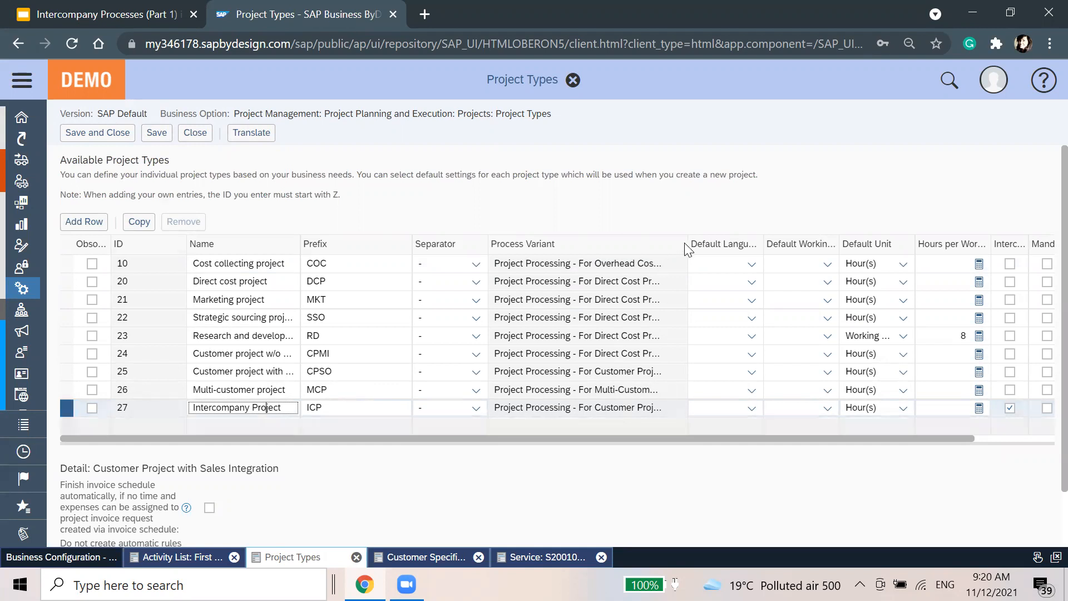
left_click_drag(687, 245, 884, 244)
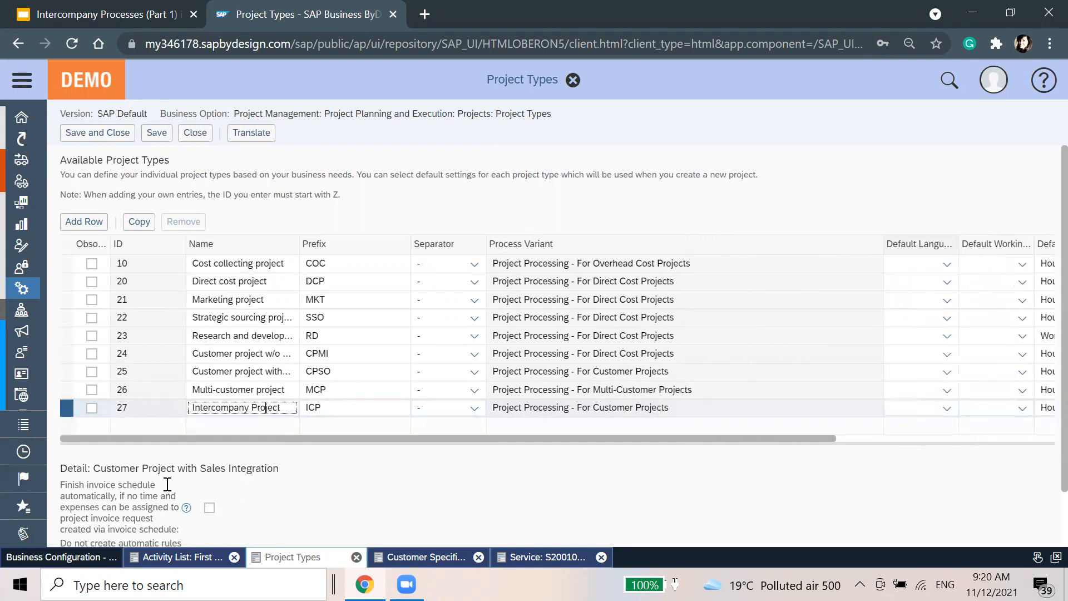
left_click_drag(185, 468, 327, 473)
left_click(326, 472)
scroll(389, 216, "down", 1)
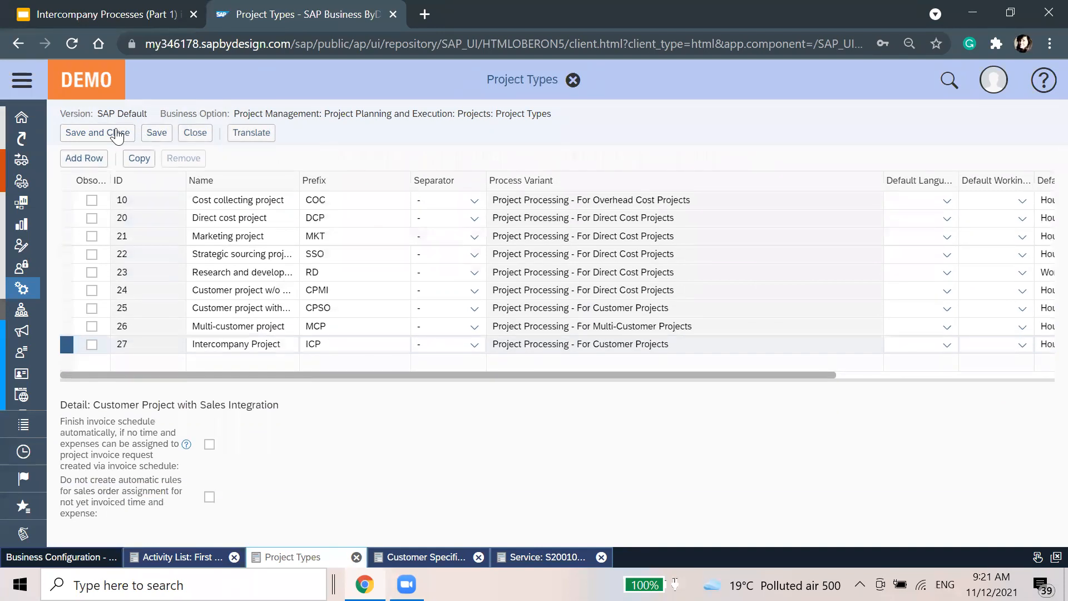
left_click(572, 81)
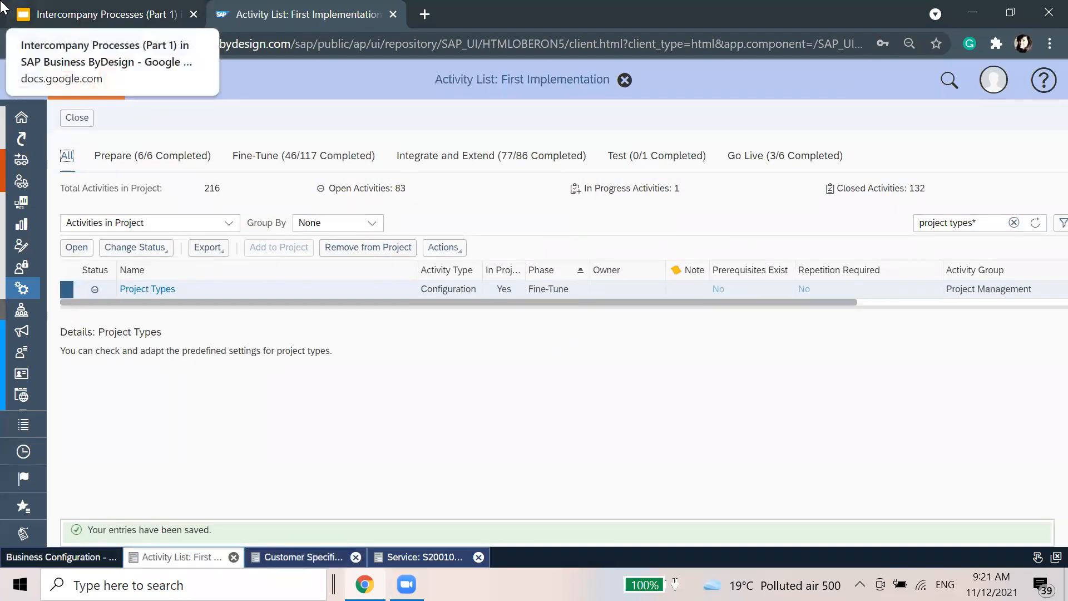
left_click(77, 119)
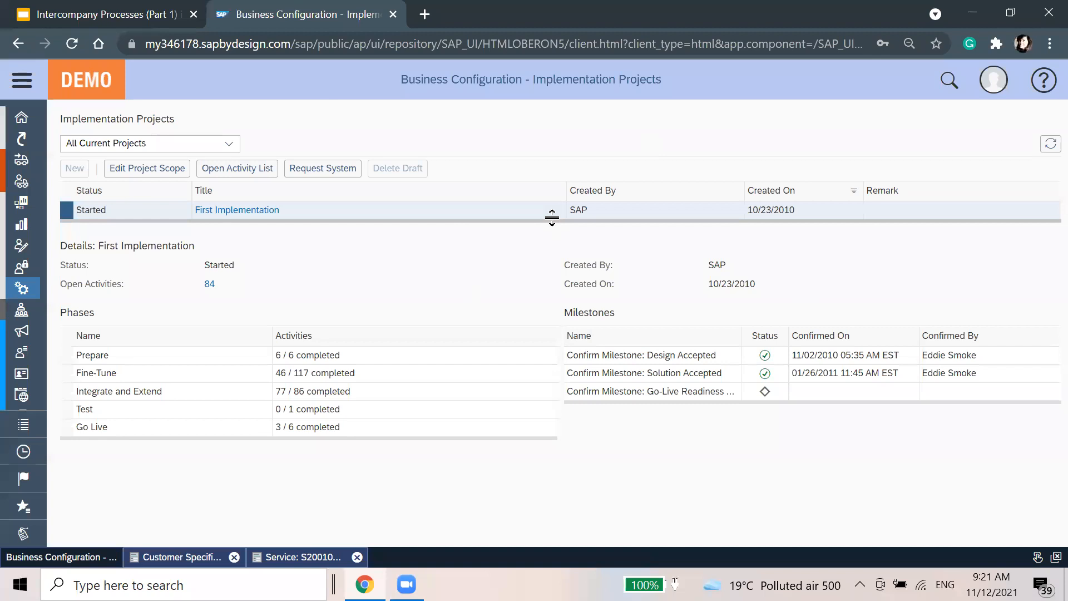
Step: Find the Org Structures view by searching the work centers for "org", and open it with the selected date 11/21/2019
left_click(21, 79)
left_click(70, 503)
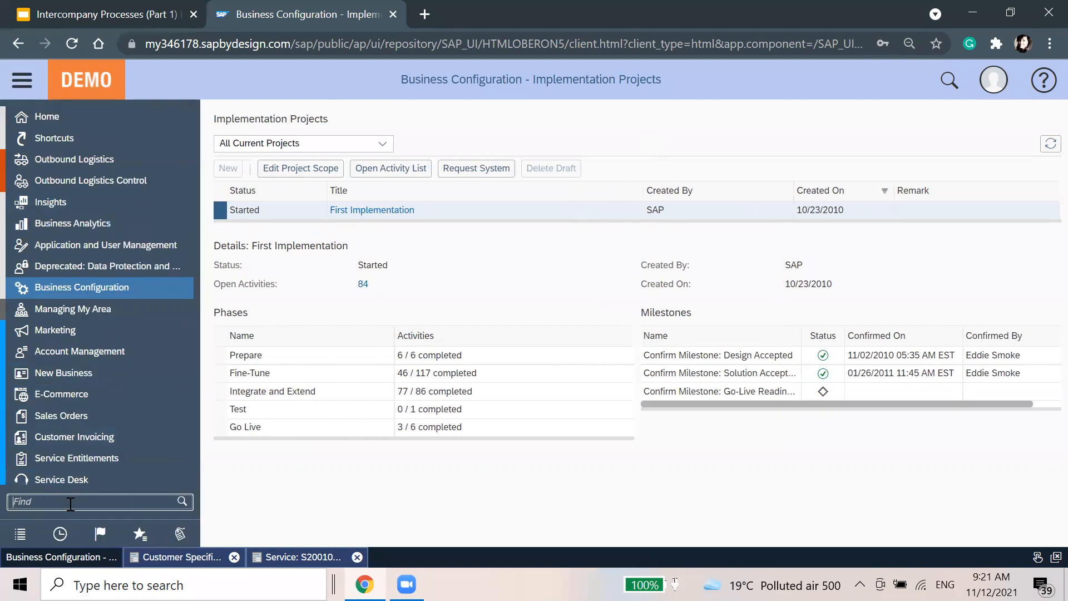
type("org m")
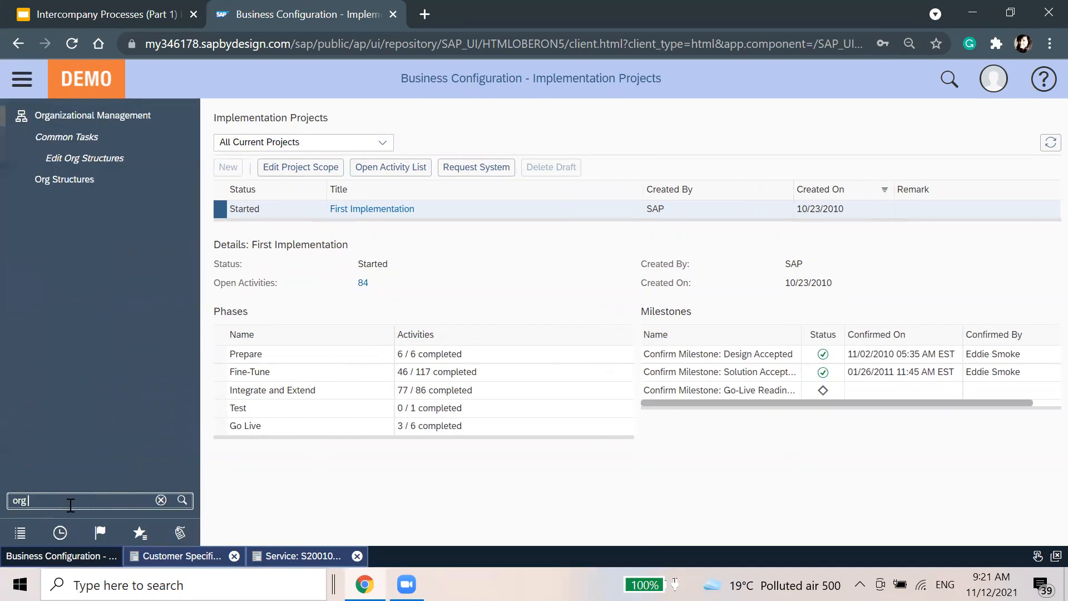
key("BackSpace")
key("BackSpace")
left_click(85, 189)
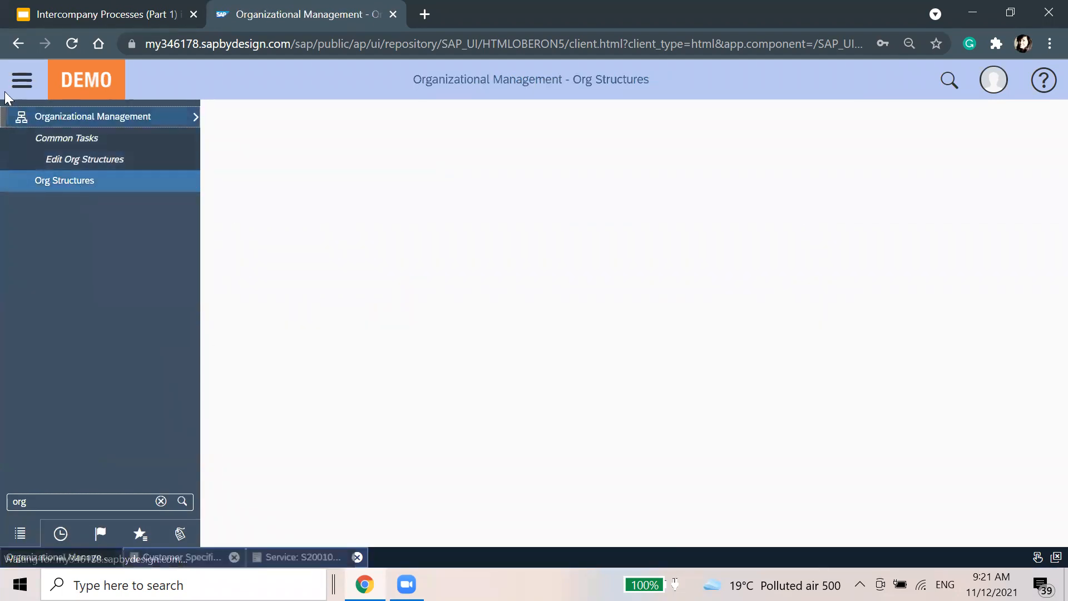
left_click(19, 84)
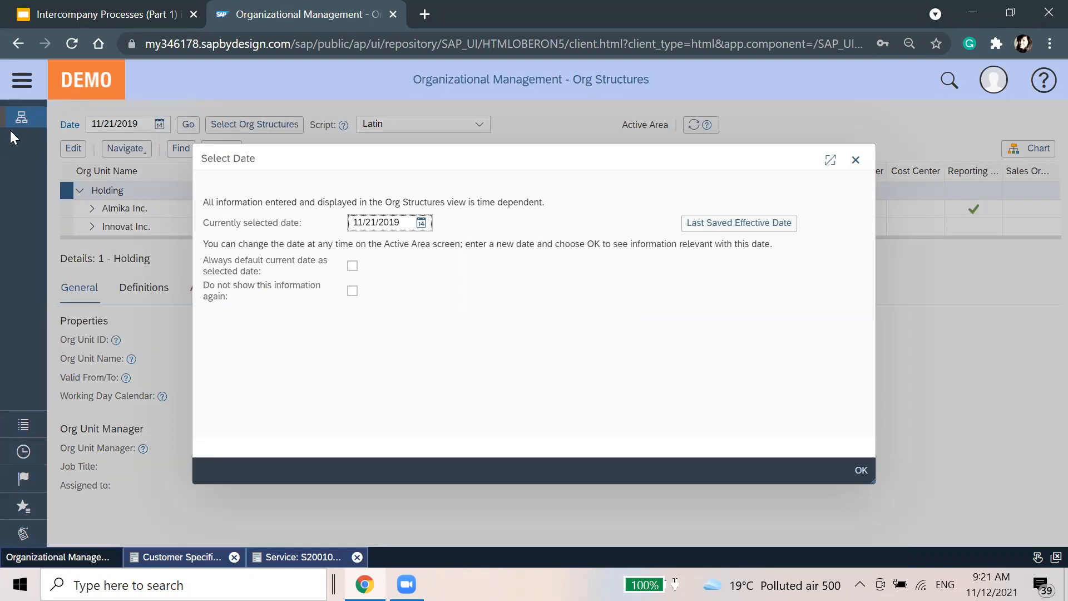
left_click(860, 478)
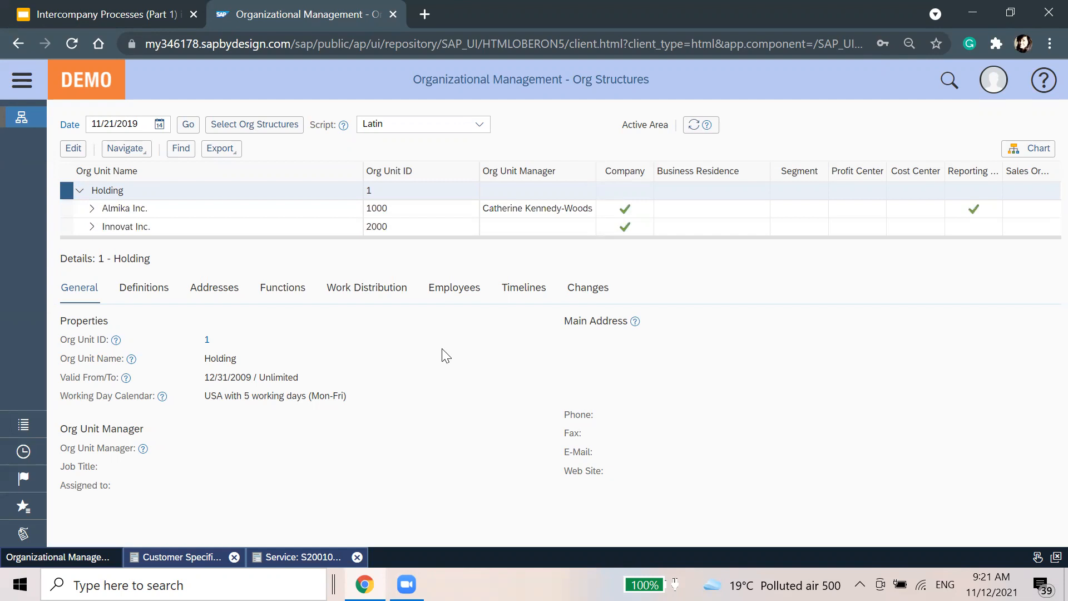
Step: View the general details of the Almika Inc. and Innovat Inc. org units under Holding
left_click(156, 211)
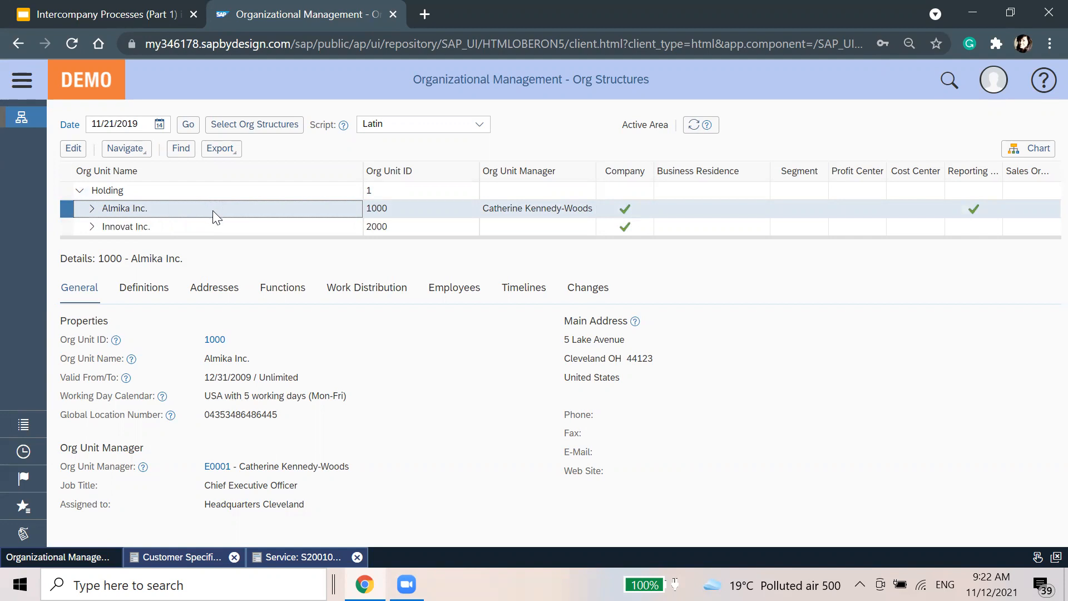
left_click(214, 226)
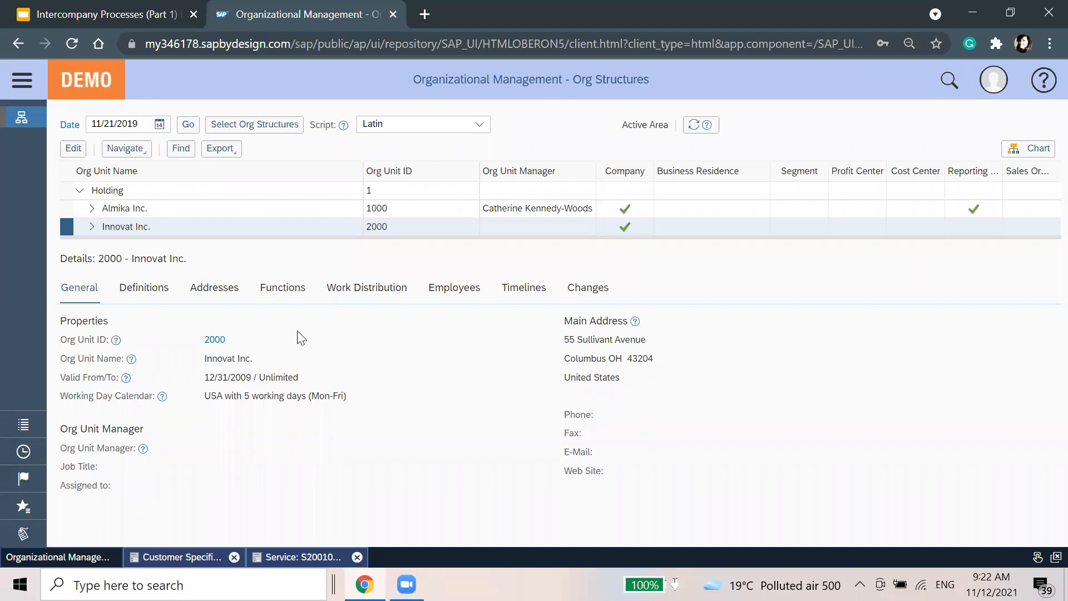
Step: Find Account Management by searching the work centers for "account", and open its Accounts view
left_click(23, 90)
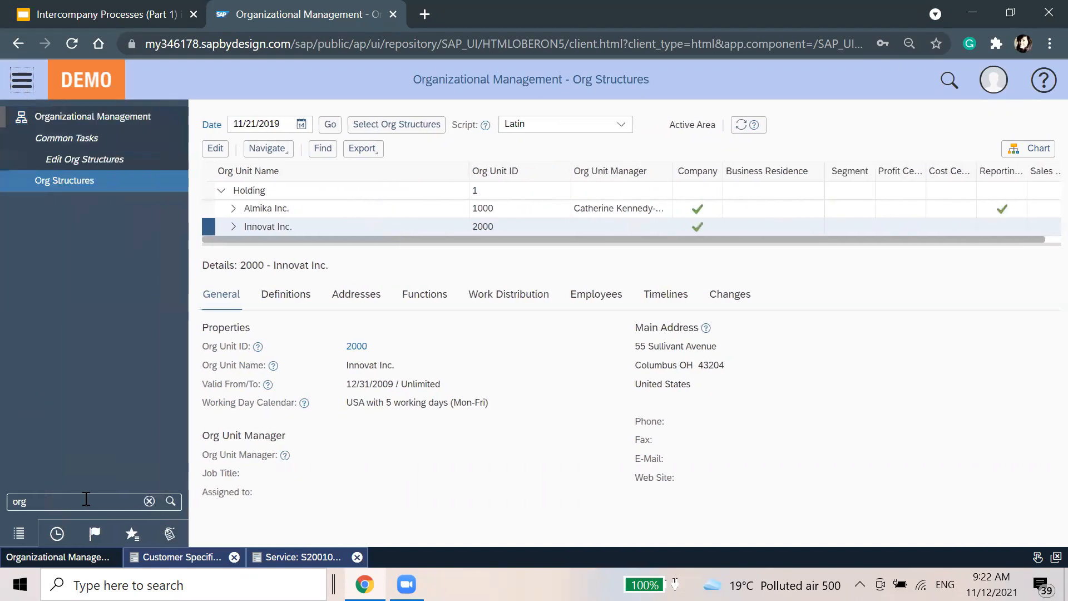
type("account")
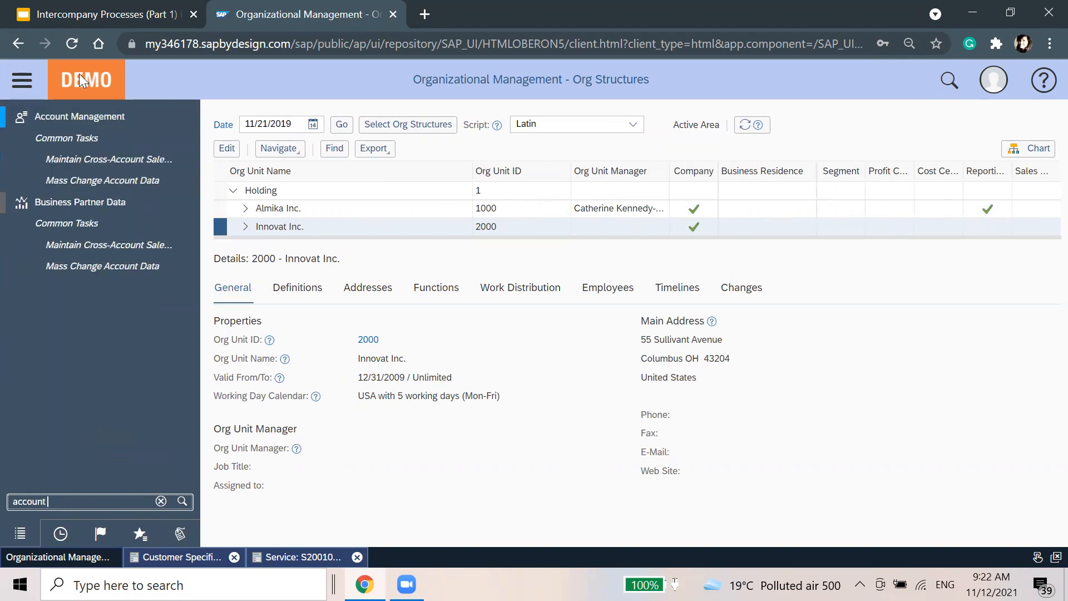
mouse_move(103, 118)
left_click(229, 136)
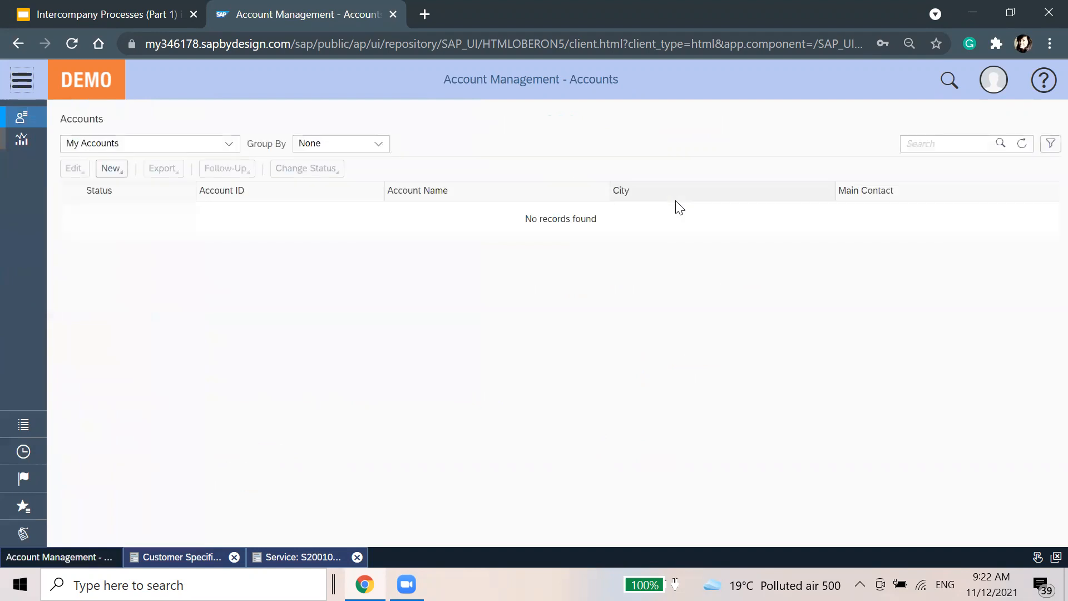
Step: Show All Accounts and search the list for "almika*"
left_click(223, 143)
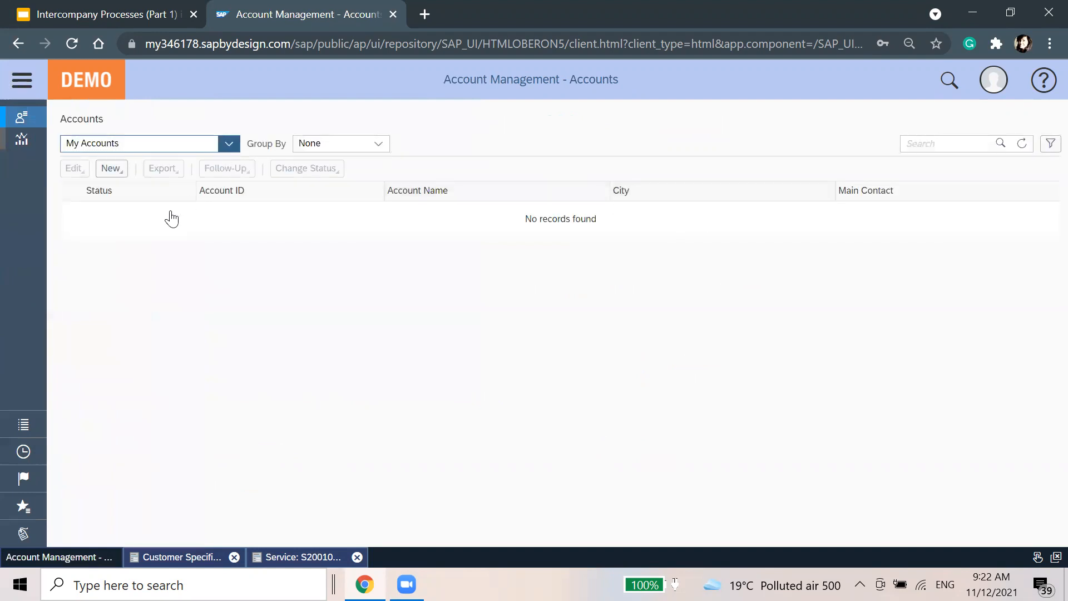
left_click(128, 337)
left_click(911, 145)
type("amika*")
key("Return")
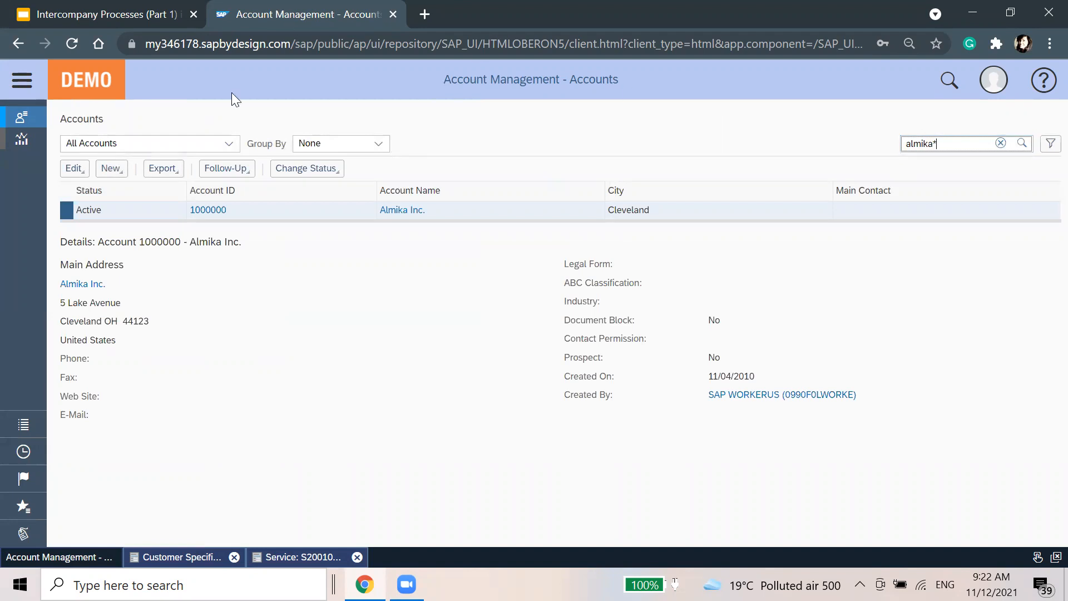
Step: Open the Almika Inc. account for editing, review the output channels in its Communication collaboration settings, and close the account
left_click(73, 168)
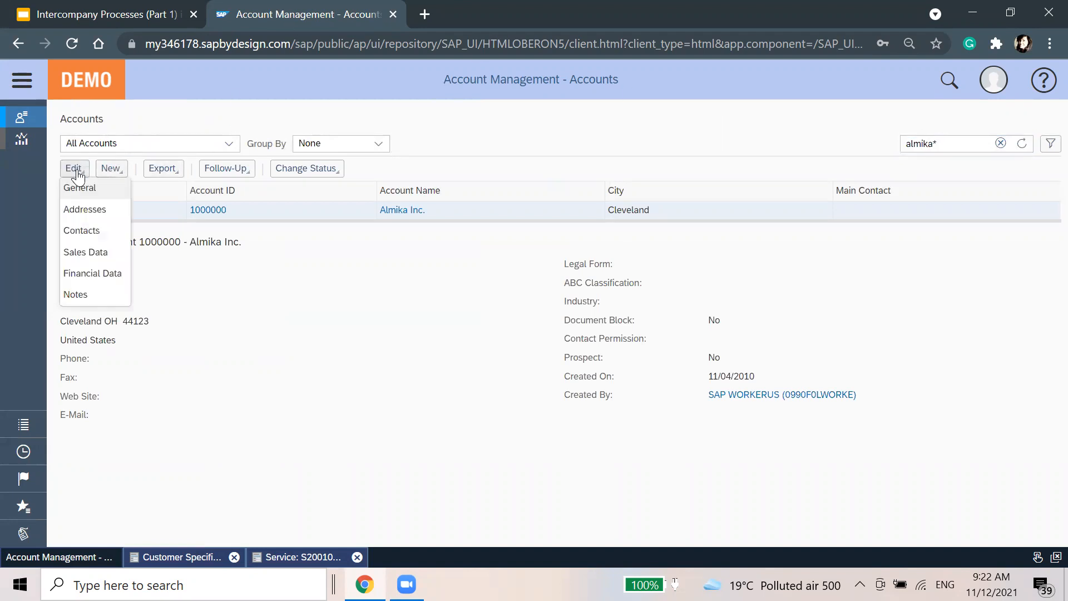
left_click(98, 204)
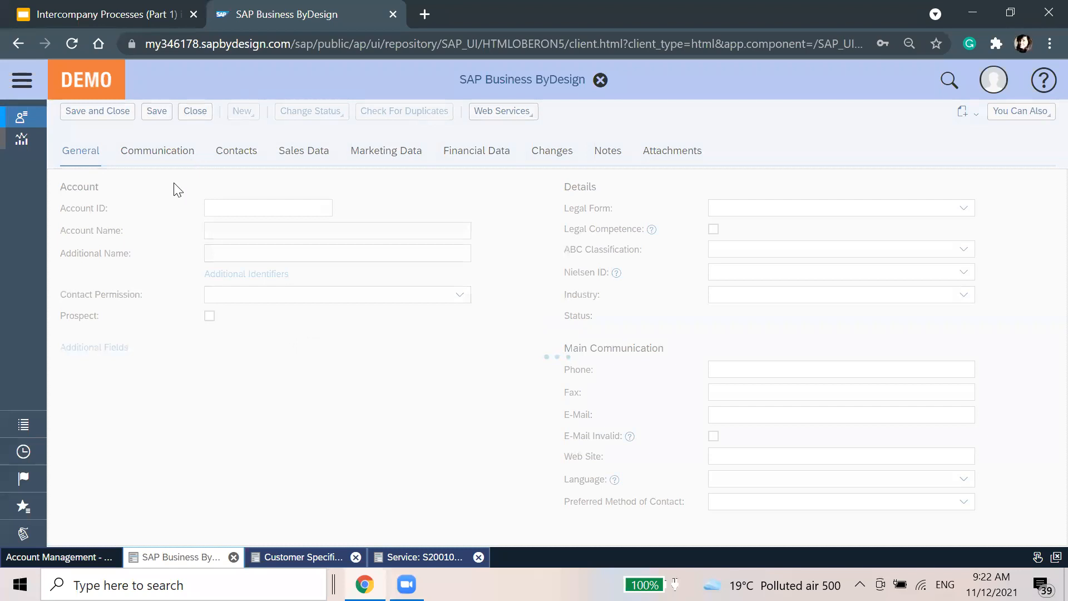
left_click(158, 171)
left_click(158, 222)
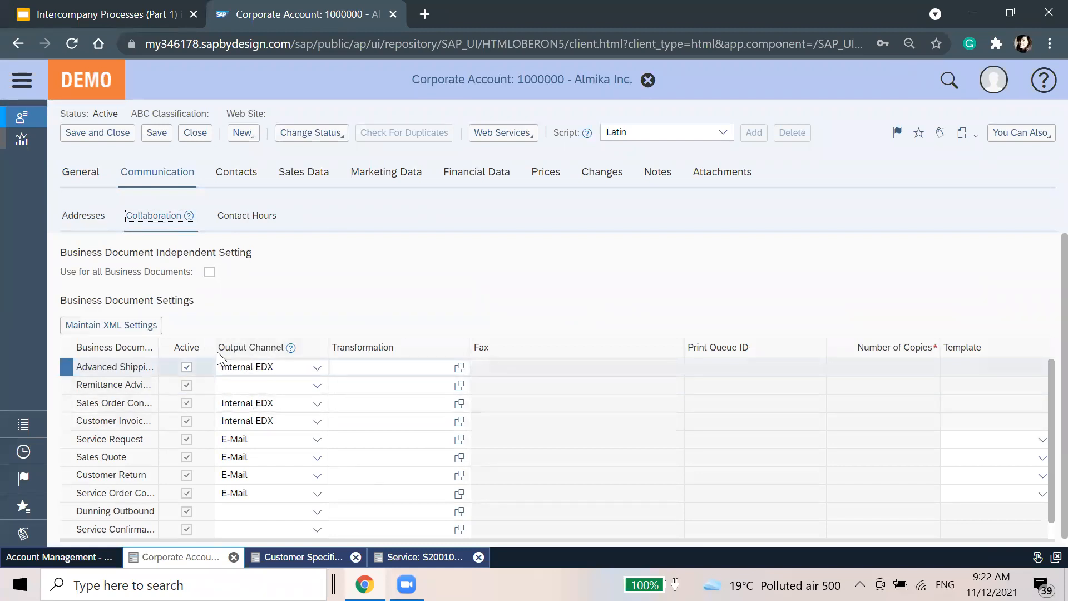
left_click(410, 290)
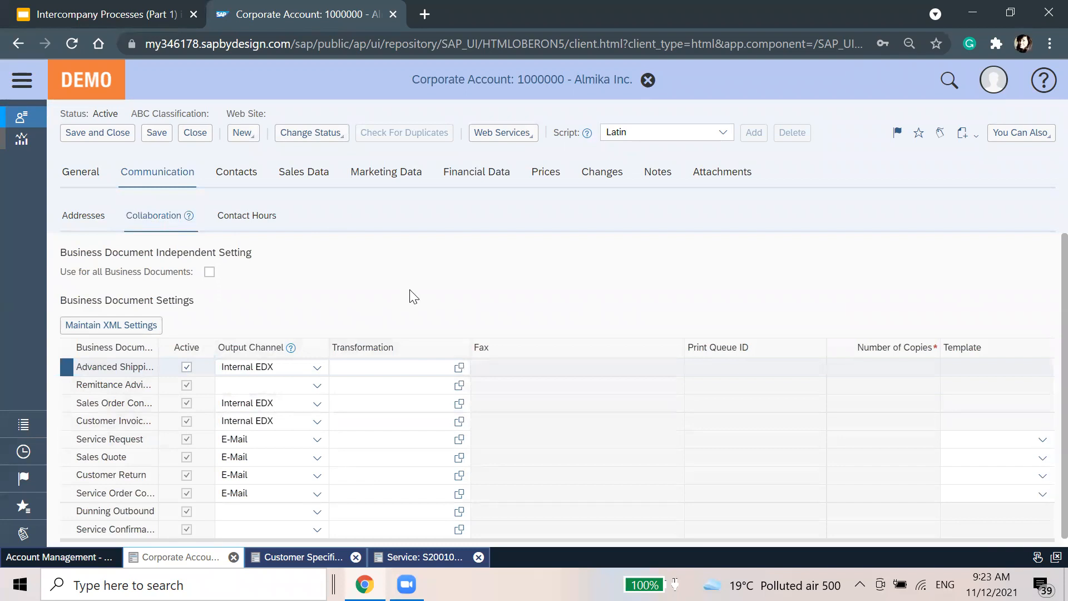
scroll(412, 295, "down", 1)
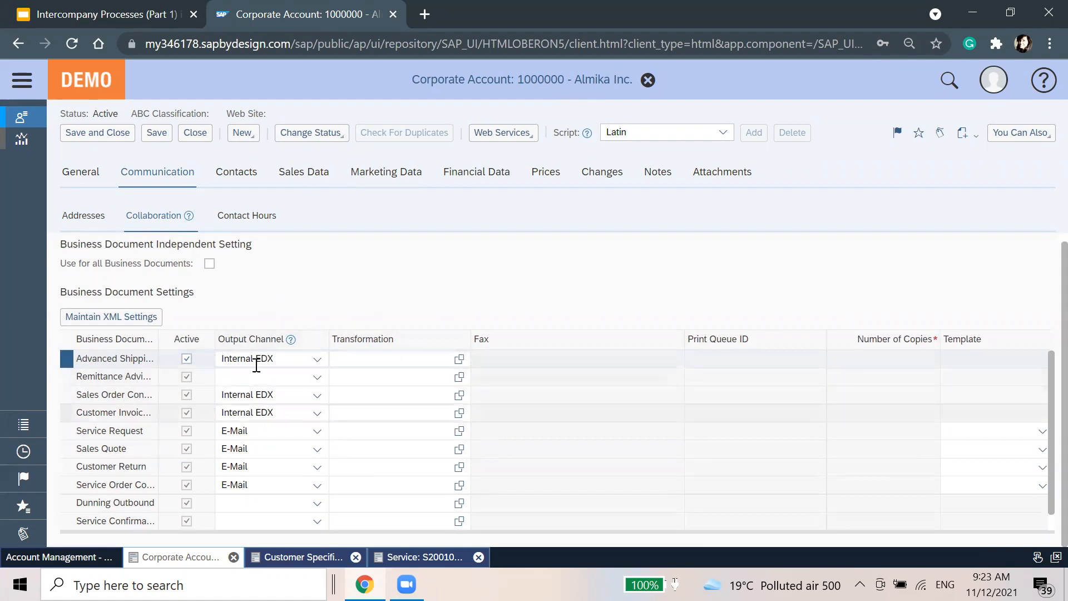
left_click(195, 133)
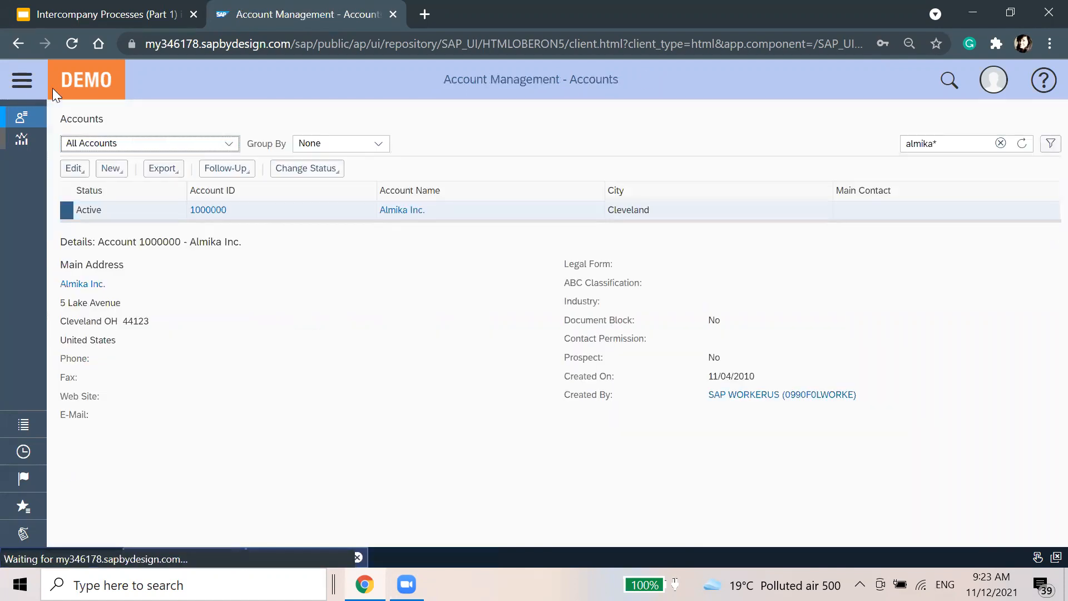
Step: Find Supplier Base by searching the work centers for "supplier ba", and open its Suppliers view
left_click(25, 81)
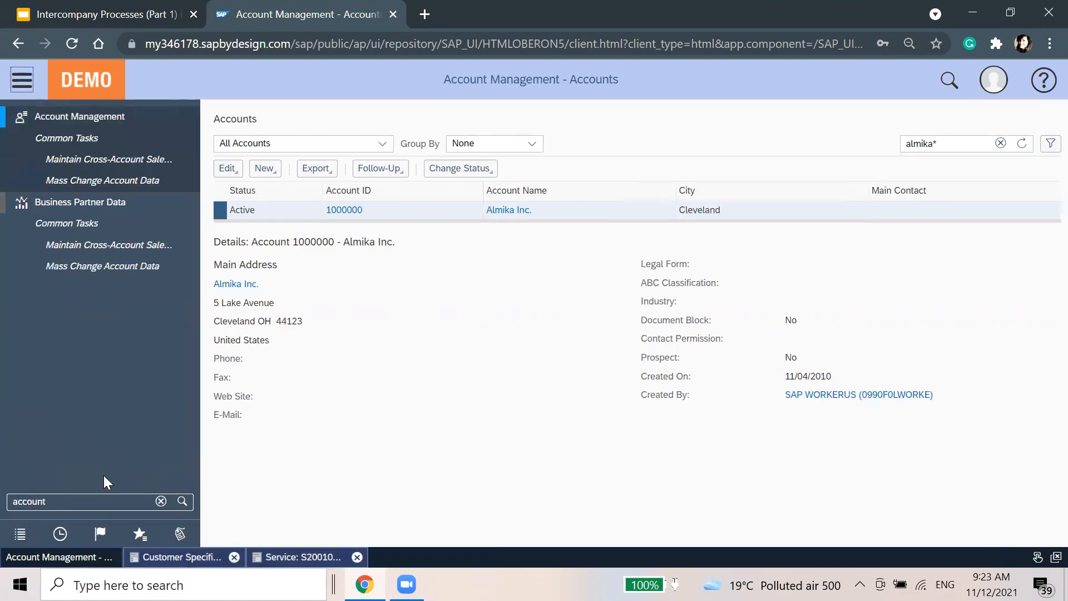
double_click(90, 506)
type("su")
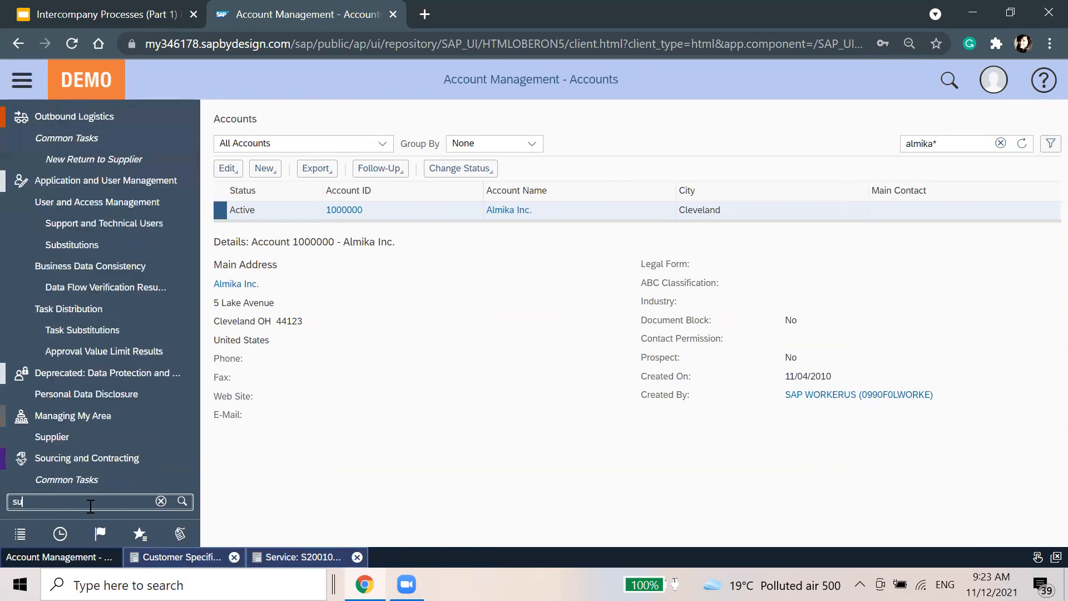
type("pplier ba")
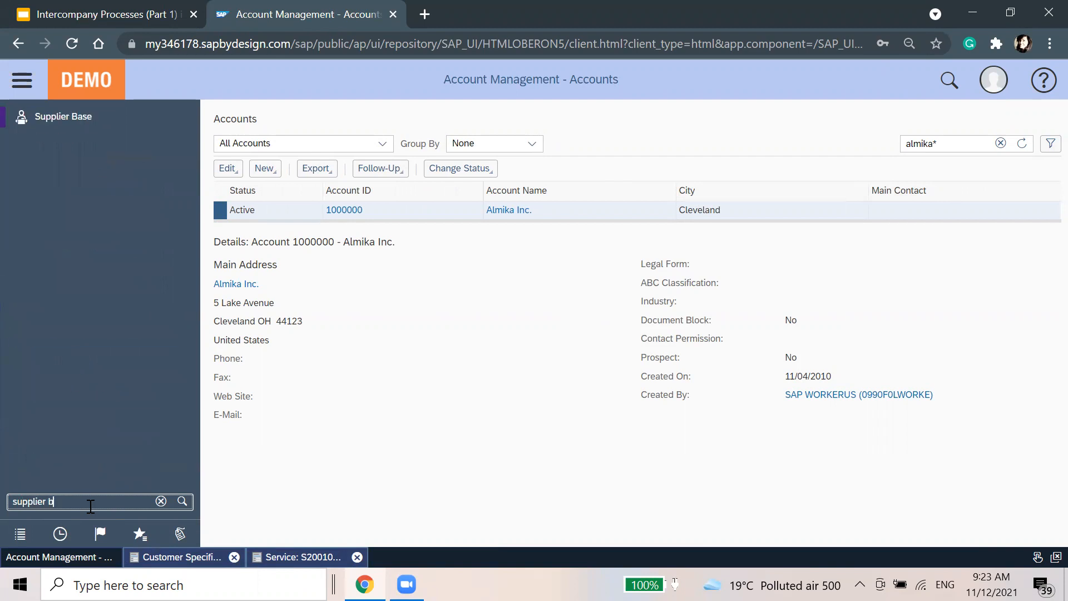
mouse_move(194, 119)
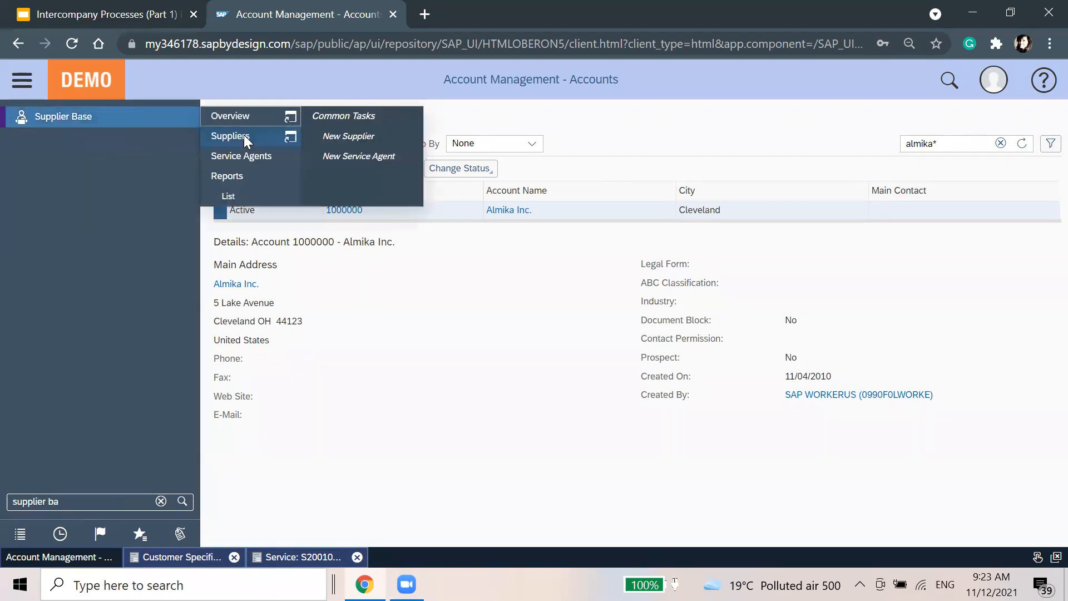
left_click(211, 135)
left_click(15, 85)
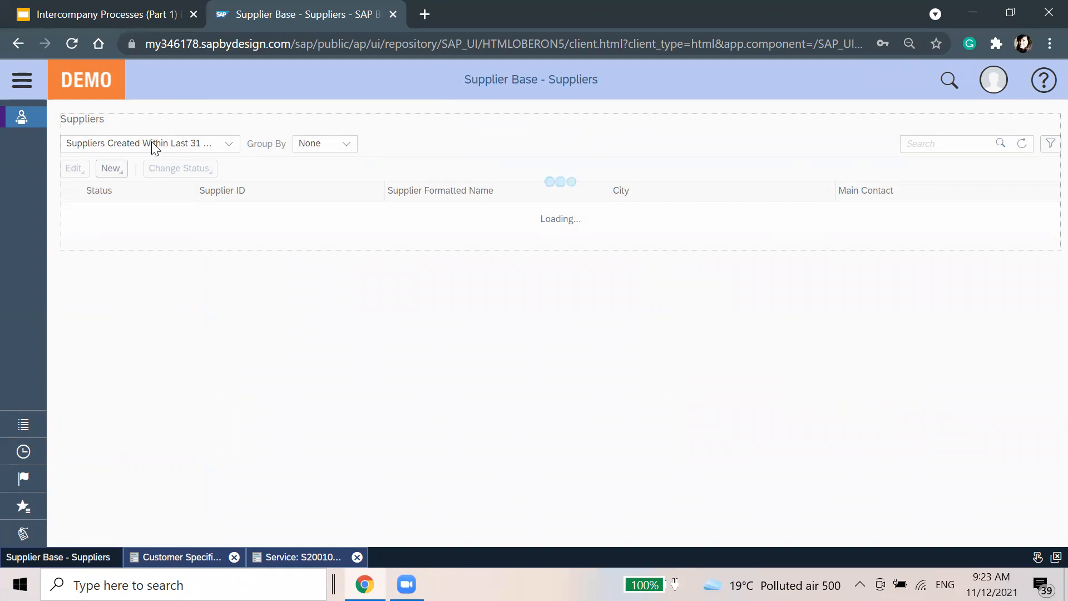
Step: Show All Suppliers and search the list for "inno*"
left_click(151, 146)
left_click(127, 228)
left_click(918, 145)
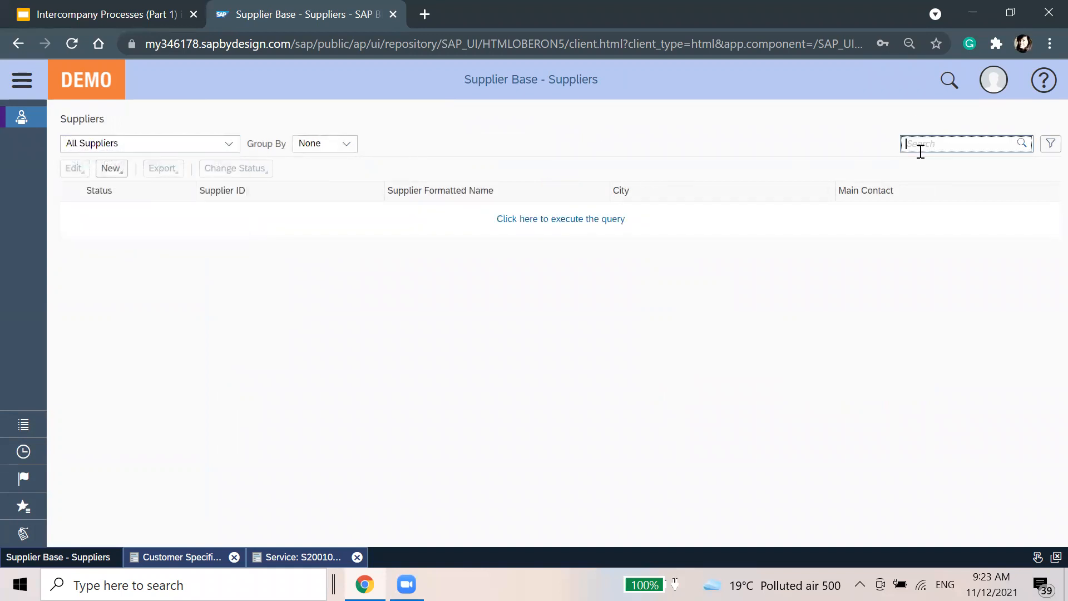
type("inno*")
key("Return")
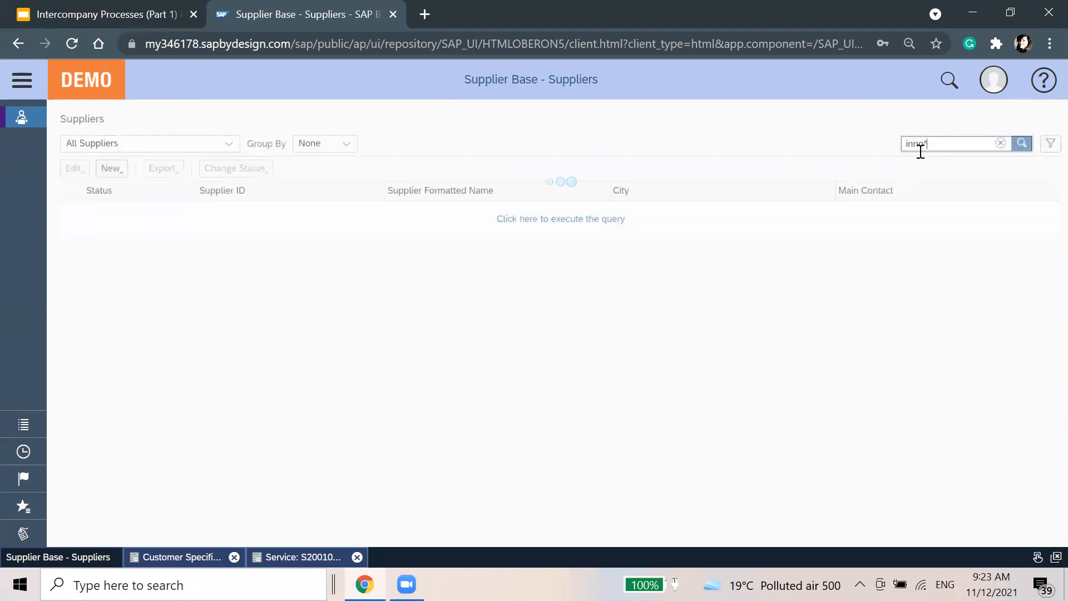
Step: Open the Innovat Inc. supplier for editing, review the output channels in its Communication collaboration settings, and close the supplier
left_click(74, 168)
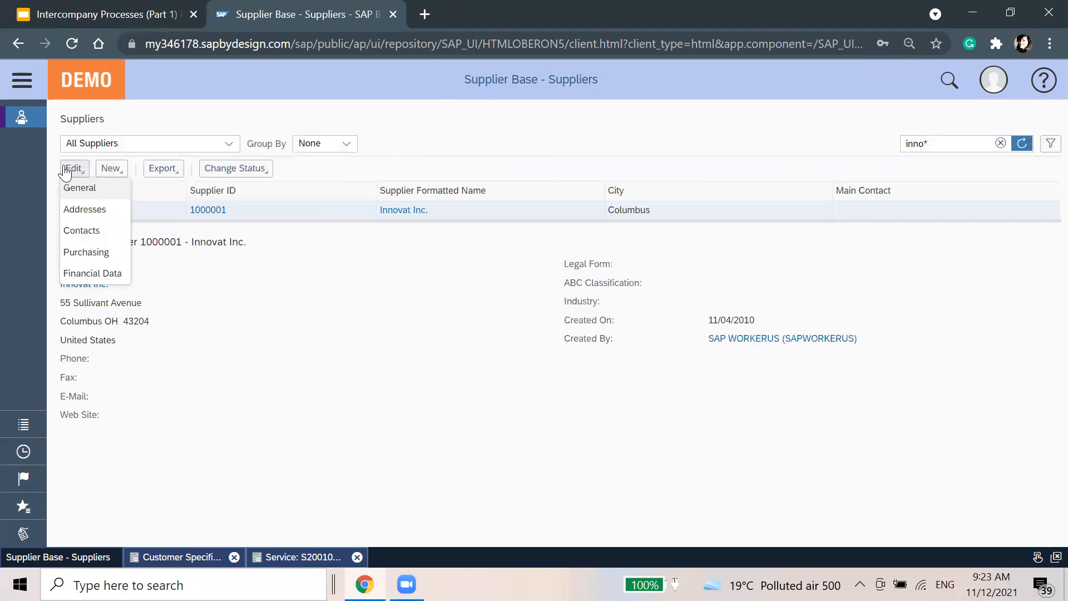
left_click(92, 230)
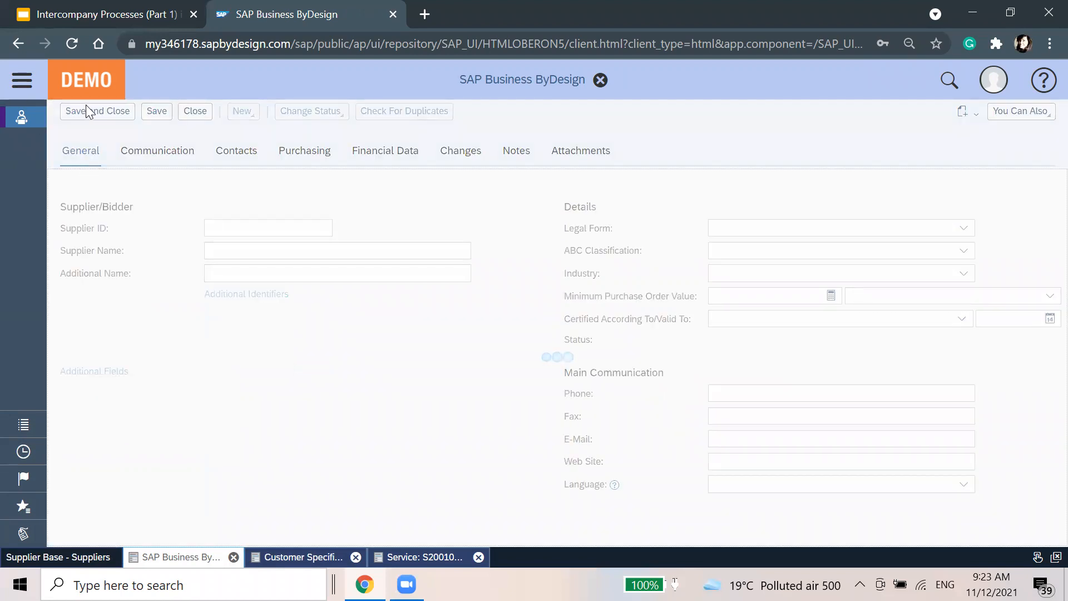
left_click(163, 174)
left_click(162, 214)
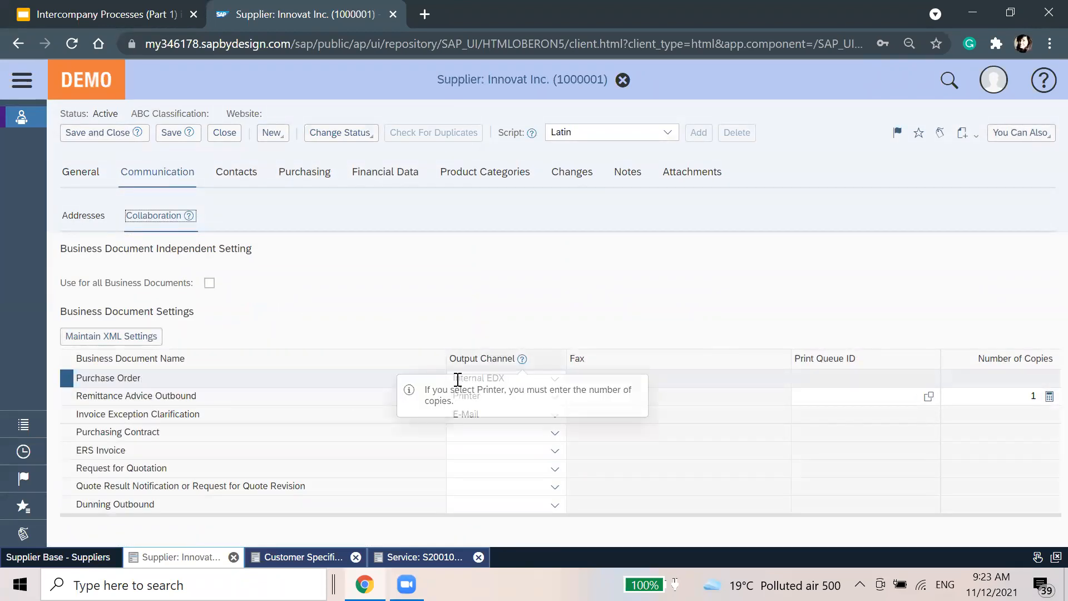
left_click(93, 139)
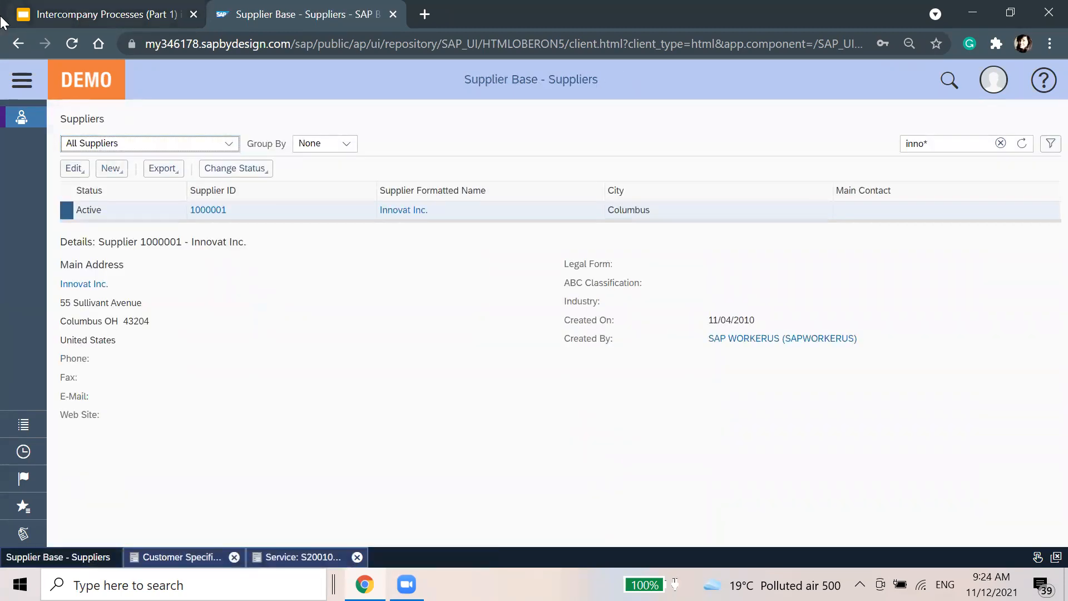
left_click(224, 332)
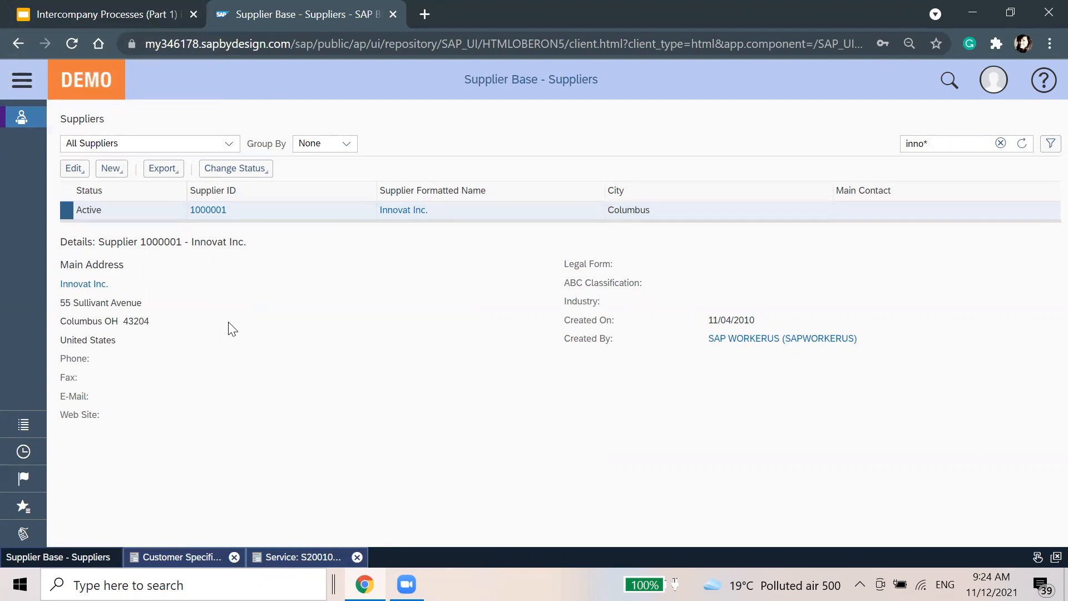
Step: Clear the work center search, open the Sales Orders view, and run the All Orders query
left_click(22, 79)
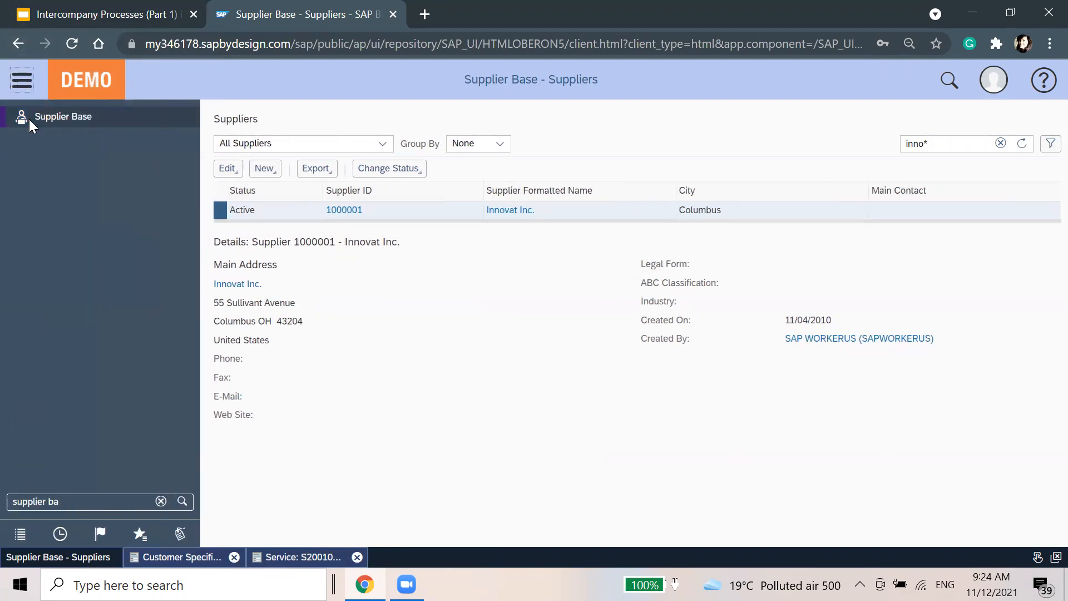
left_click(160, 500)
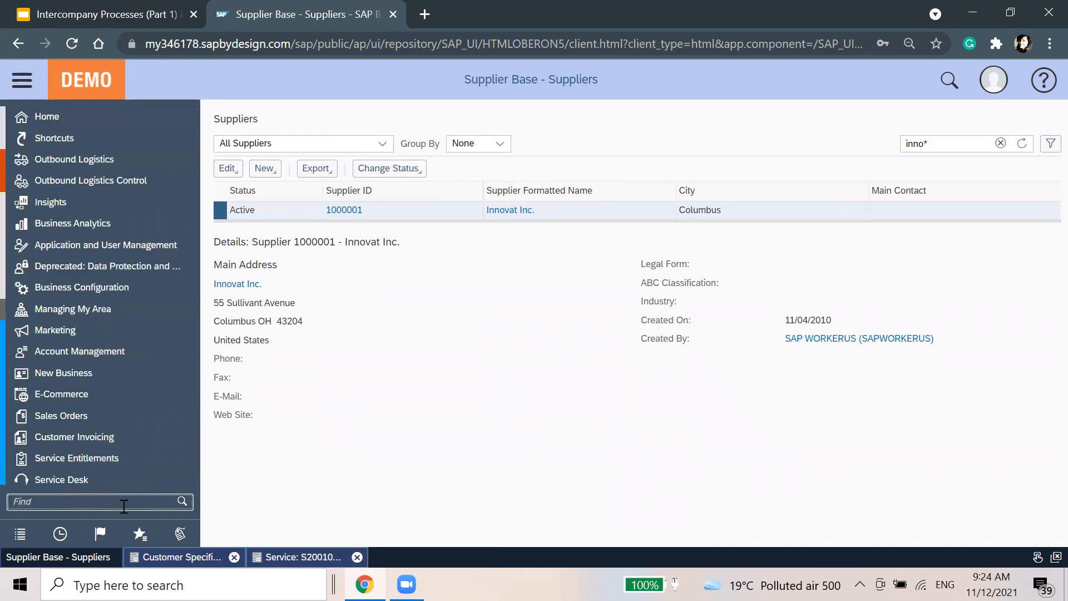
mouse_move(76, 415)
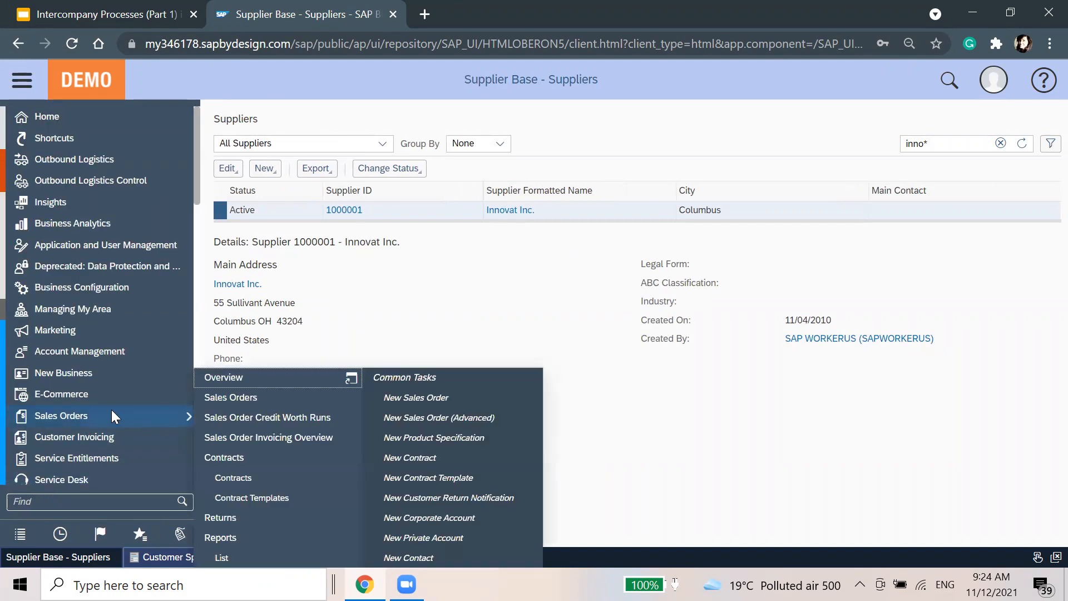
left_click(244, 398)
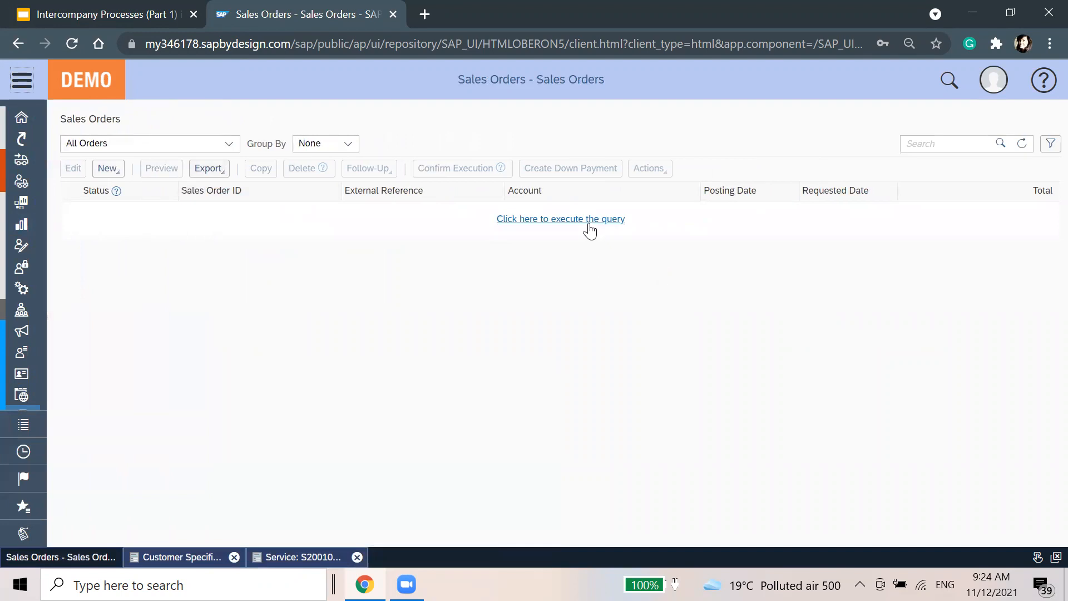
left_click(589, 221)
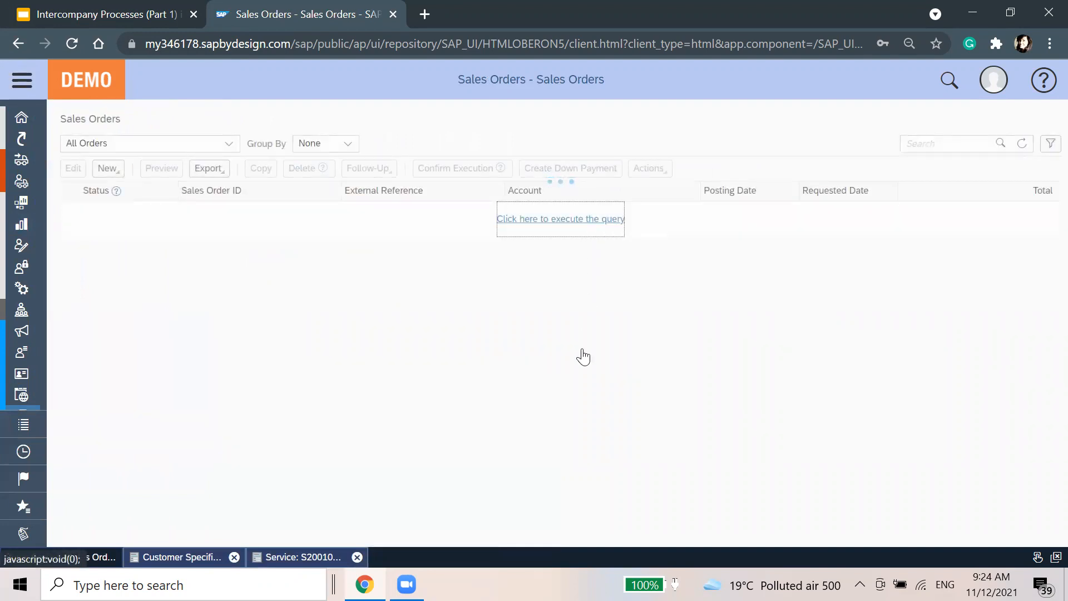
Step: Create a new sales order with Heat Transfer Specialists as the account
left_click(107, 169)
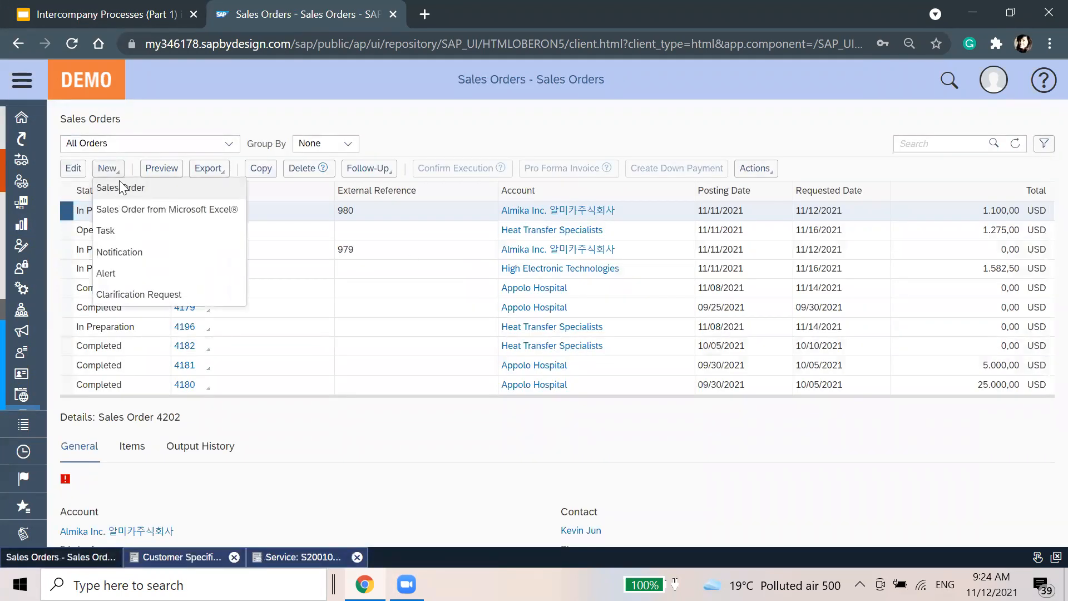
left_click(120, 187)
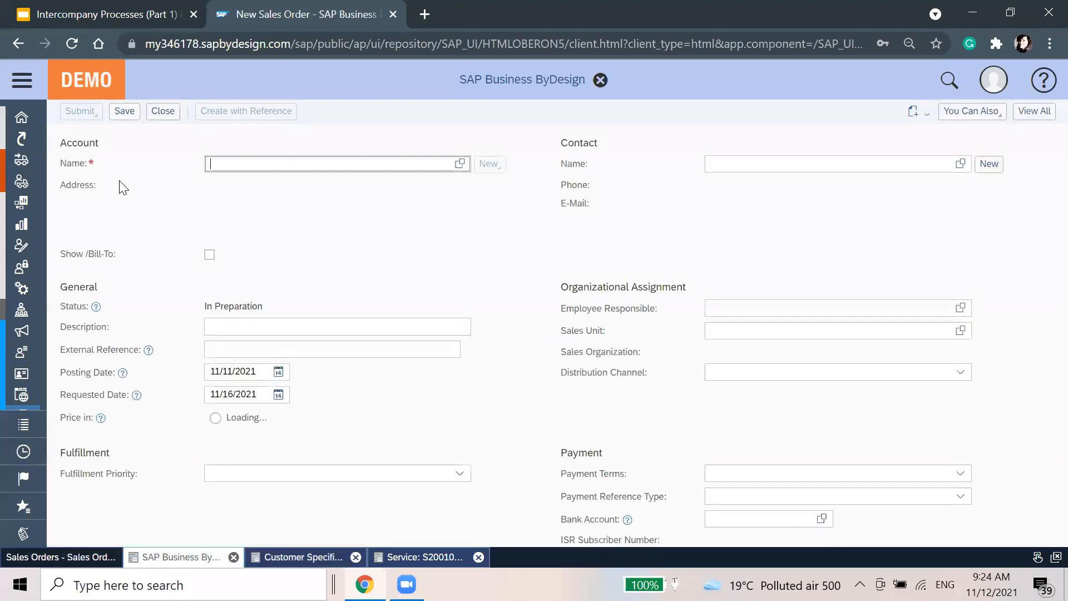
type("heat")
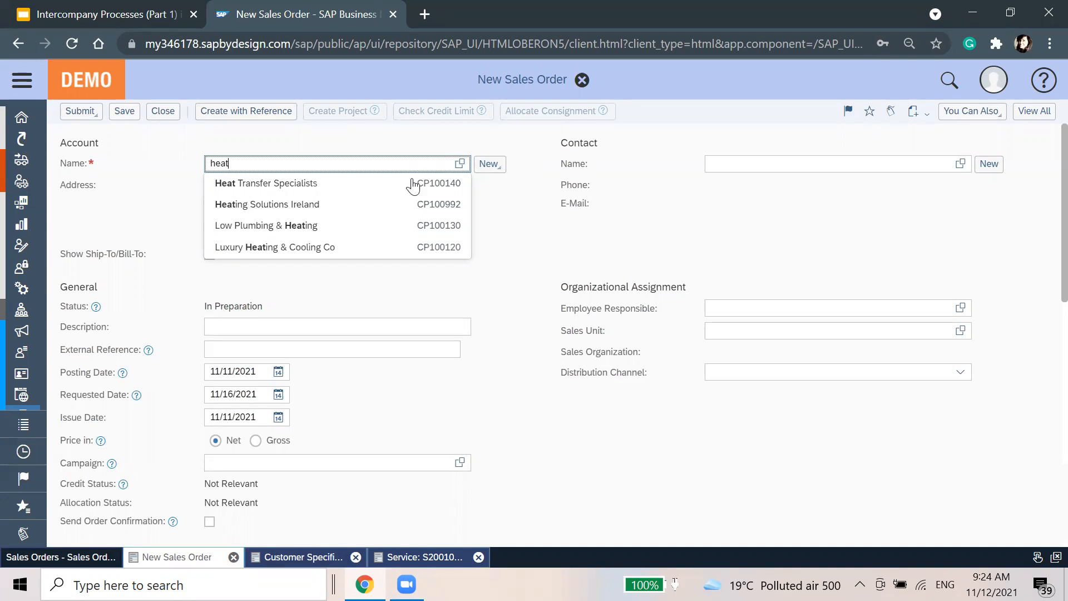
left_click(405, 182)
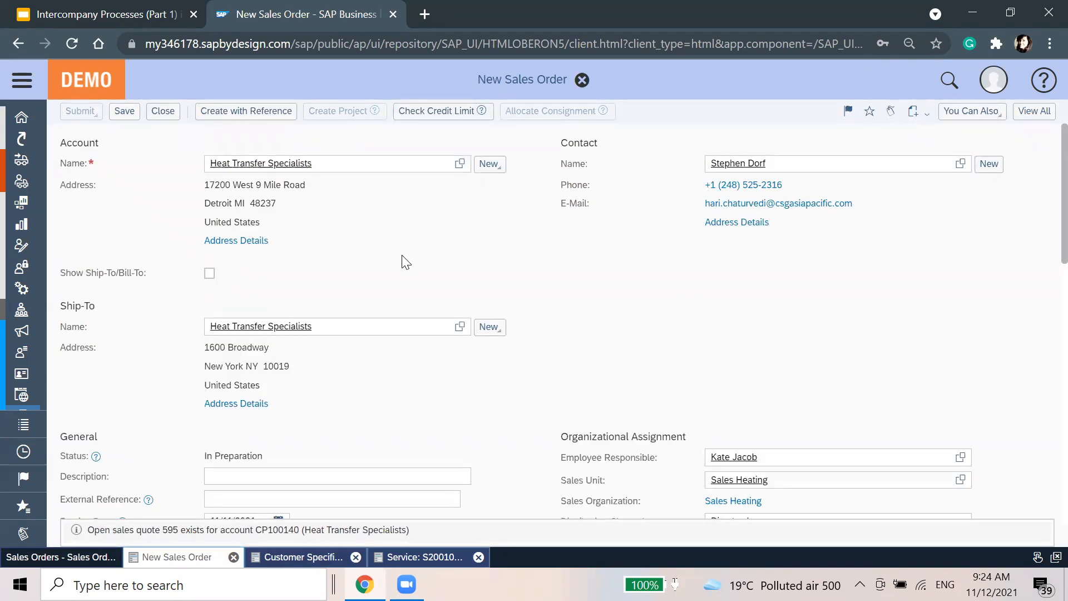
scroll(401, 261, "down", 10)
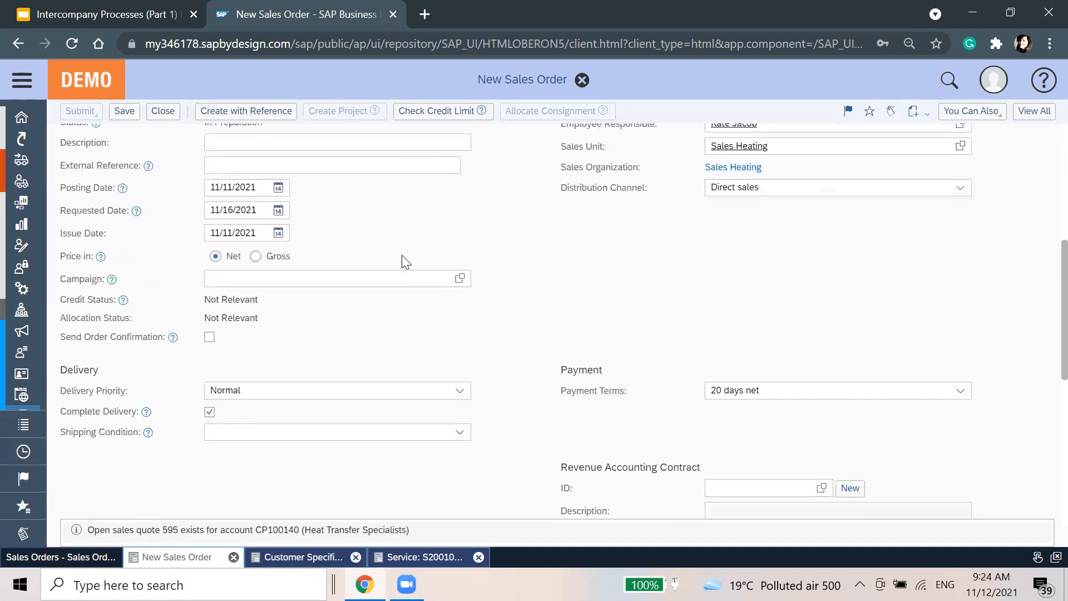
Step: Expand the new sales order to its full view and add the service S200104 - Development as an item
left_click(1018, 112)
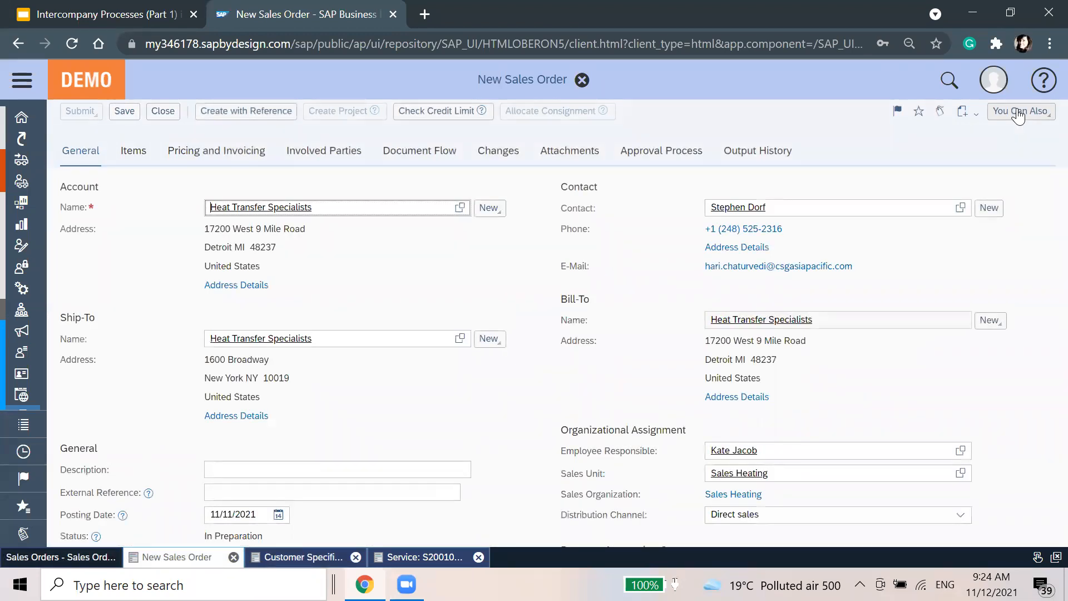
left_click(135, 152)
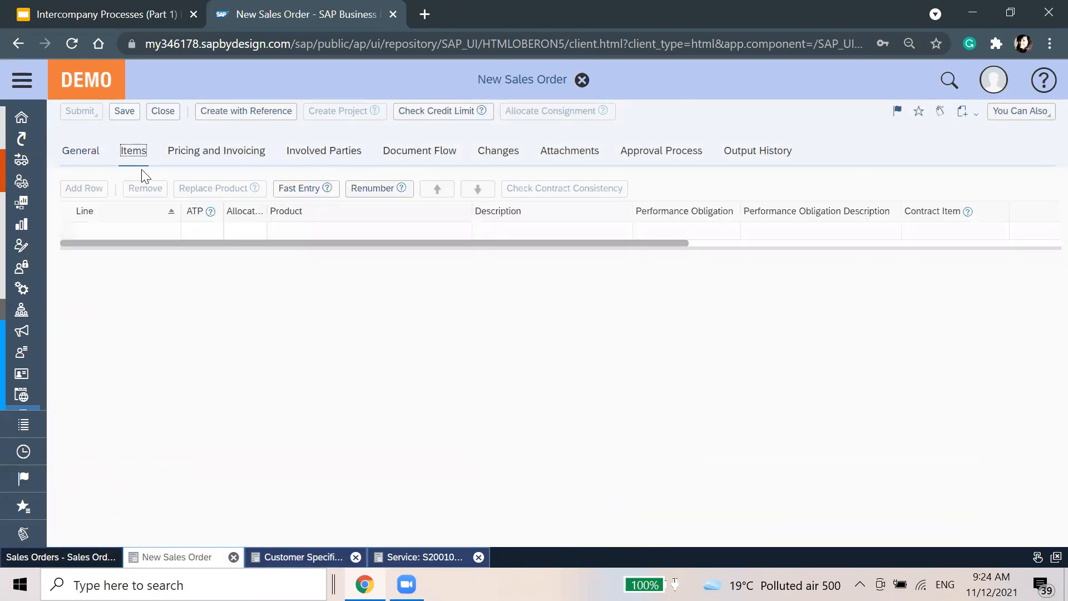
left_click(333, 231)
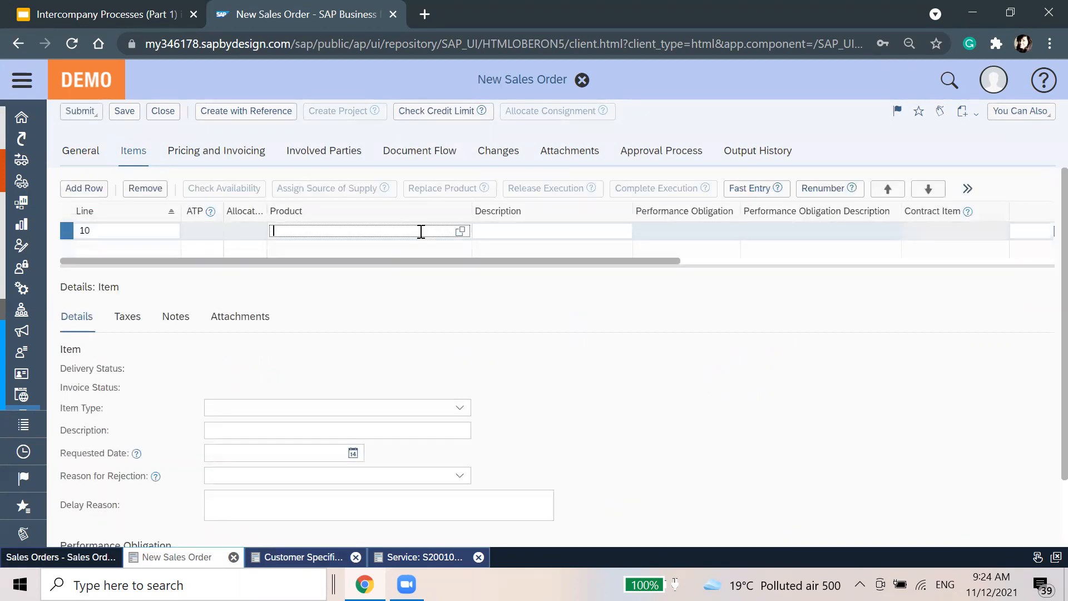
type("develop")
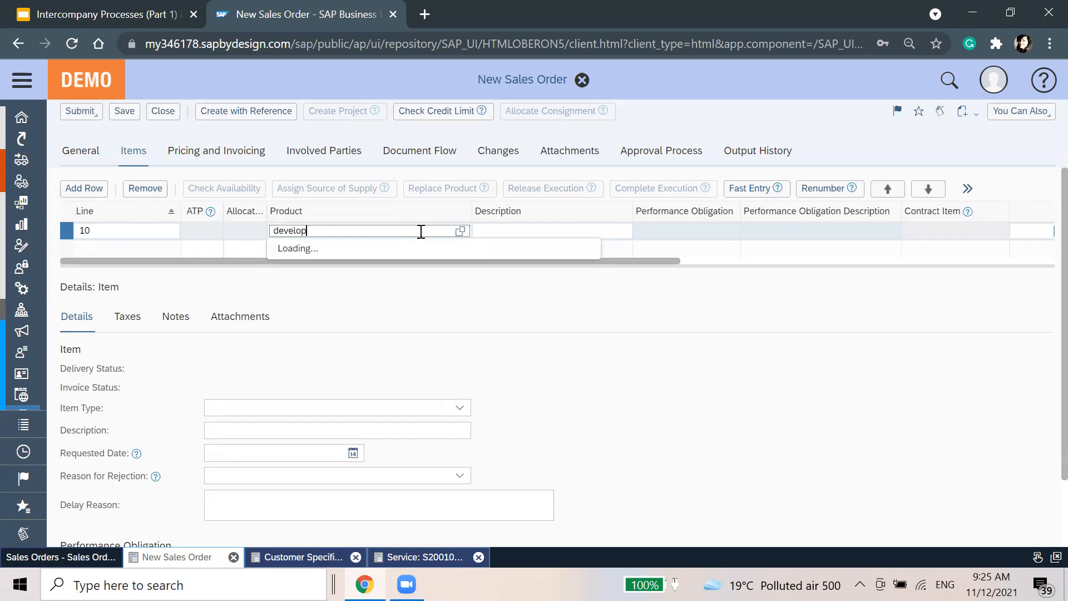
left_click(418, 243)
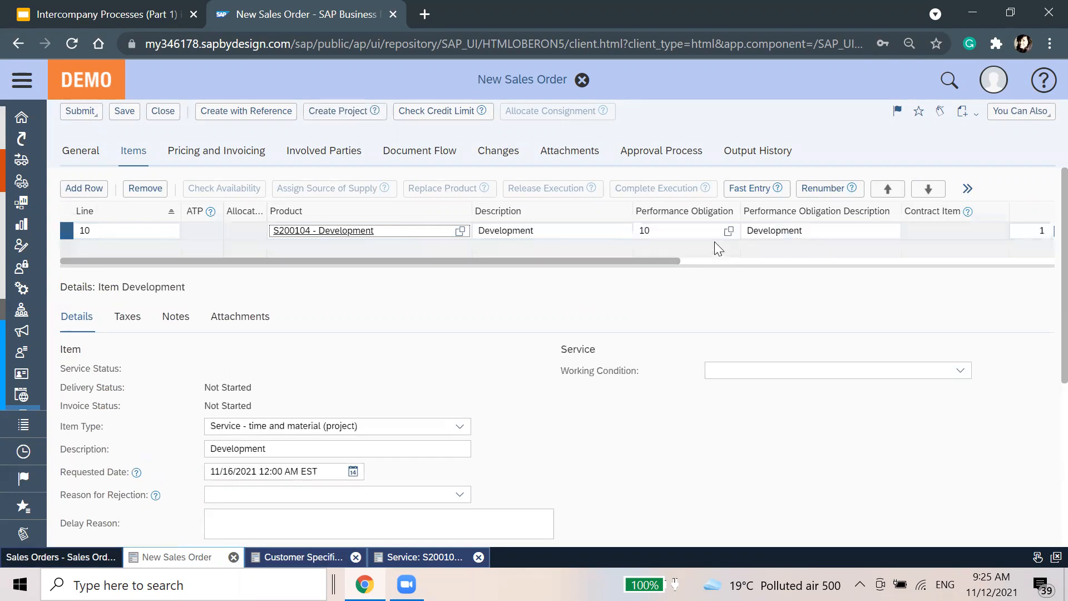
Step: Set the Development item's quantity to 5 h and save the sales order
left_click_drag(673, 260, 956, 262)
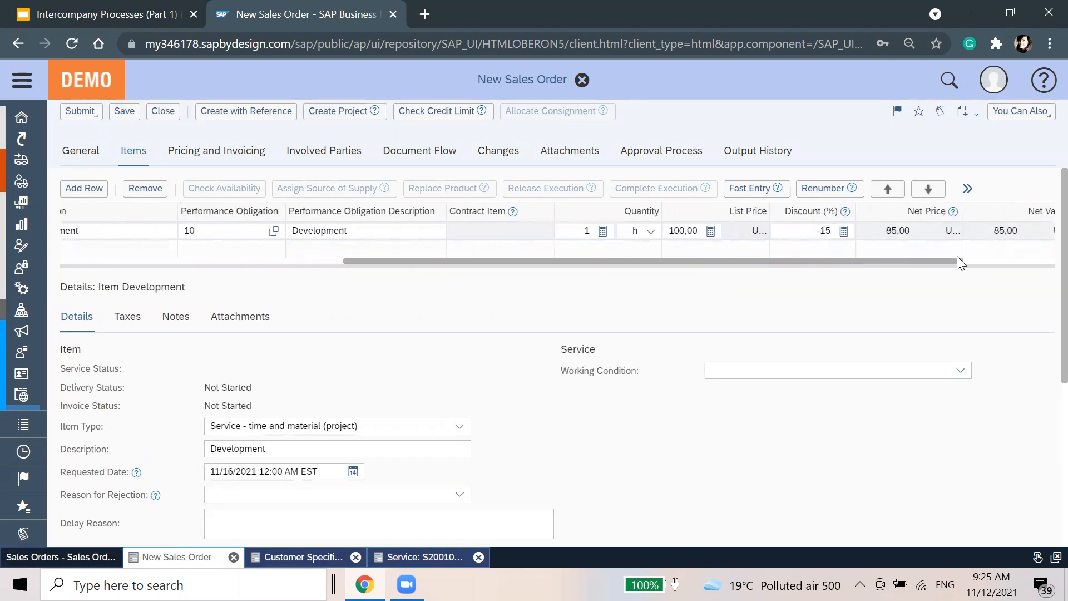
left_click(578, 232)
type("5")
left_click(417, 323)
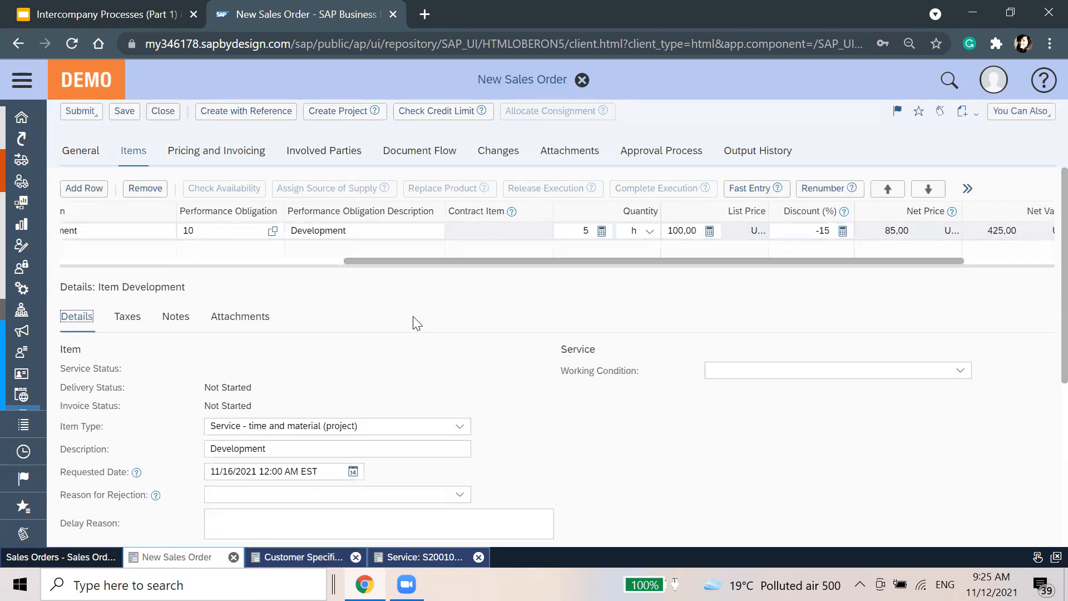
left_click_drag(361, 261, 30, 283)
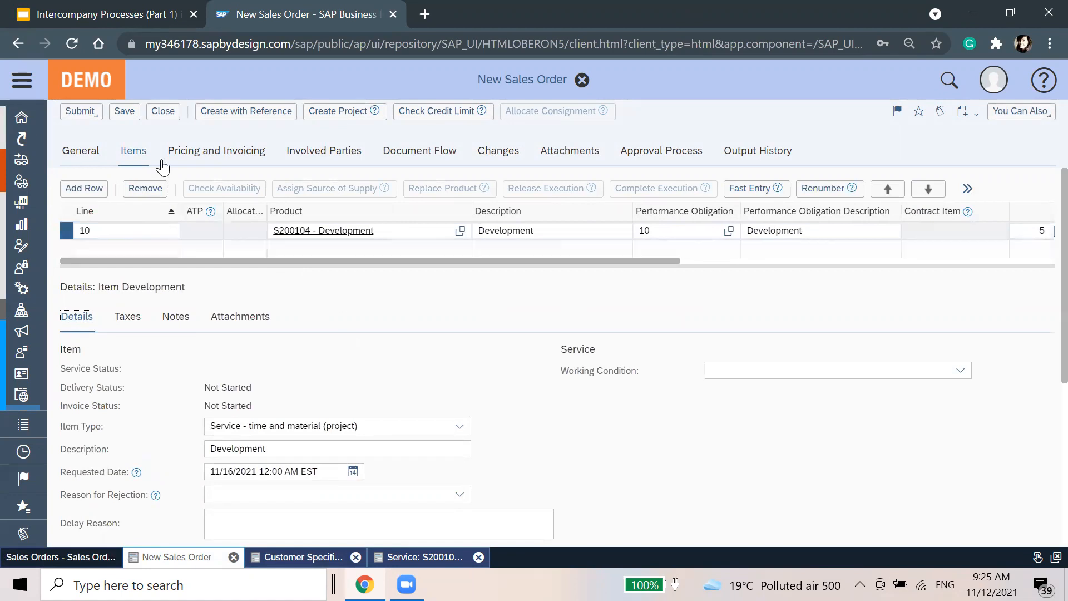
left_click(78, 159)
left_click(125, 114)
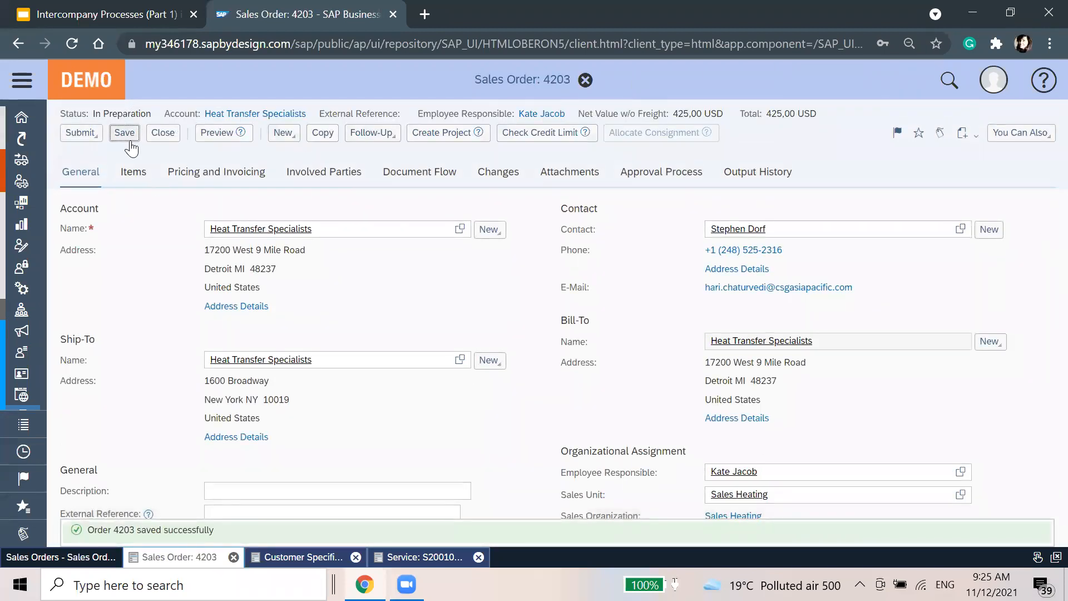
Step: Start a new project from the sales order with structure One Task for Each Item, and look up and assign the consultant as person responsible
left_click(438, 134)
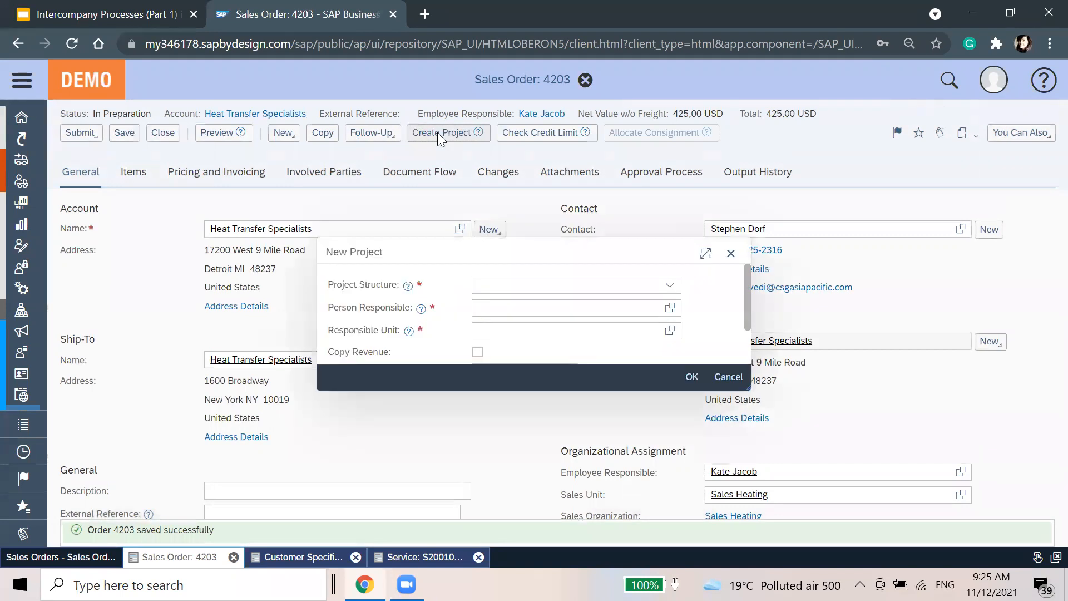
left_click(670, 285)
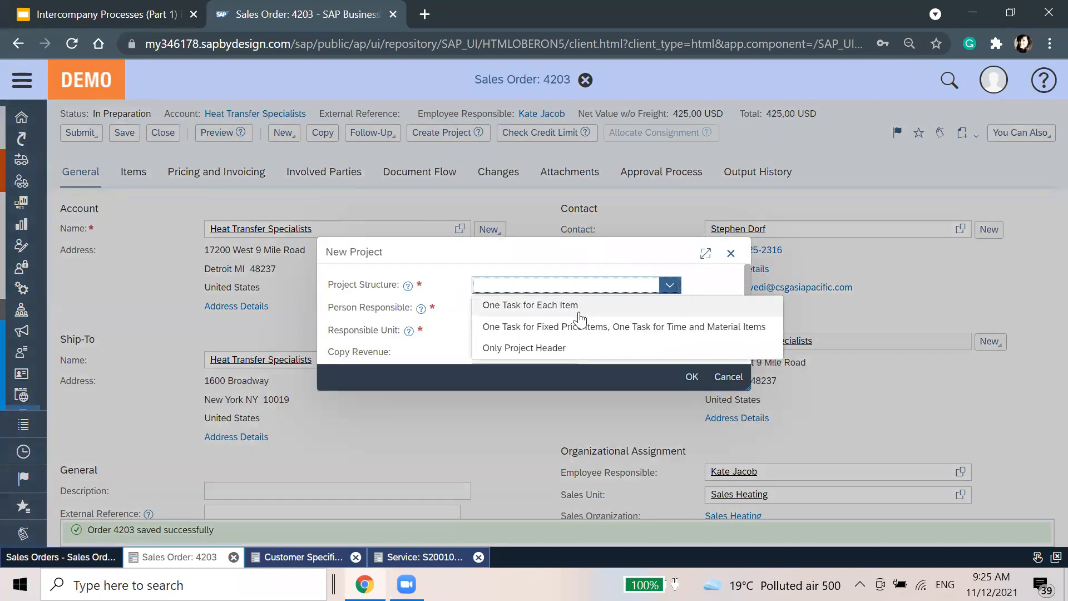
left_click(618, 303)
left_click(661, 311)
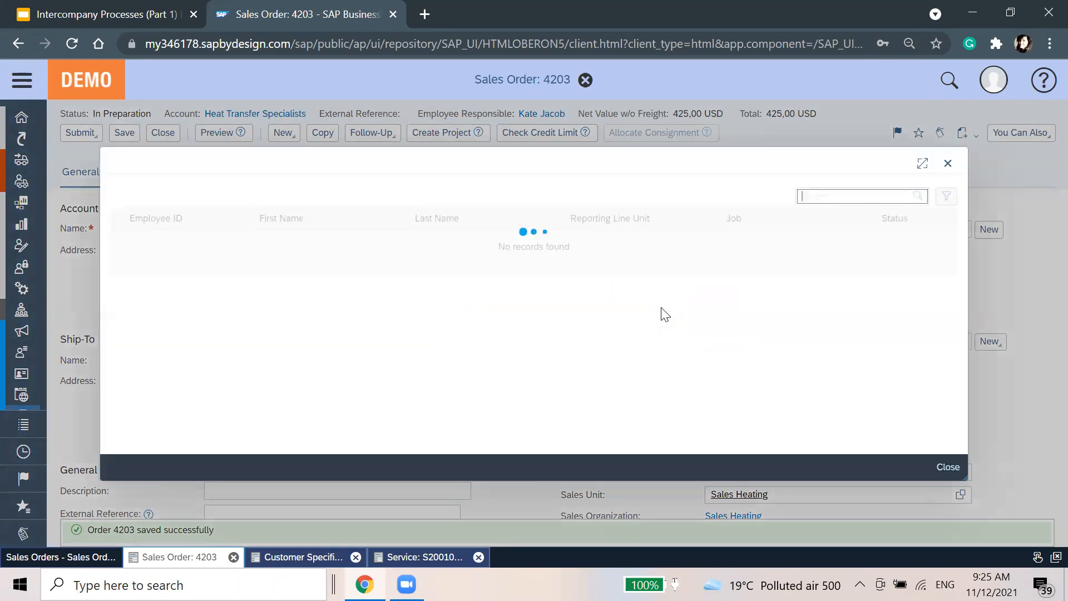
type("priy*")
key("Return")
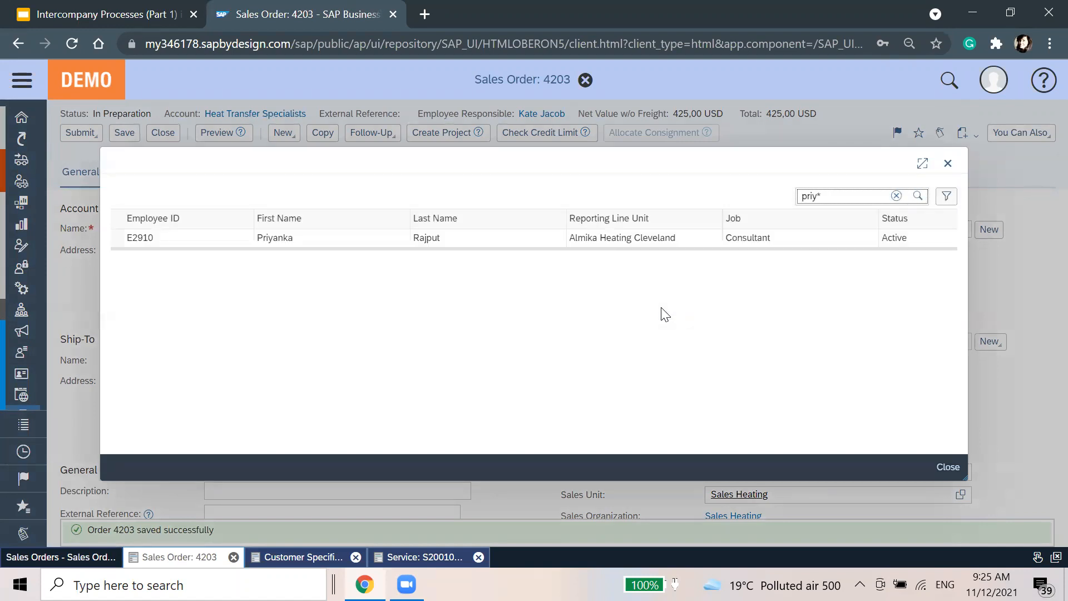
left_click(667, 239)
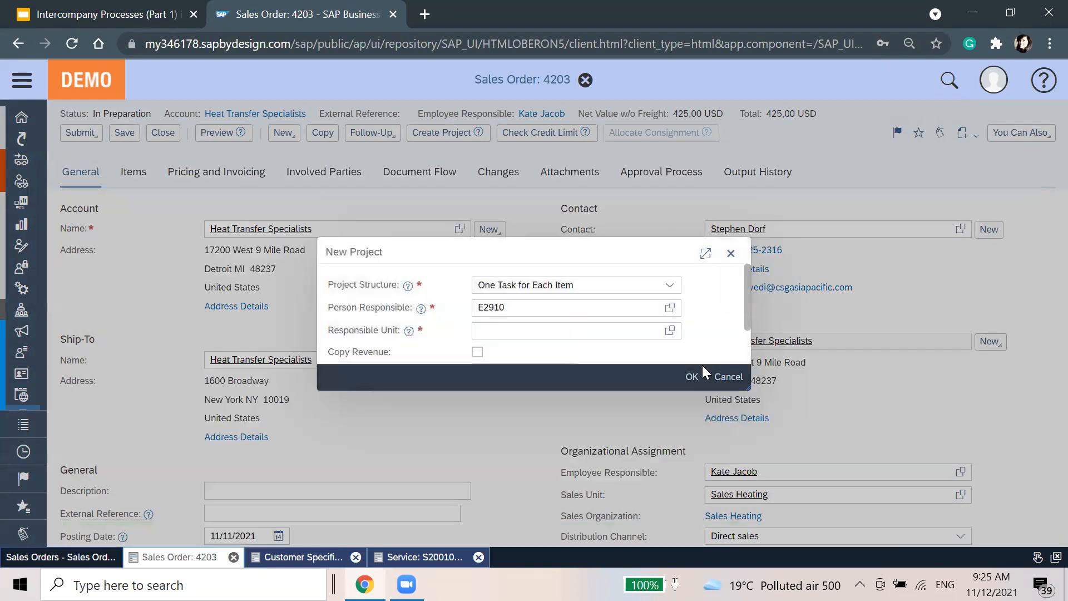
Step: Assign P1100 Almika Heating Cleveland as responsible unit, create the project with a duration of 30 Day(s), and save the sales order
left_click(669, 331)
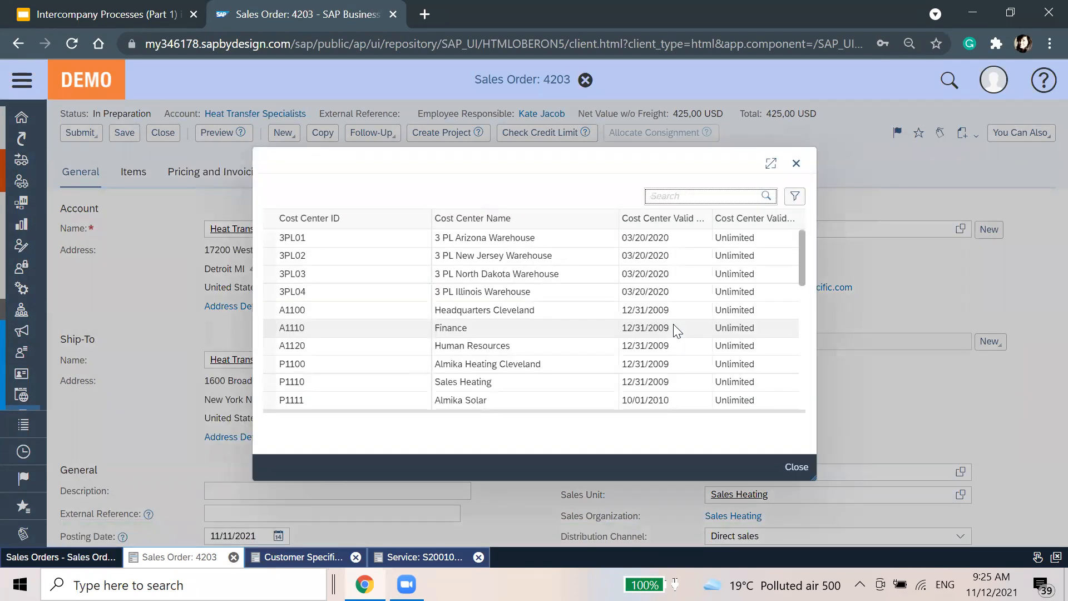
left_click(565, 364)
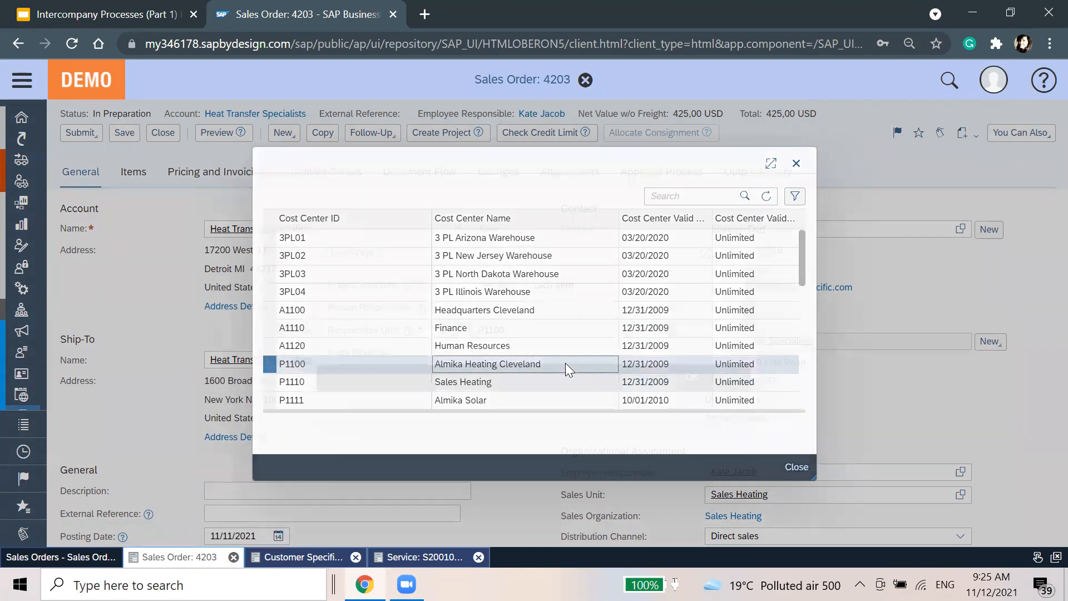
scroll(675, 349, "down", 2)
left_click(497, 320)
type("30 Day(s)")
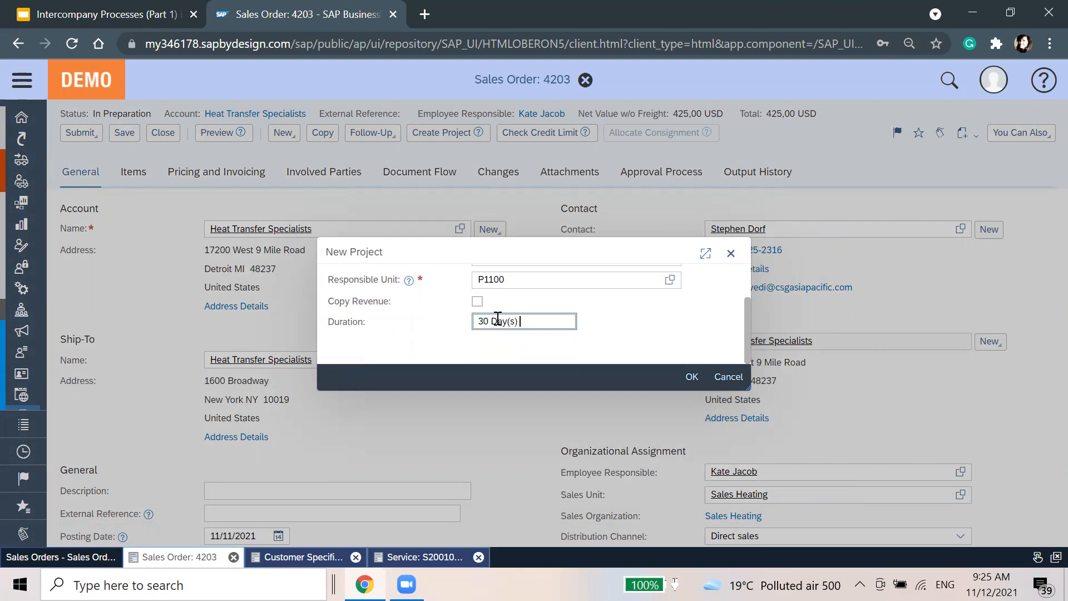
left_click(693, 377)
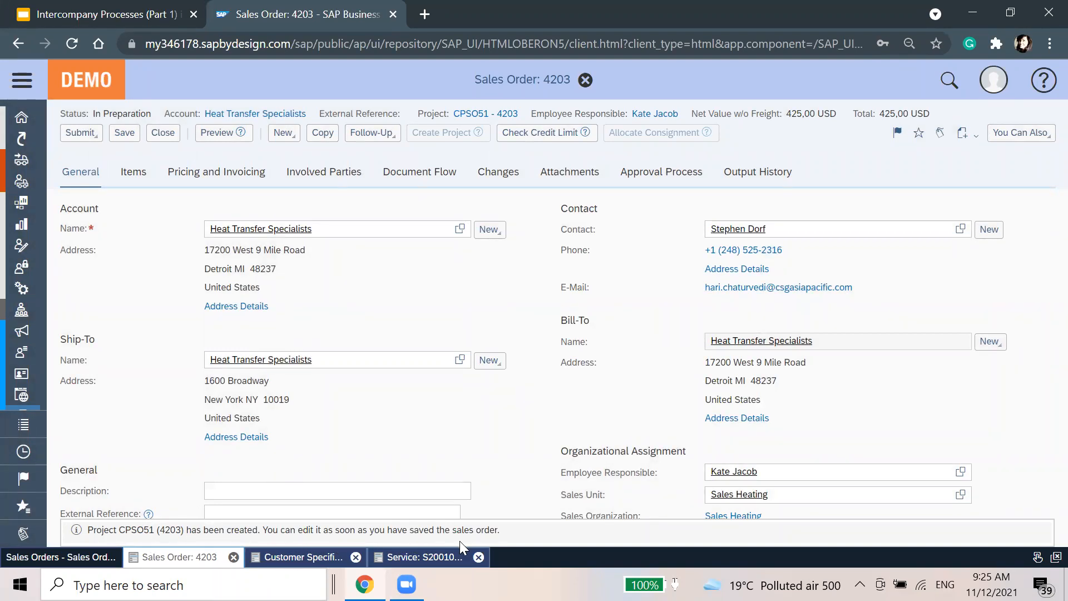
left_click(125, 133)
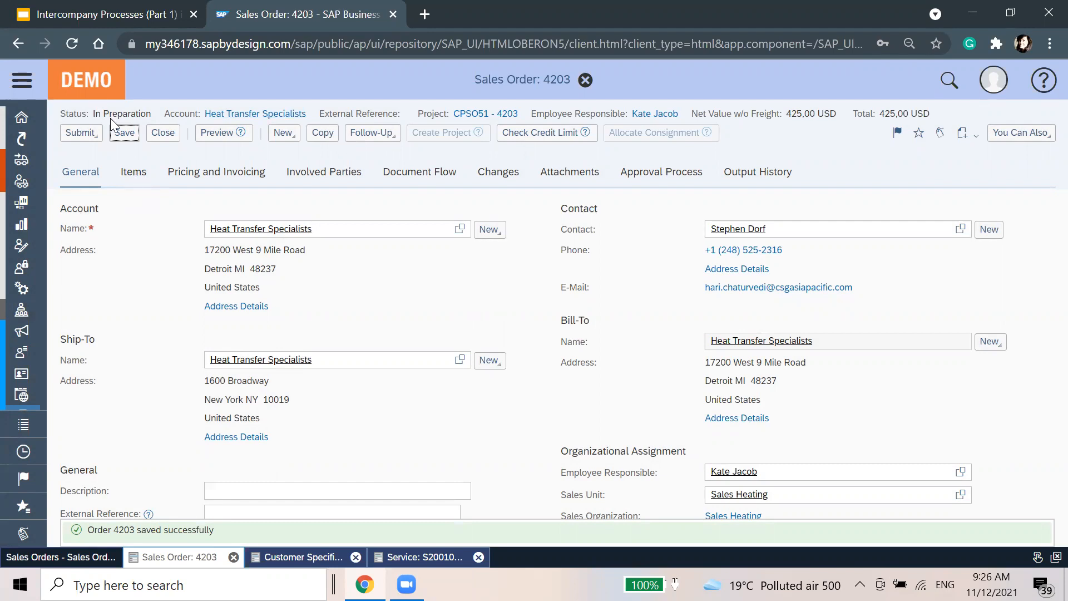
Step: Close the leftover customer and service documents, find the Project Management work center, and open its Projects view
left_click(356, 557)
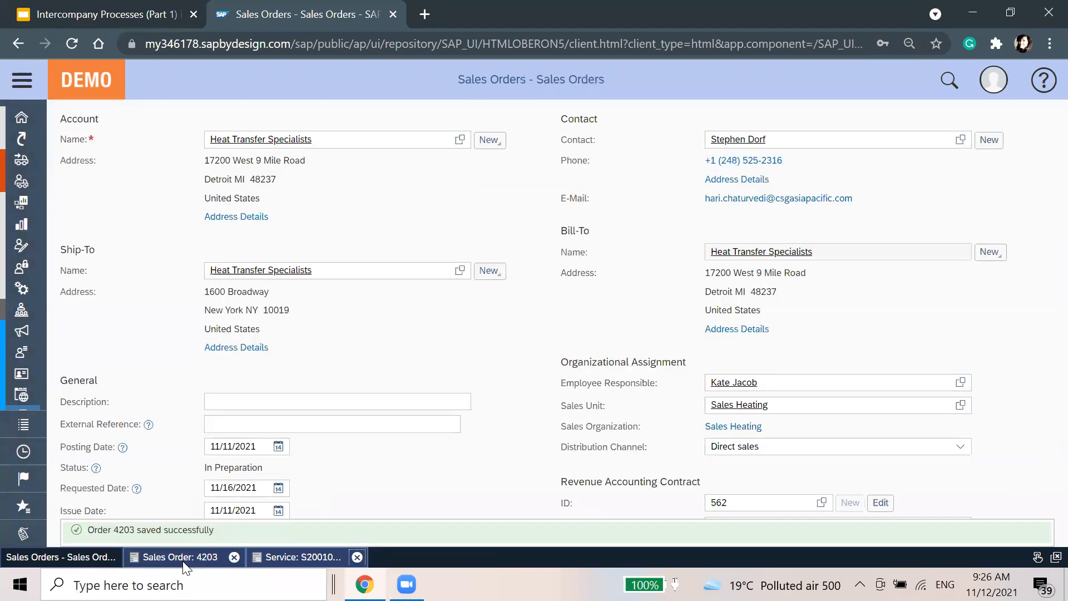
left_click(355, 557)
left_click(25, 78)
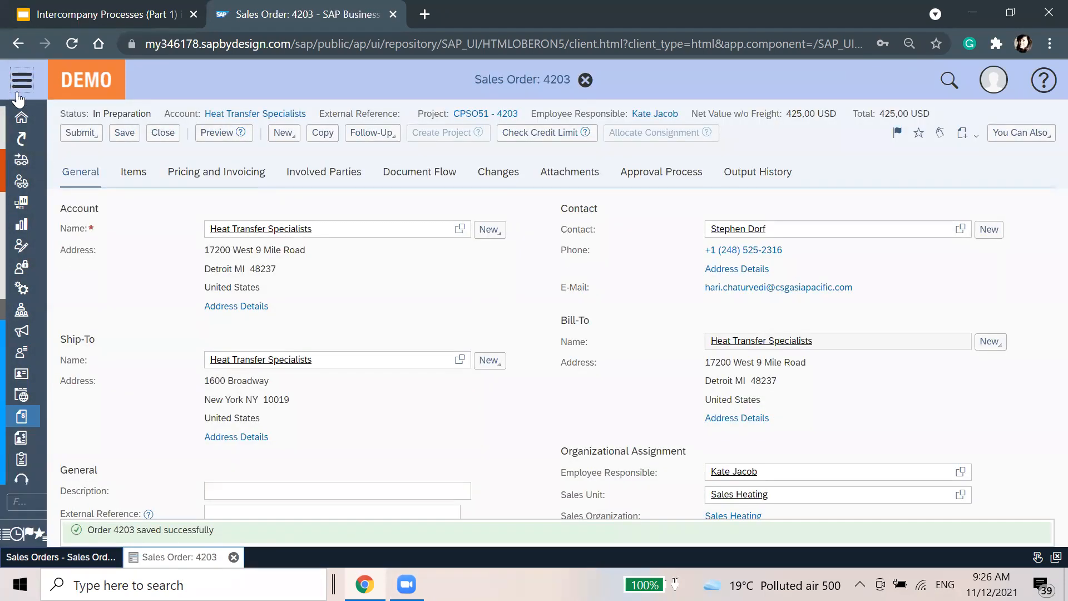
left_click(96, 503)
type("p")
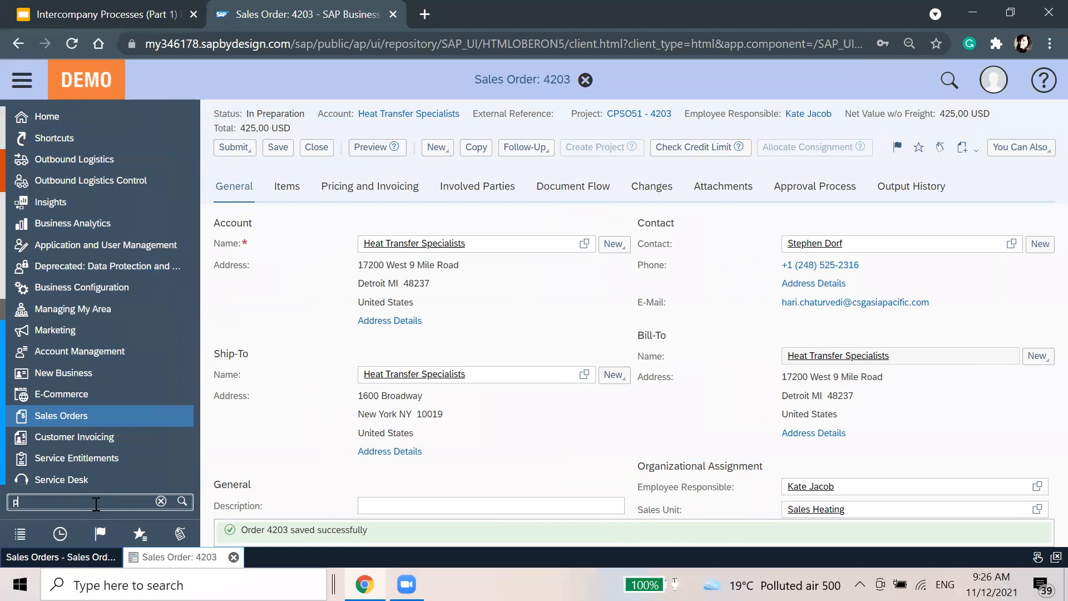
type("roject man")
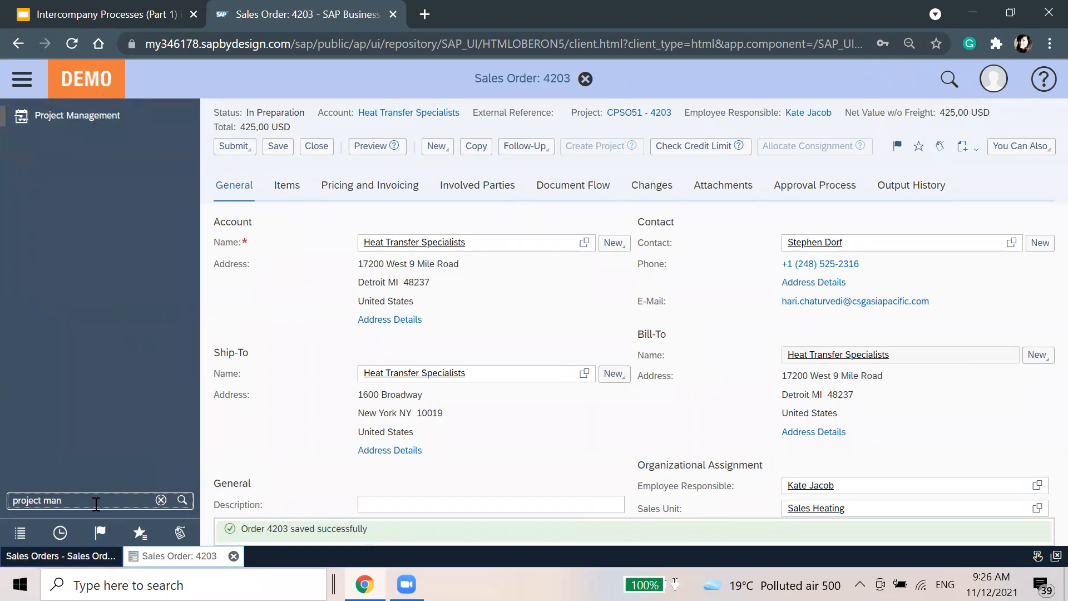
left_click(105, 115)
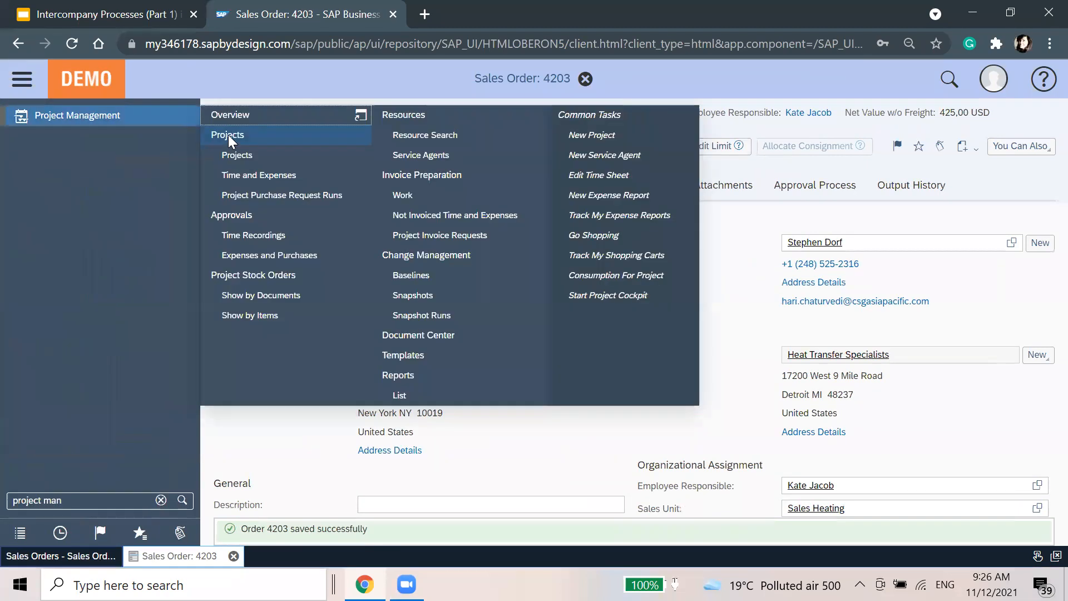
left_click(229, 138)
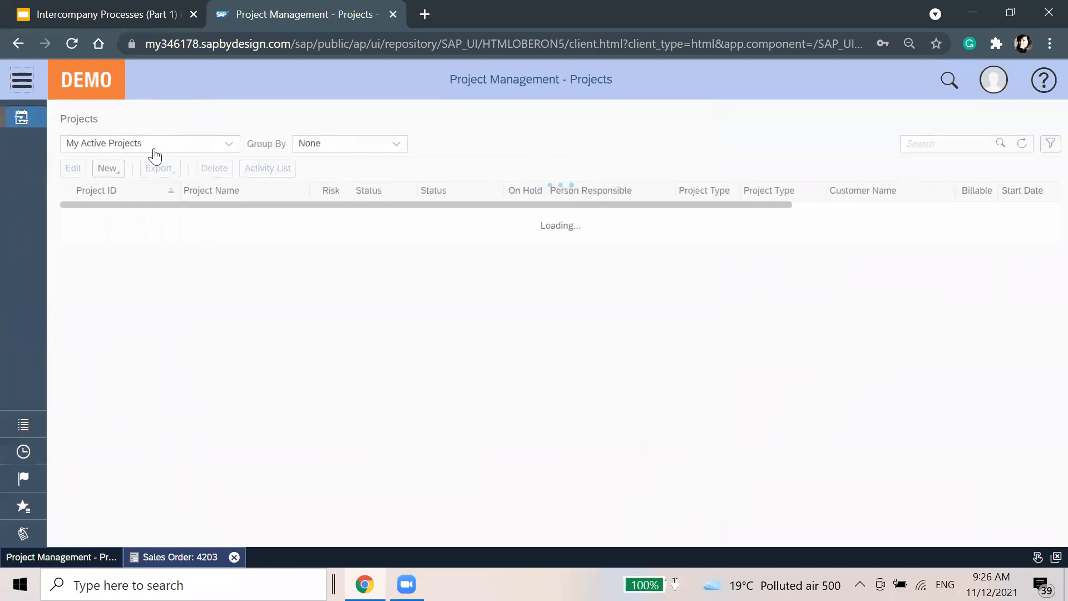
Step: Search All Projects by the sales order number with a trailing wildcard, and open the matching project for editing
left_click(155, 146)
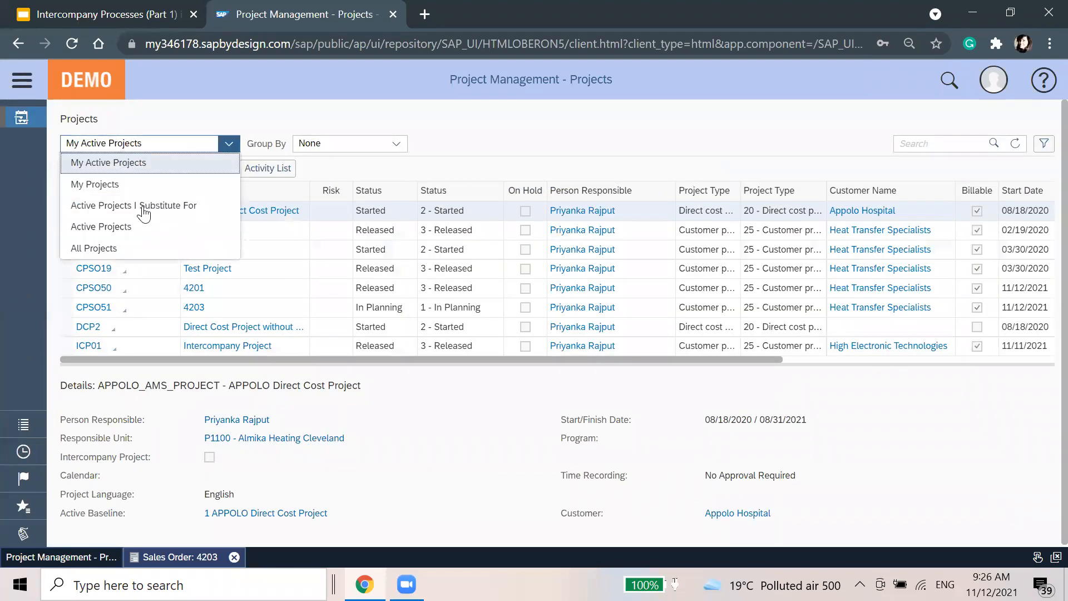
left_click(134, 256)
left_click(926, 144)
type("4203*")
key("Return")
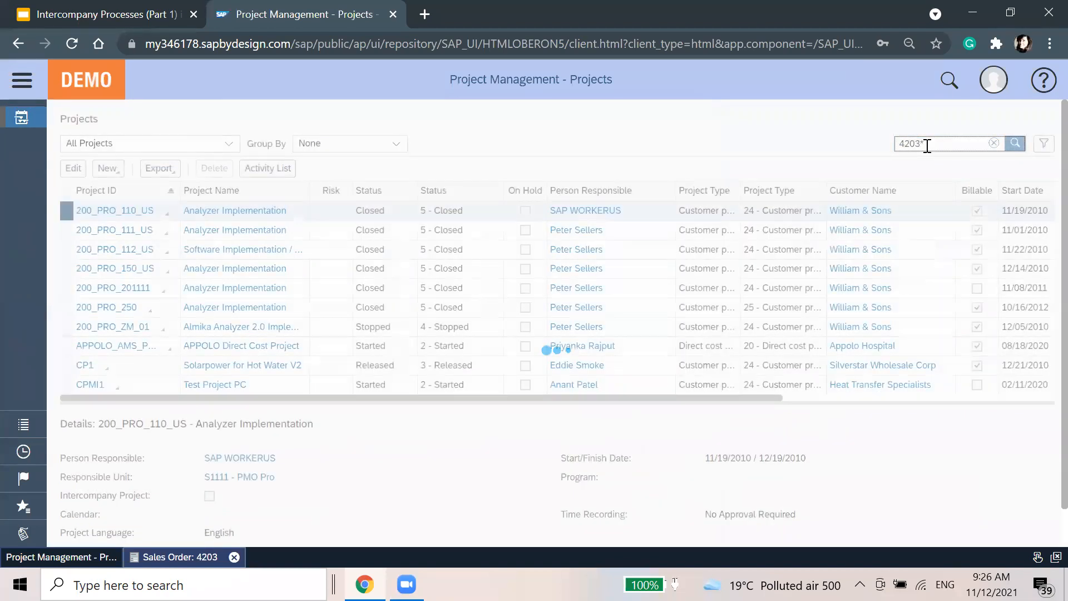
left_click(80, 171)
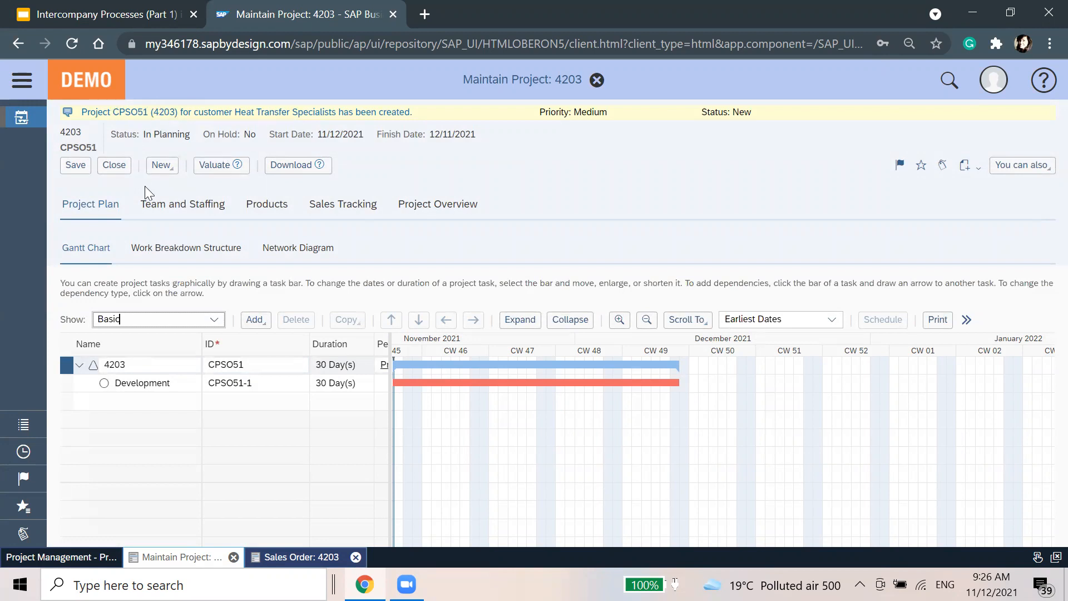
Step: Rename the project ICP001 and change its ID to IntercompanyProject
left_click(165, 368)
key("Caps_Lock")
type("IC")
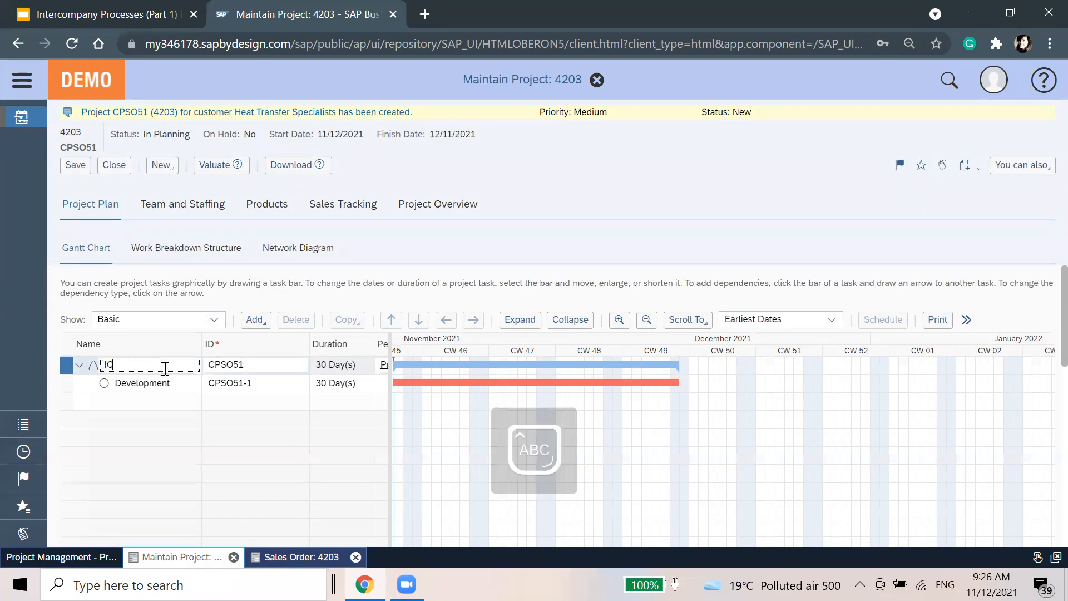
type("P001")
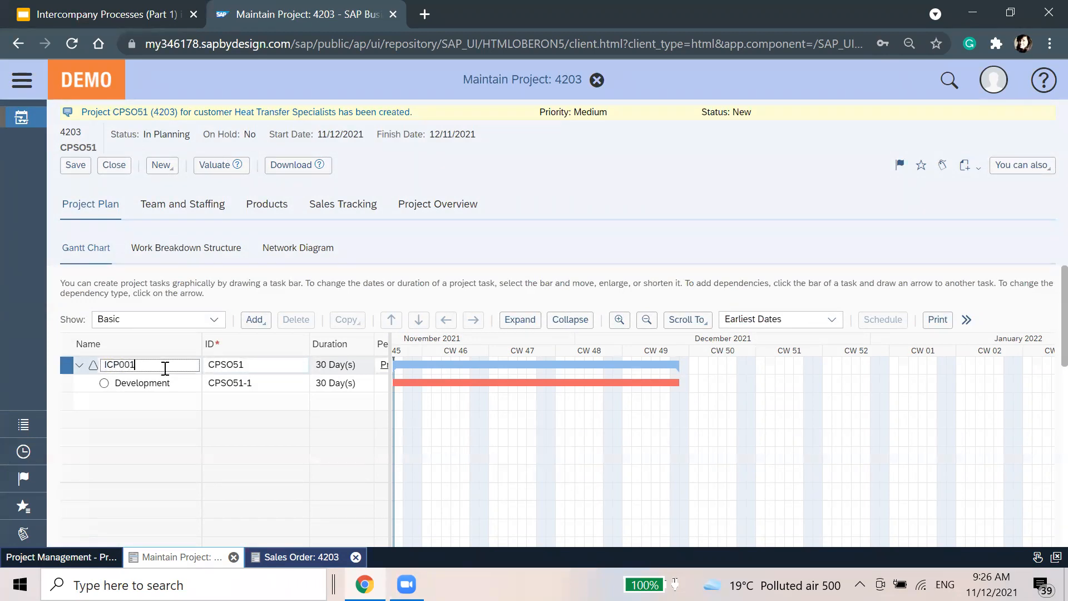
key("Tab")
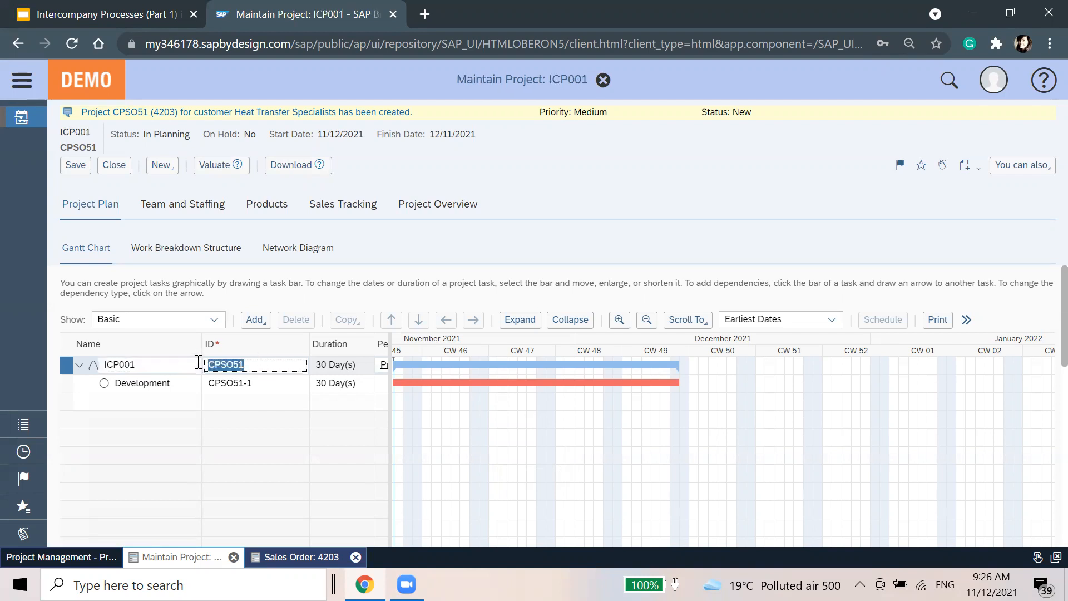
type("I")
key("Caps_Lock")
type("nterco")
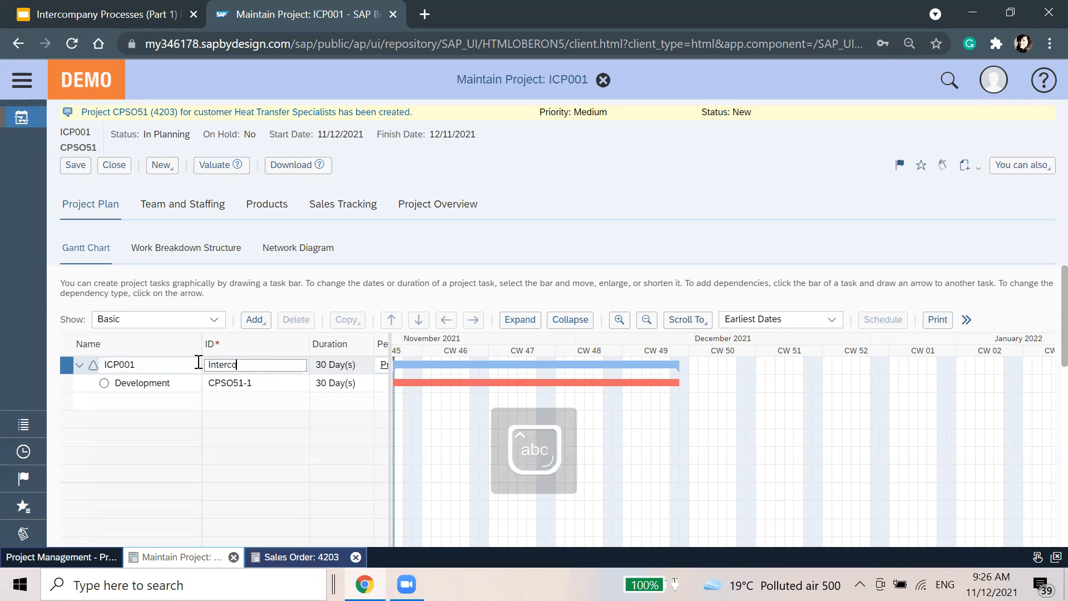
type("mpanyProject")
key("Return")
left_click(606, 185)
Step: Set the planned work of the Development task's S200104 service to 50 h
scroll(300, 316, "down", 3)
scroll(214, 339, "up", 2)
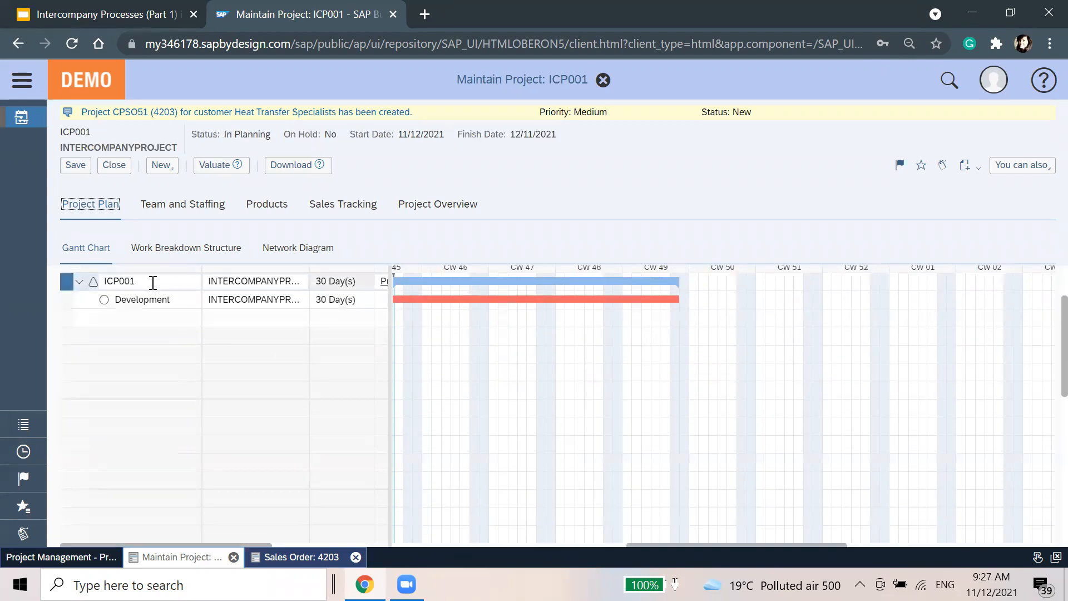
left_click(160, 299)
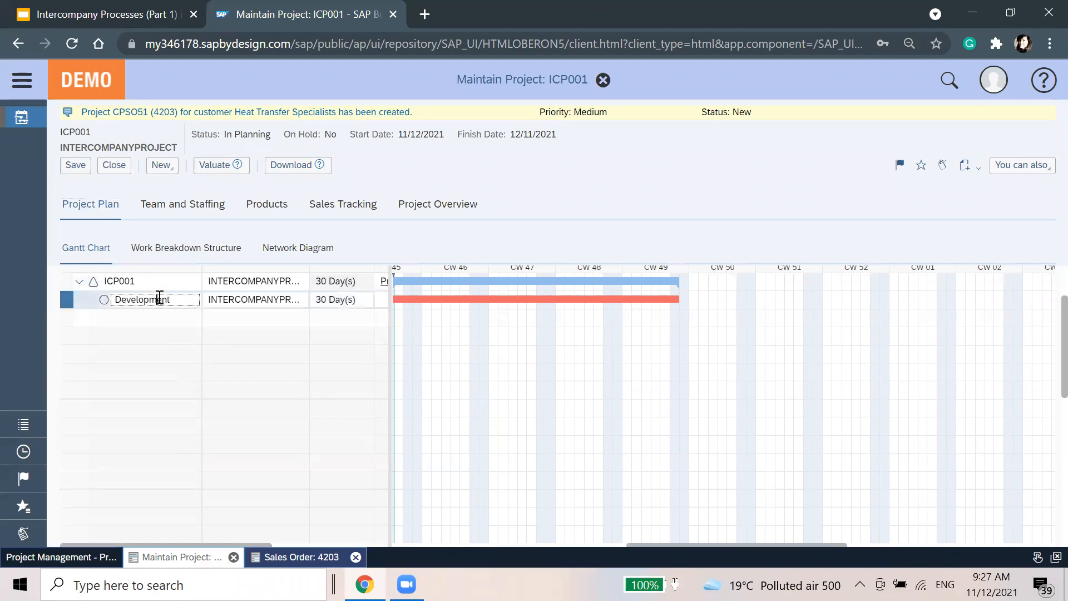
scroll(289, 364, "down", 5)
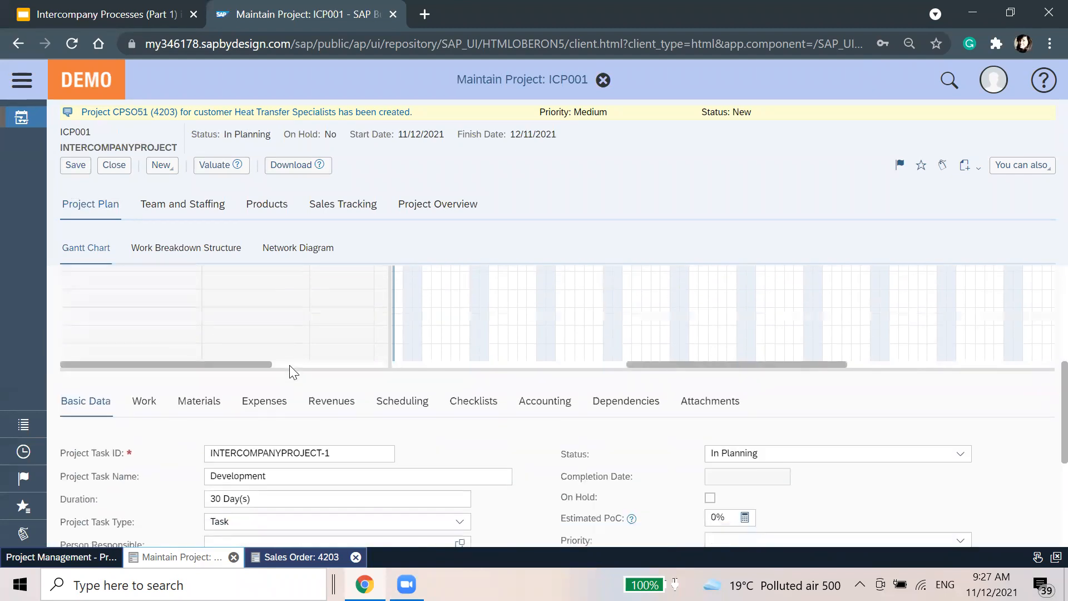
left_click(144, 334)
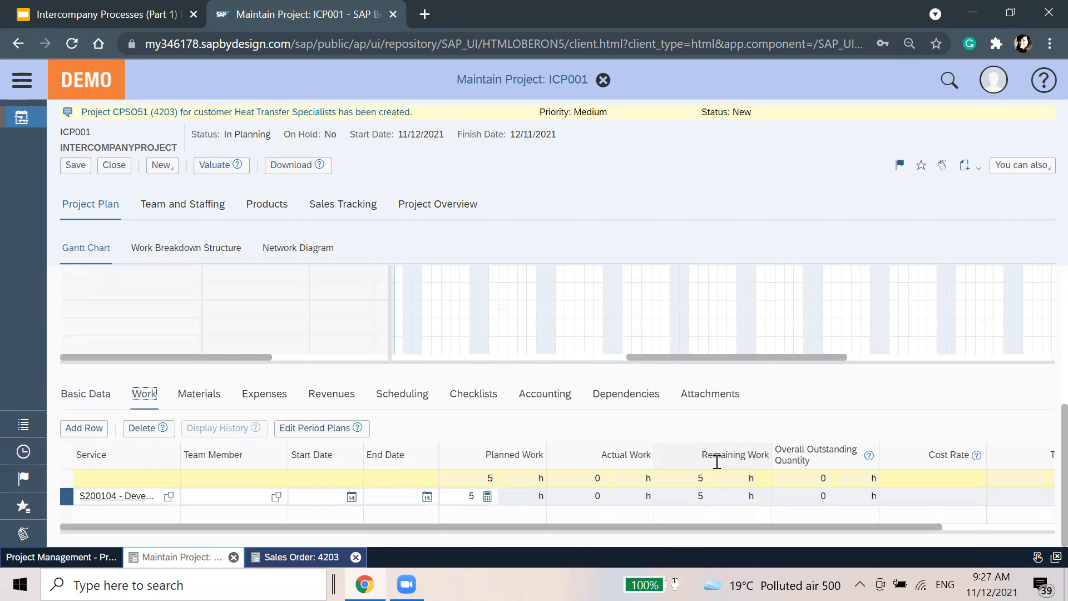
left_click(450, 496)
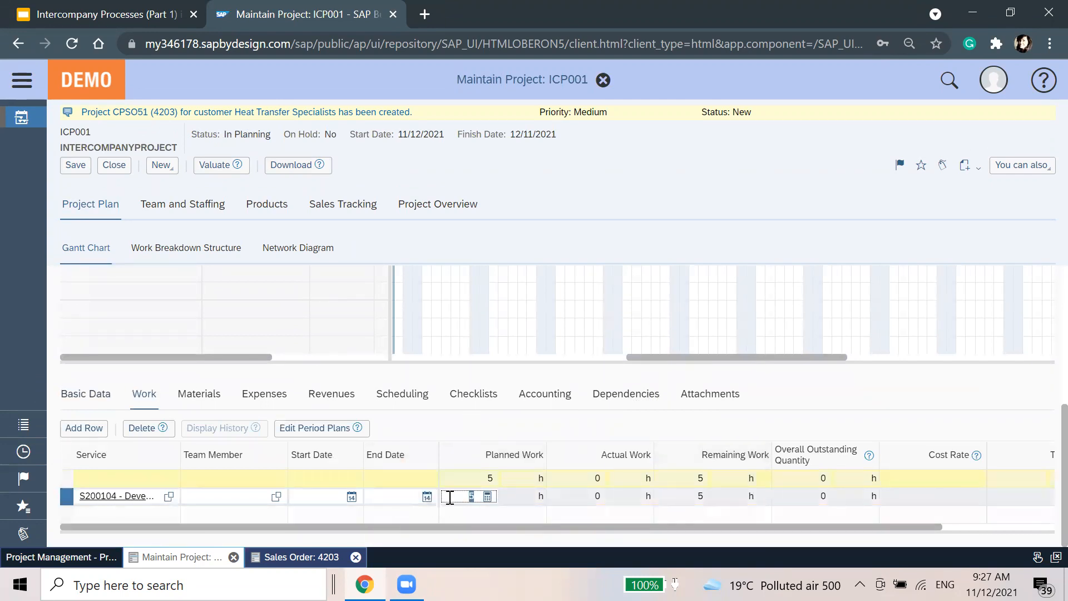
type("50")
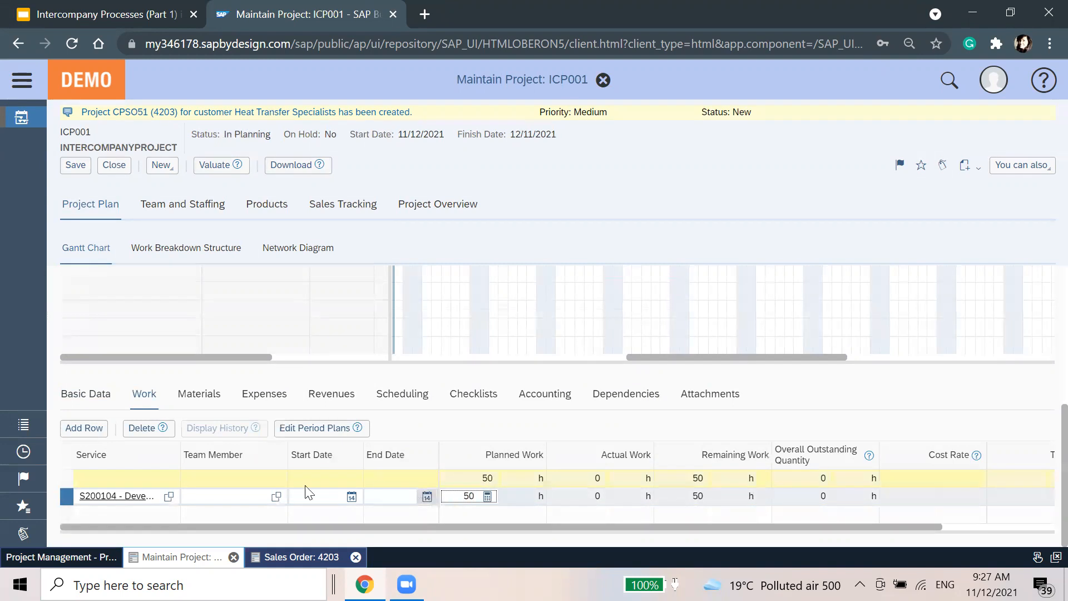
Step: Assign the BR Columbus consultant as team member for the Development work, searching employees by first name with a wildcard, and save the project
left_click(240, 497)
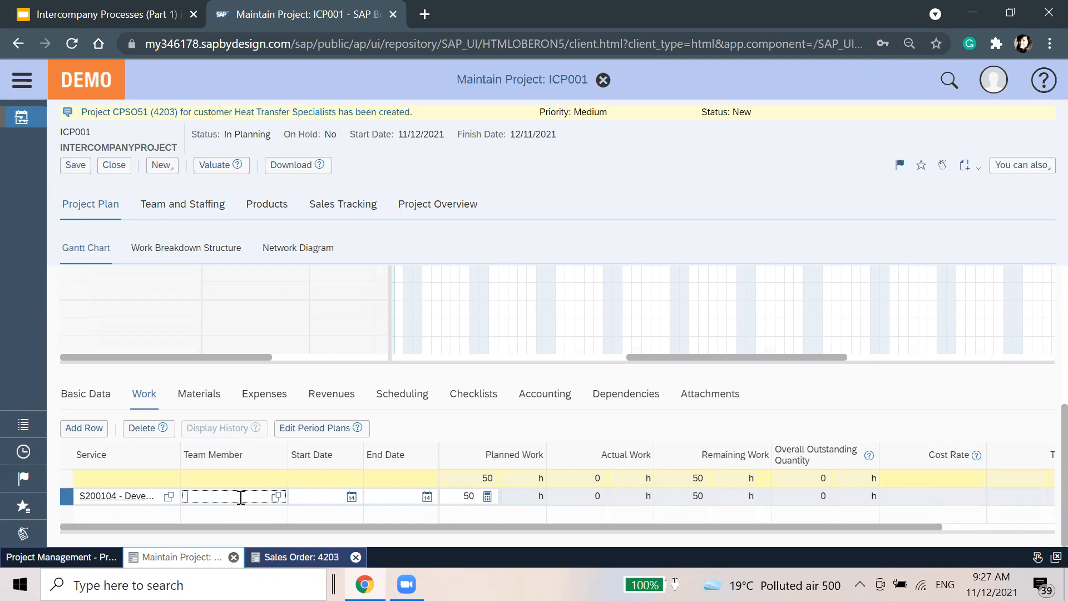
left_click(273, 496)
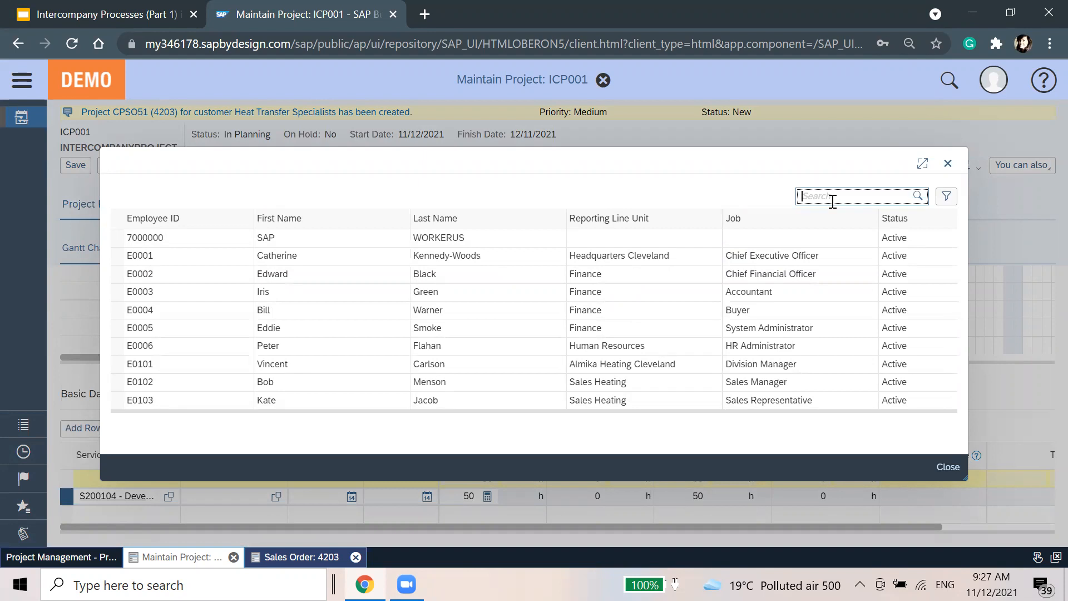
type("john*")
key("Return")
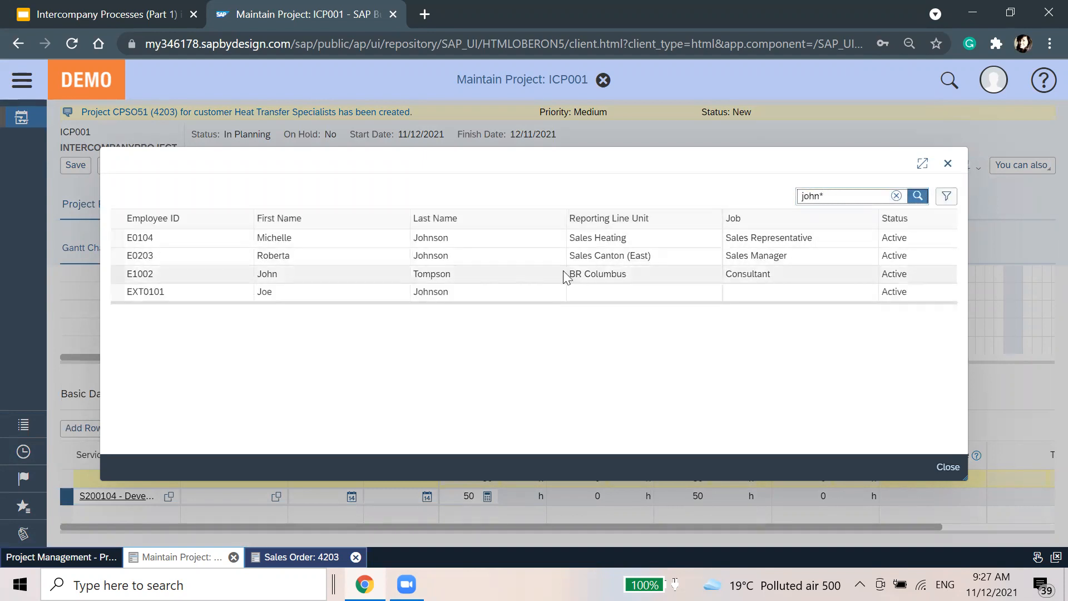
left_click(640, 280)
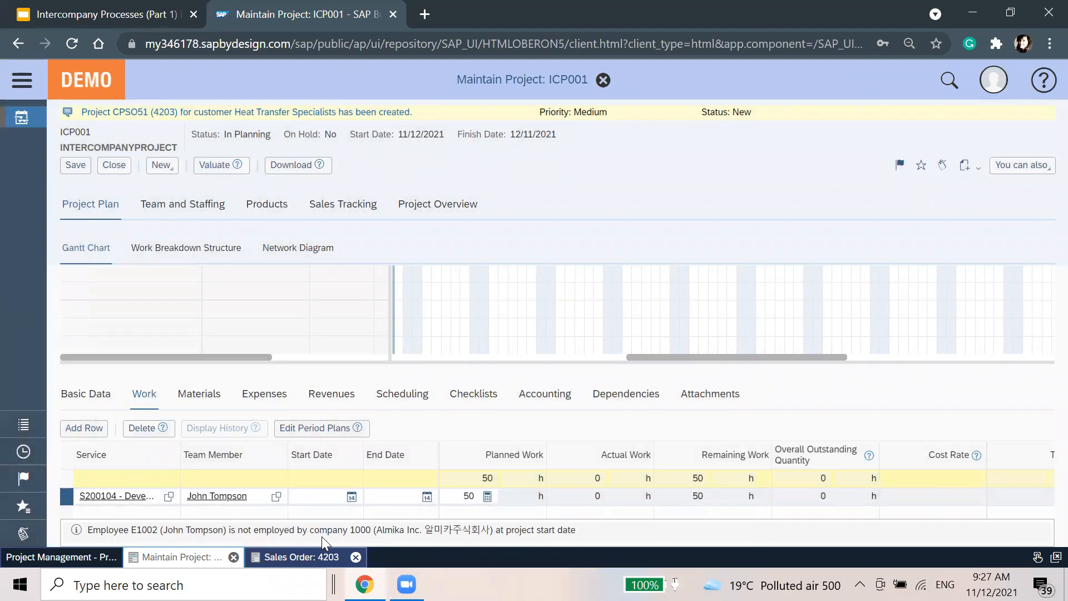
left_click(412, 533)
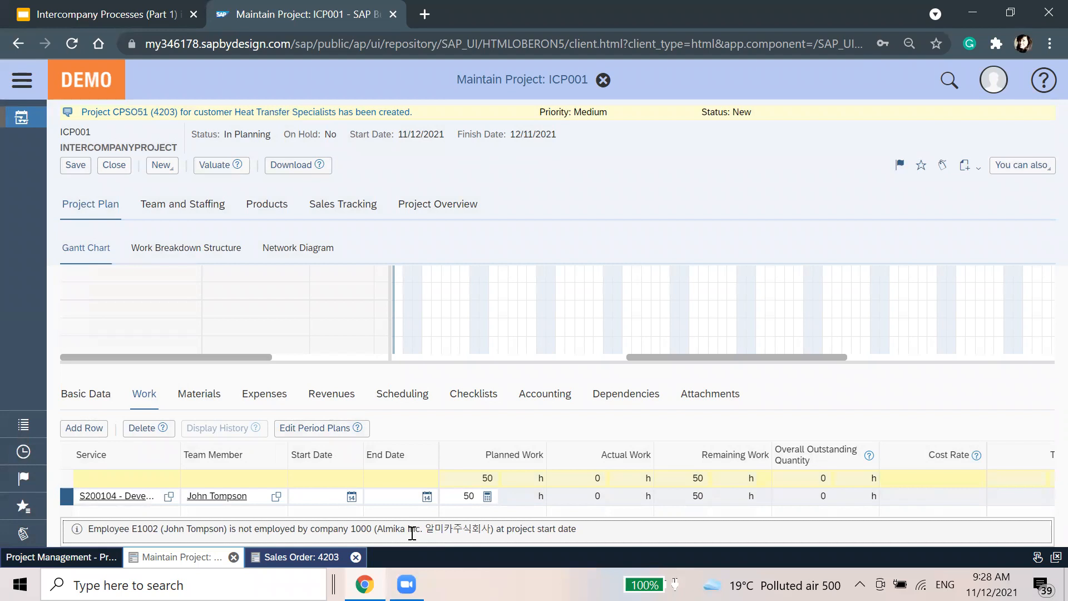
left_click(76, 171)
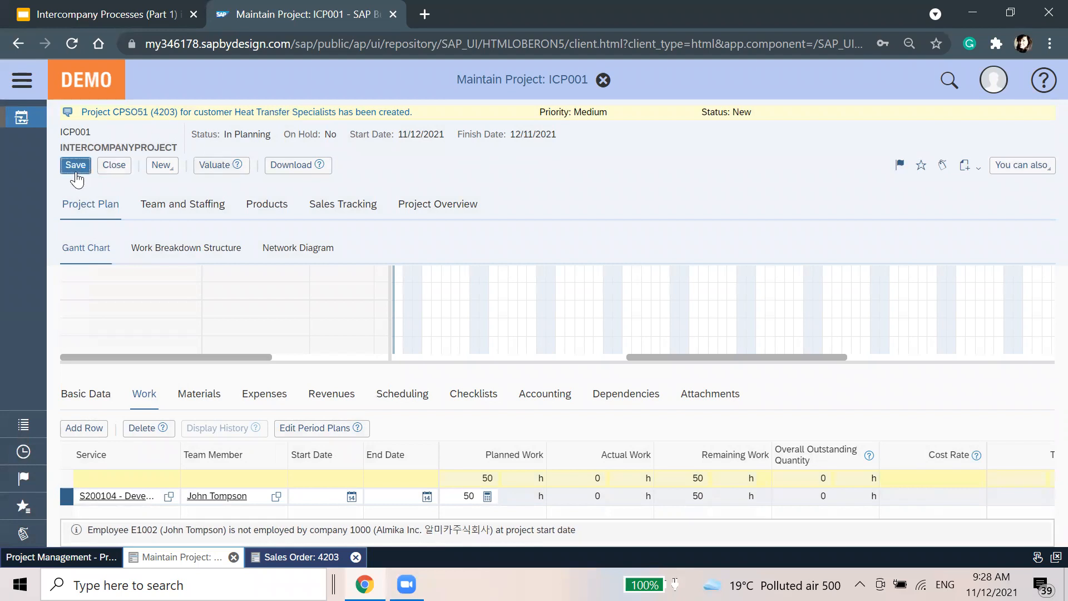
Step: Set the Development work's start date to 11/12/2021 and its end date to 12/10/2021, and save the project
left_click(351, 496)
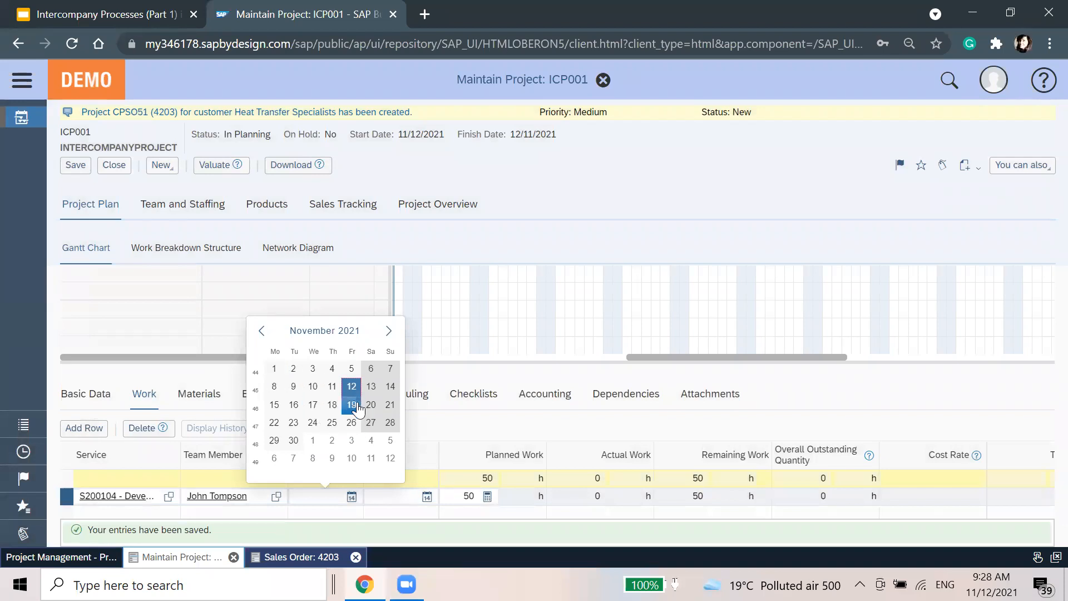
left_click(352, 386)
left_click(426, 496)
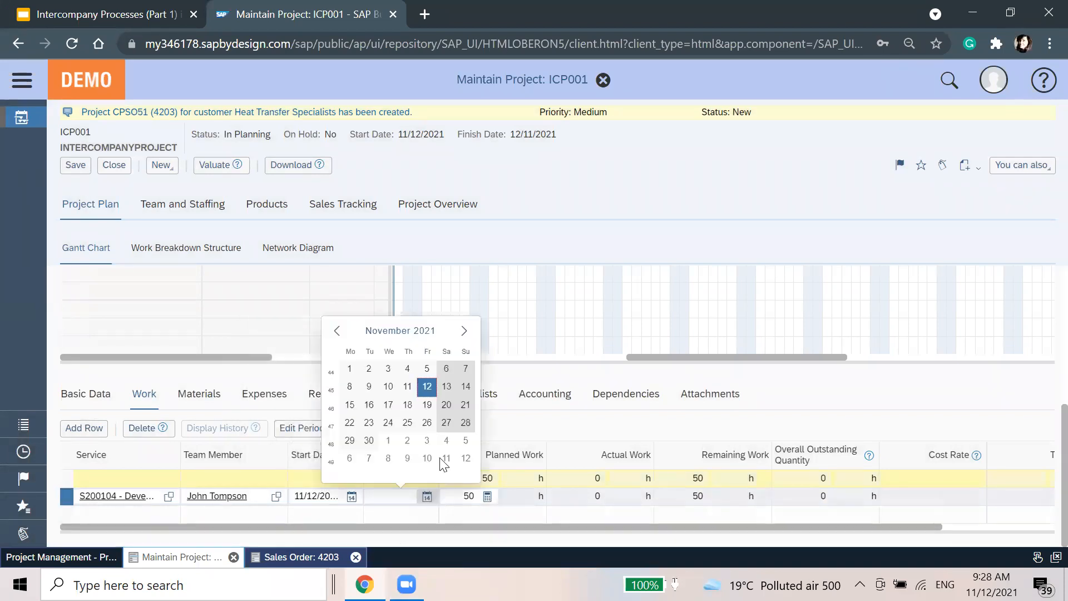
left_click(465, 458)
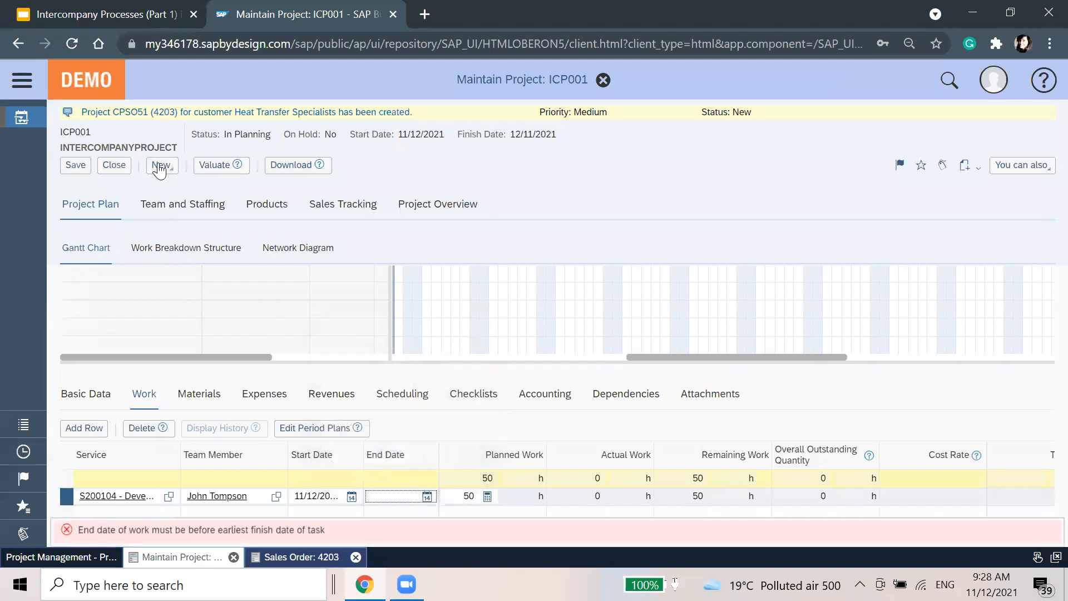
left_click(83, 170)
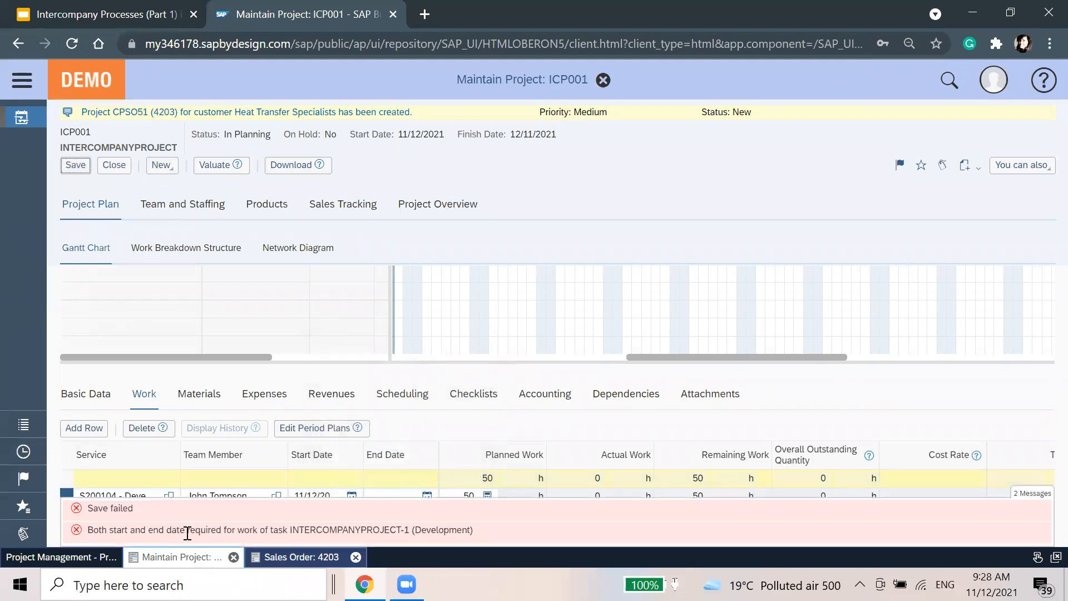
left_click(428, 494)
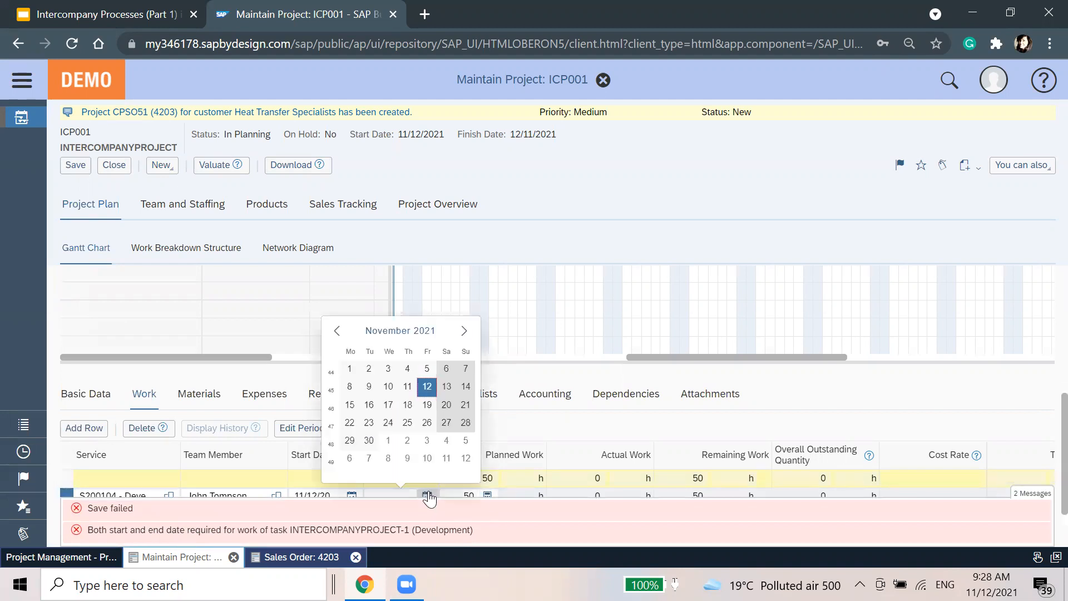
left_click(426, 458)
left_click(74, 167)
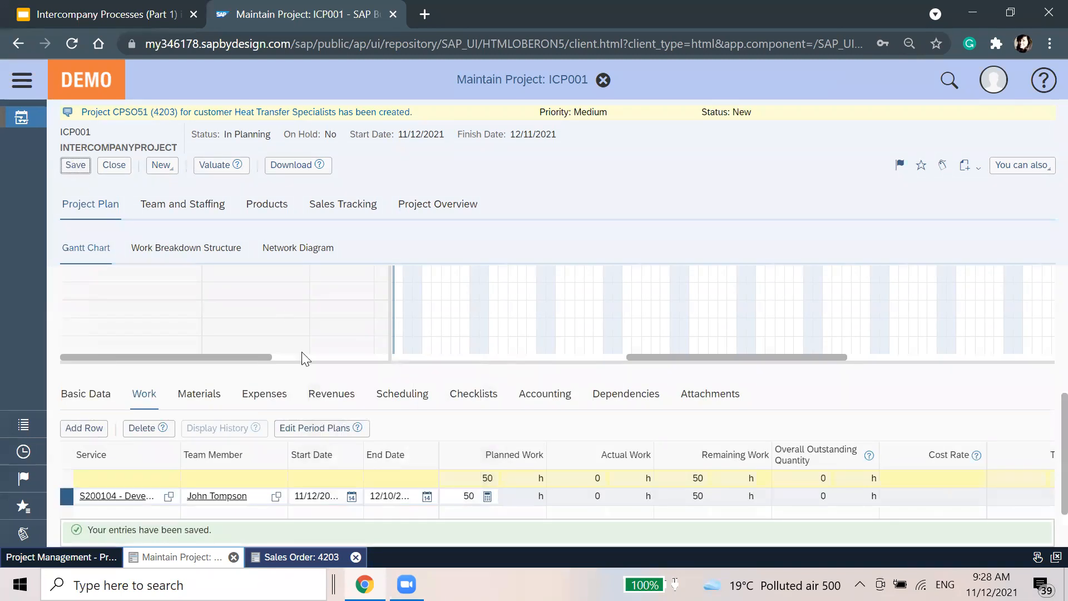
Step: Check the project's product overview and return to the Development task's work details in the project plan
left_click(277, 226)
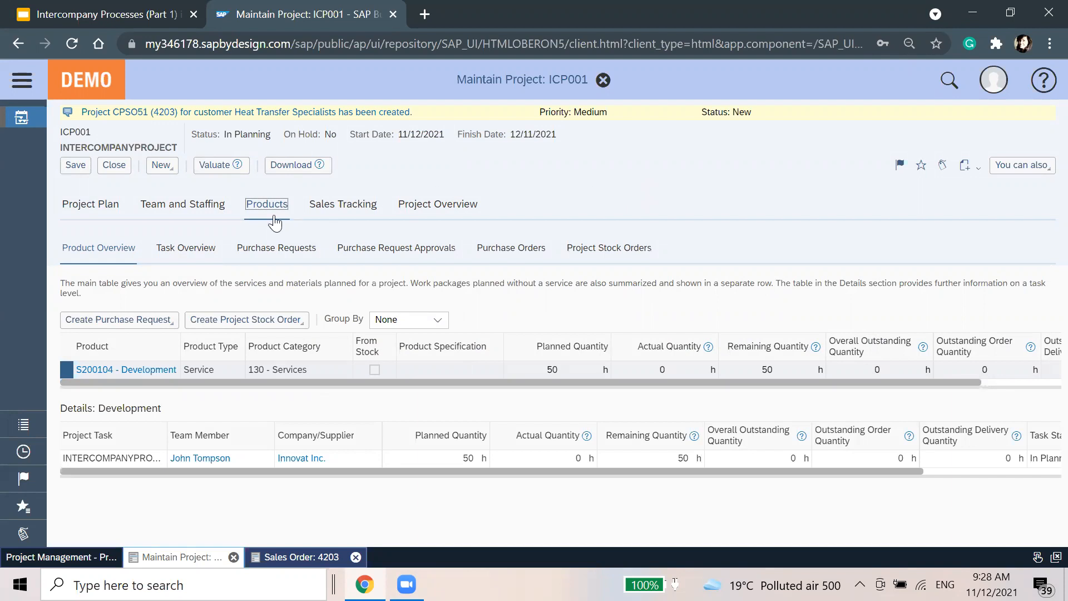
left_click(88, 206)
scroll(798, 426, "down", 5)
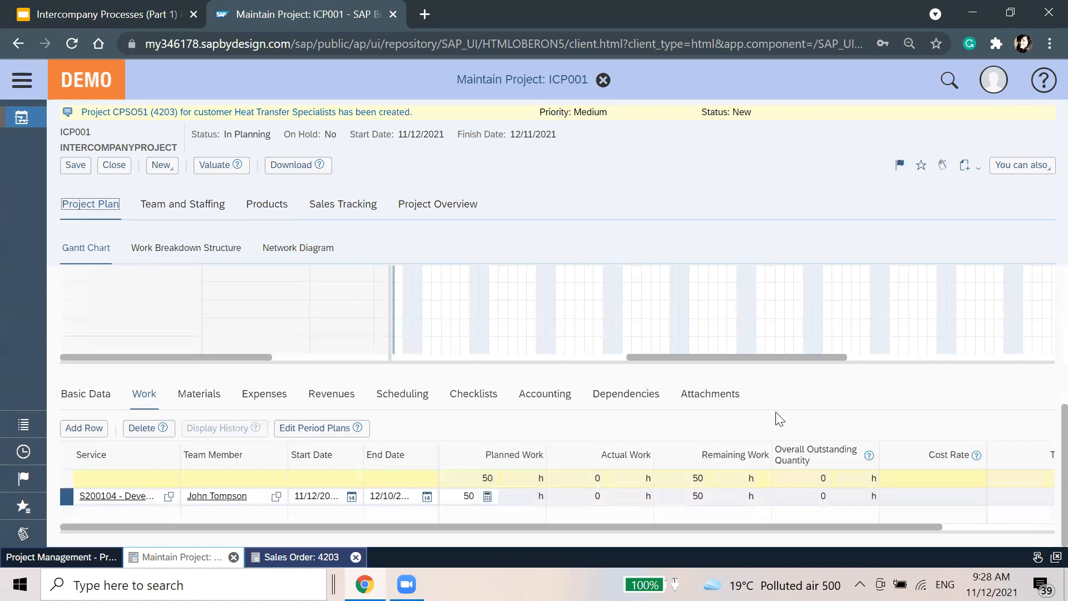
Step: View the Development task's accounting details and slightly reduce the browser's page zoom
left_click(563, 398)
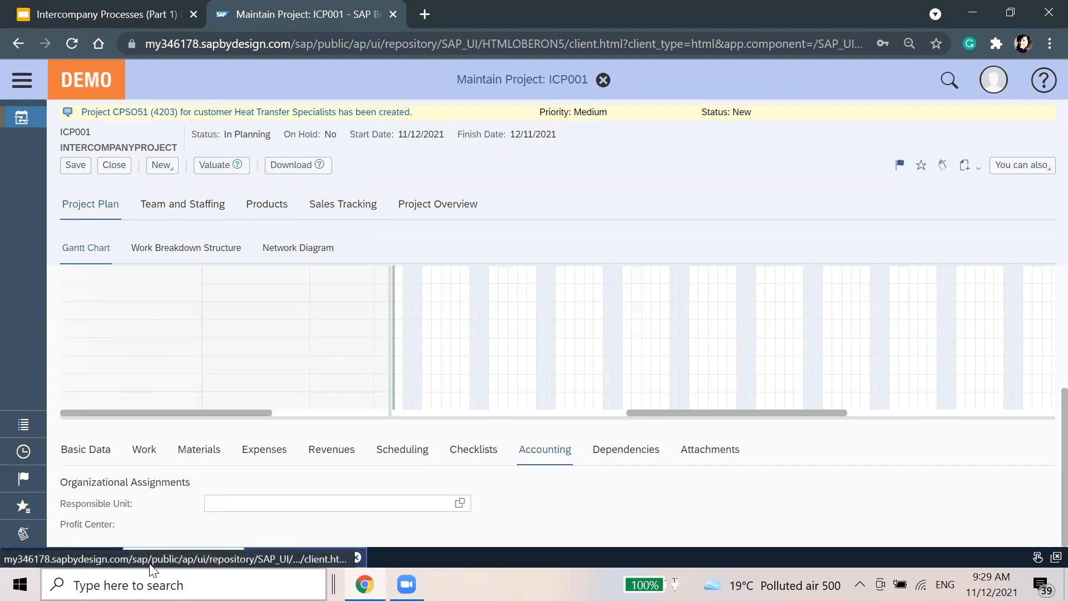
left_click(1048, 44)
left_click(943, 204)
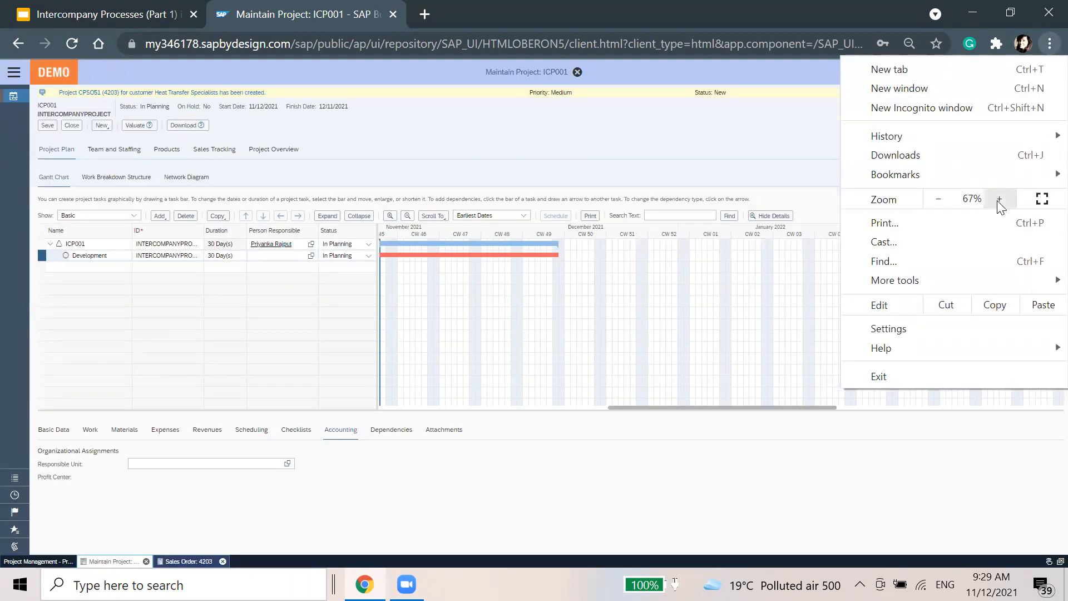
left_click(998, 202)
left_click(597, 341)
Step: Check in personalization mode which fields the Organizational Assignments section offers, and leave personalization mode
left_click(993, 82)
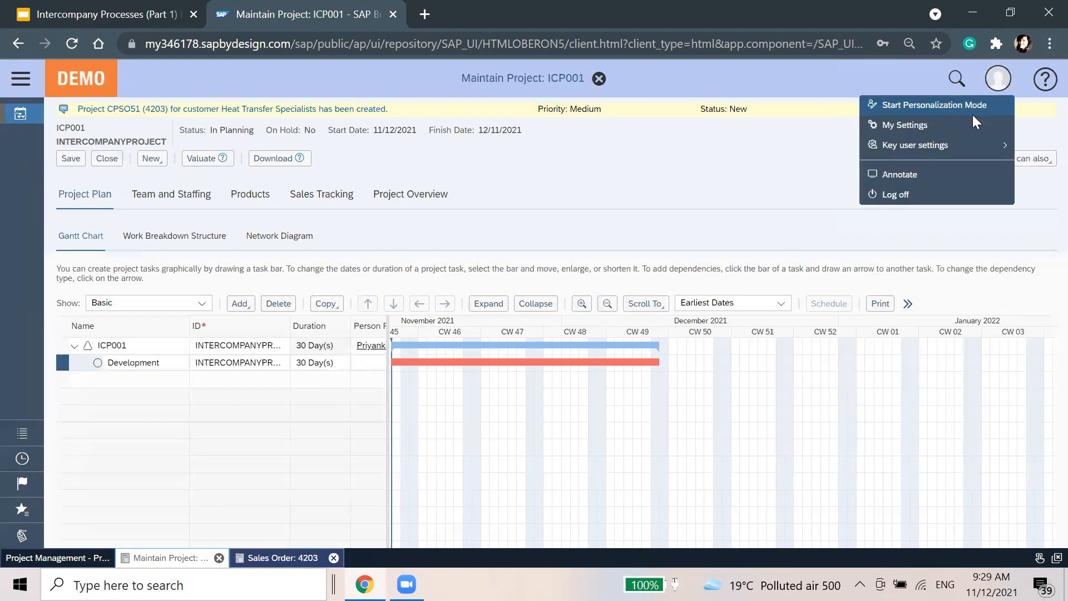
left_click(970, 103)
left_click(723, 367)
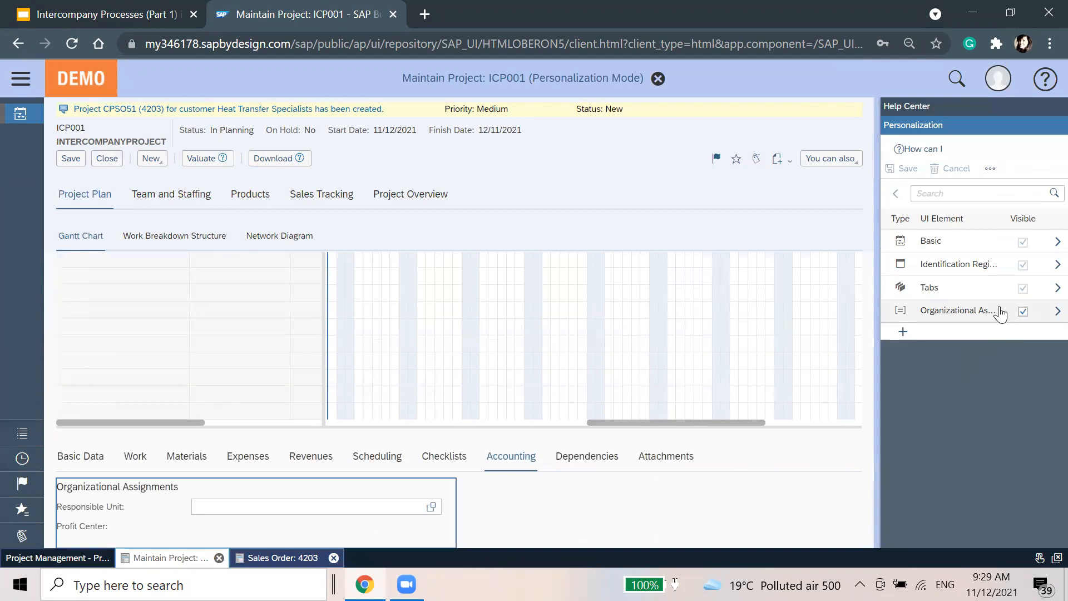
left_click(1058, 311)
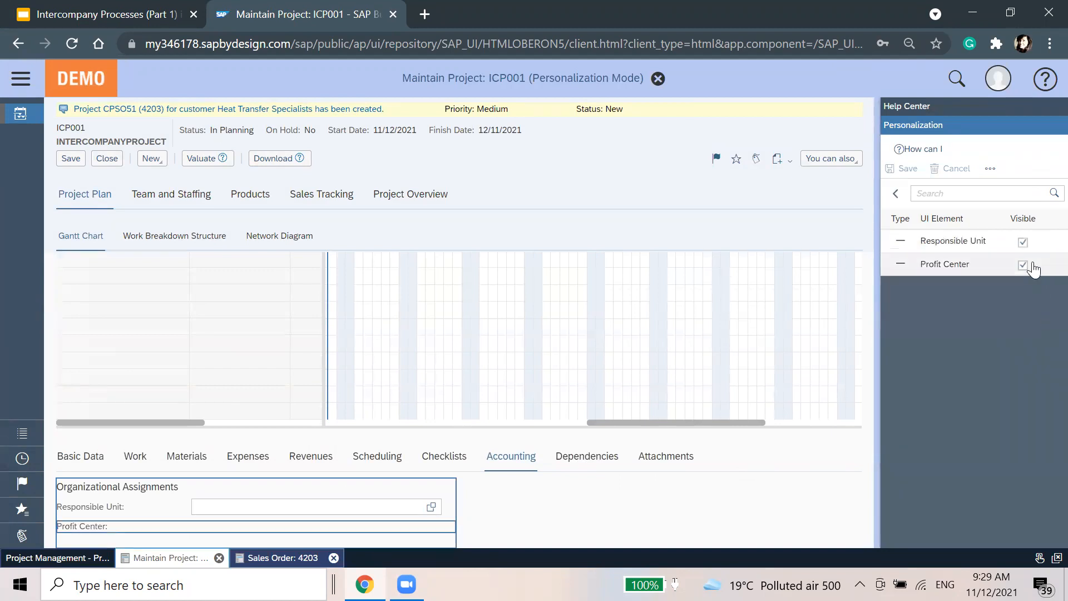
left_click(896, 193)
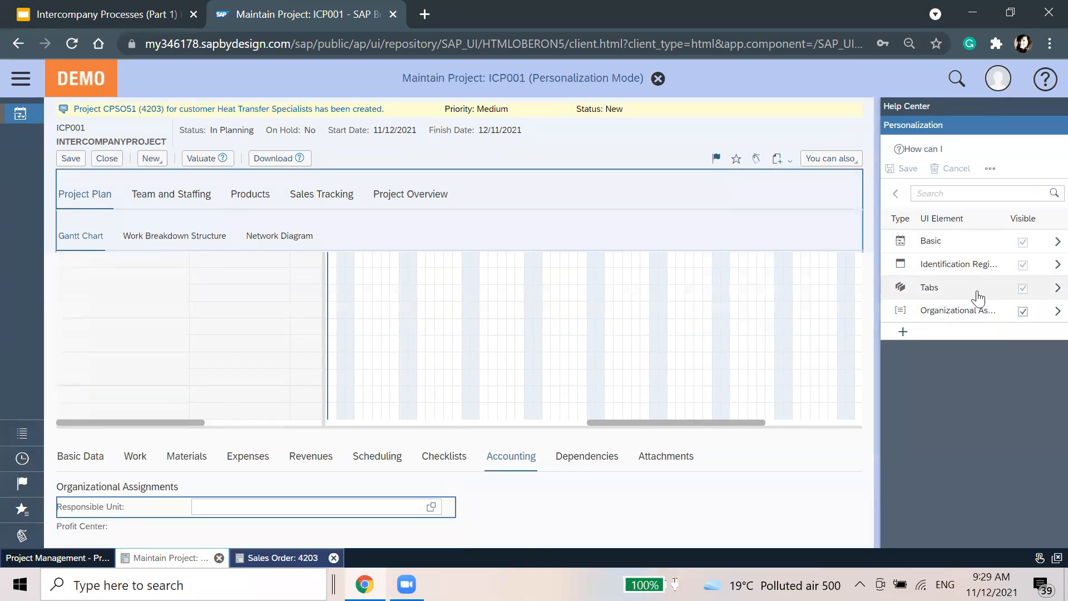
left_click(990, 168)
left_click(998, 78)
left_click(988, 104)
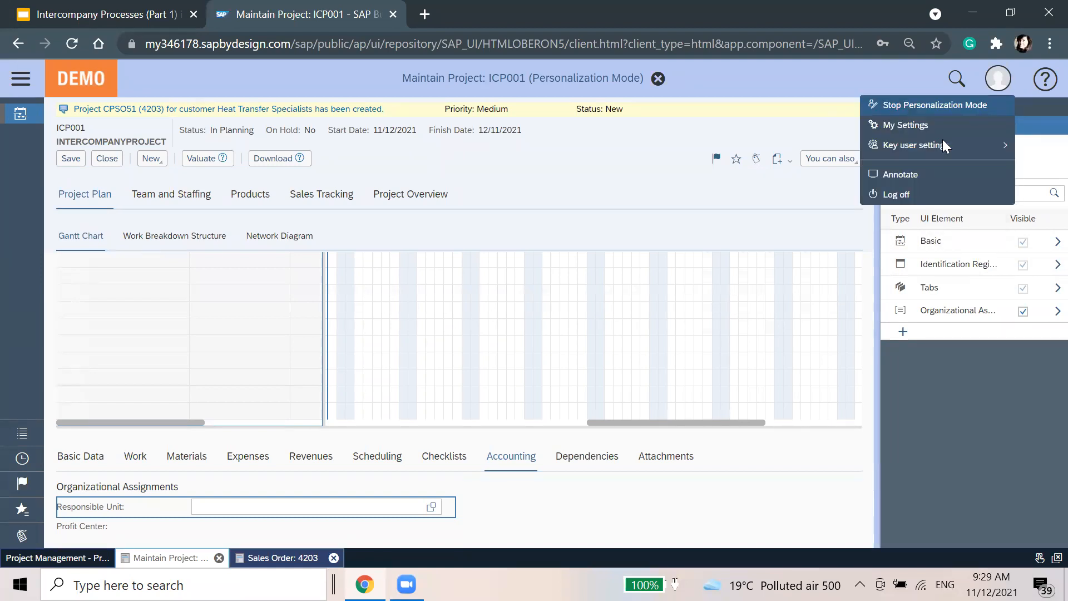
Step: Select the top-level project ICP001 and examine its basic data, accounting assignments and intercompany project setting
left_click(85, 465)
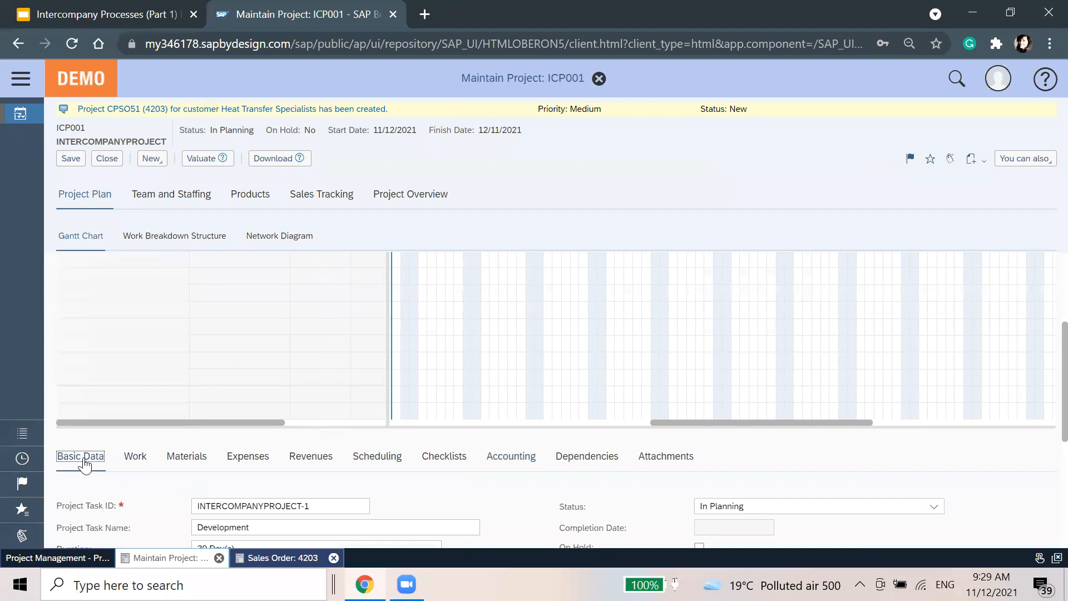
left_click(107, 344)
scroll(598, 421, "down", 5)
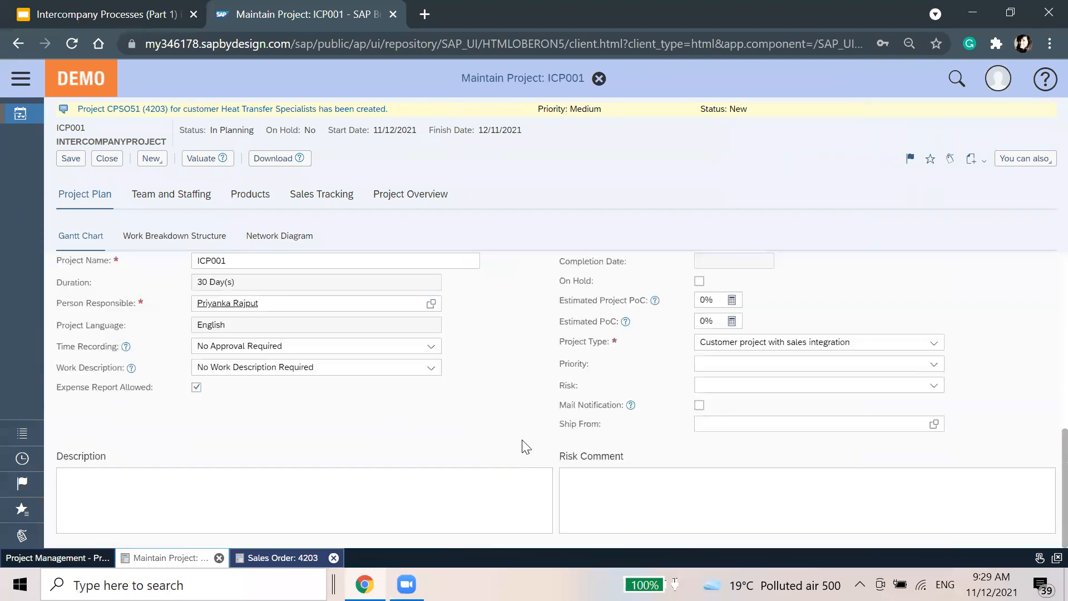
scroll(534, 451, "up", 3)
scroll(552, 470, "down", 2)
left_click(606, 437)
scroll(389, 478, "down", 3)
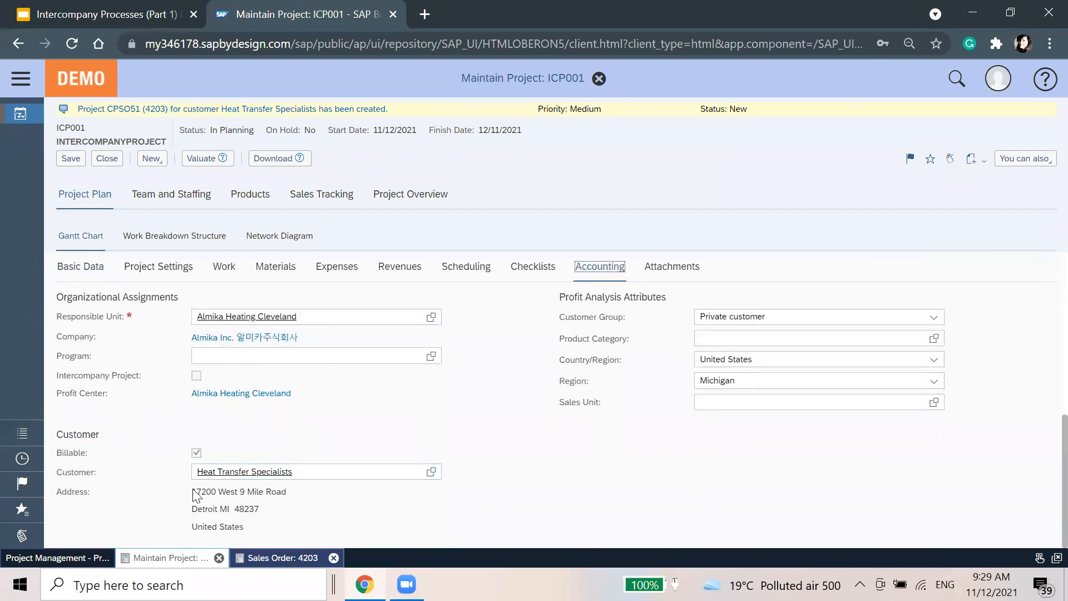
left_click(379, 426)
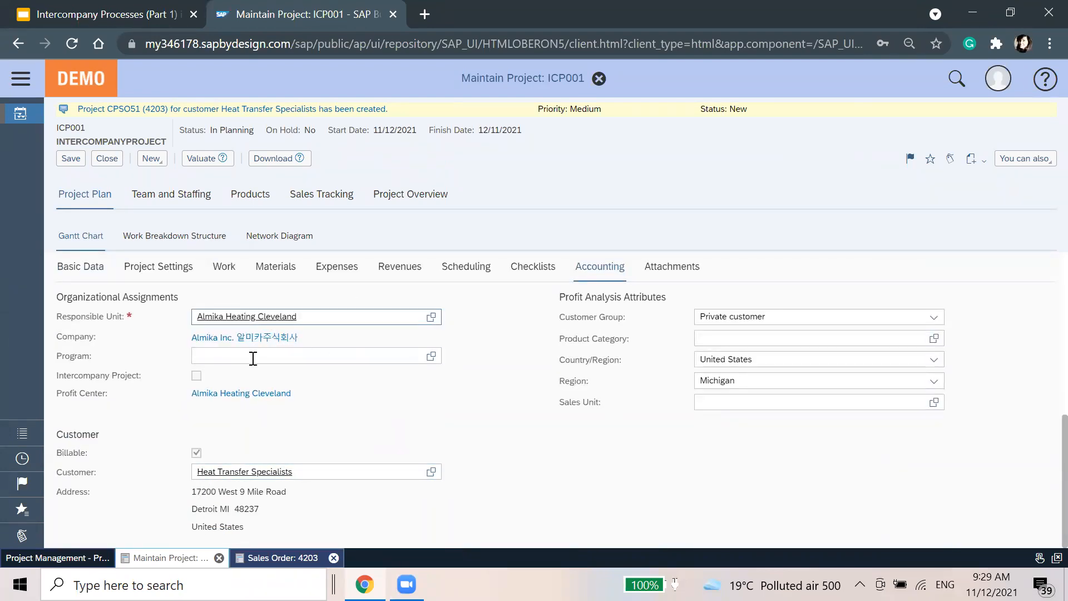
scroll(195, 333, "up", 5)
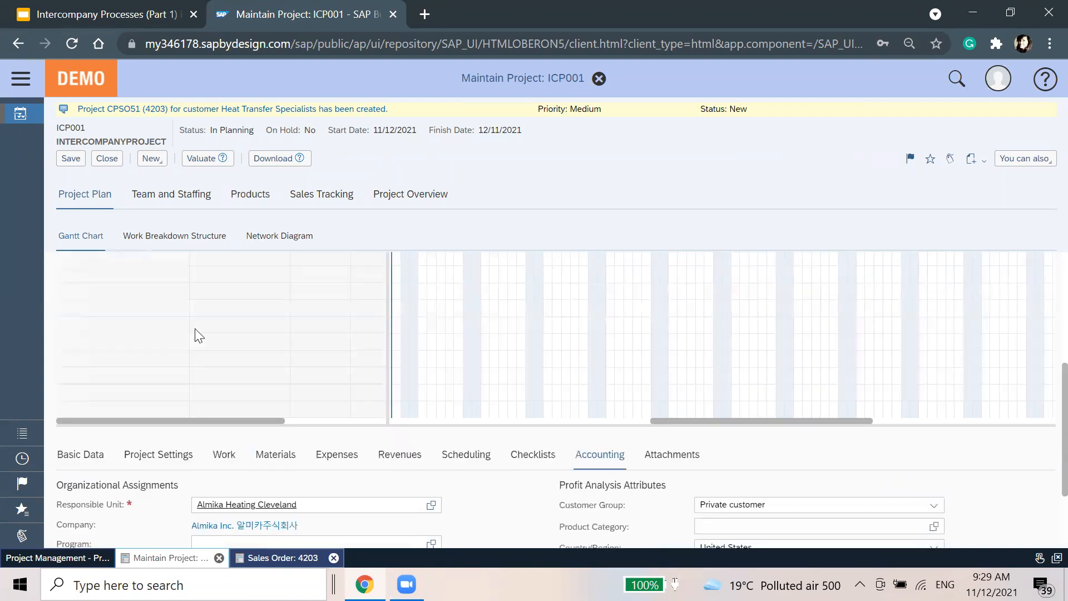
Step: Create a purchase request for the whole project from its product overview, with the staffed Innovat Inc. employee as service agent
left_click(259, 195)
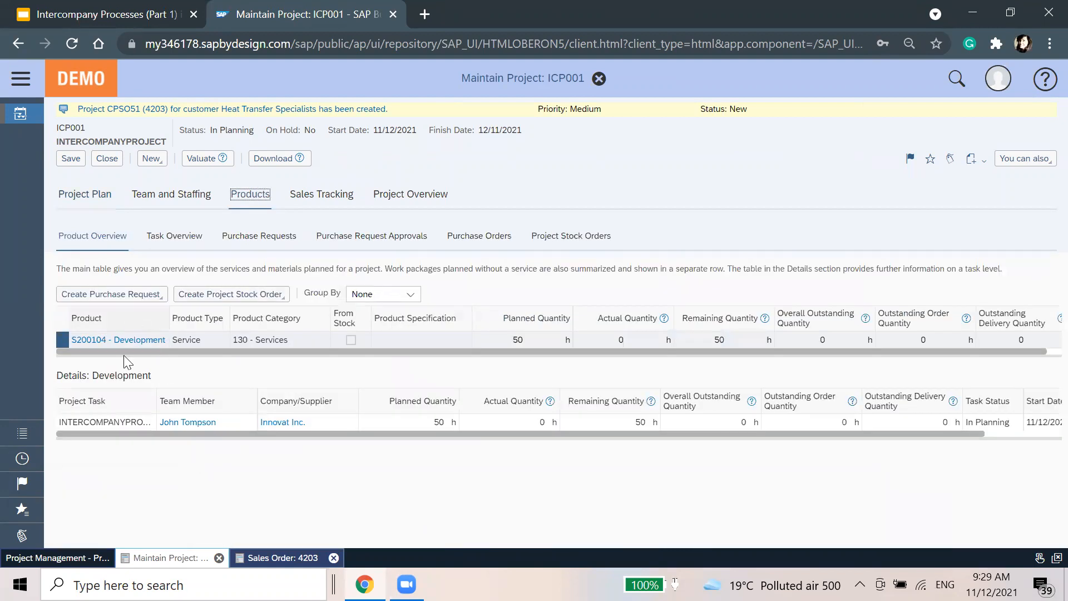
left_click(112, 294)
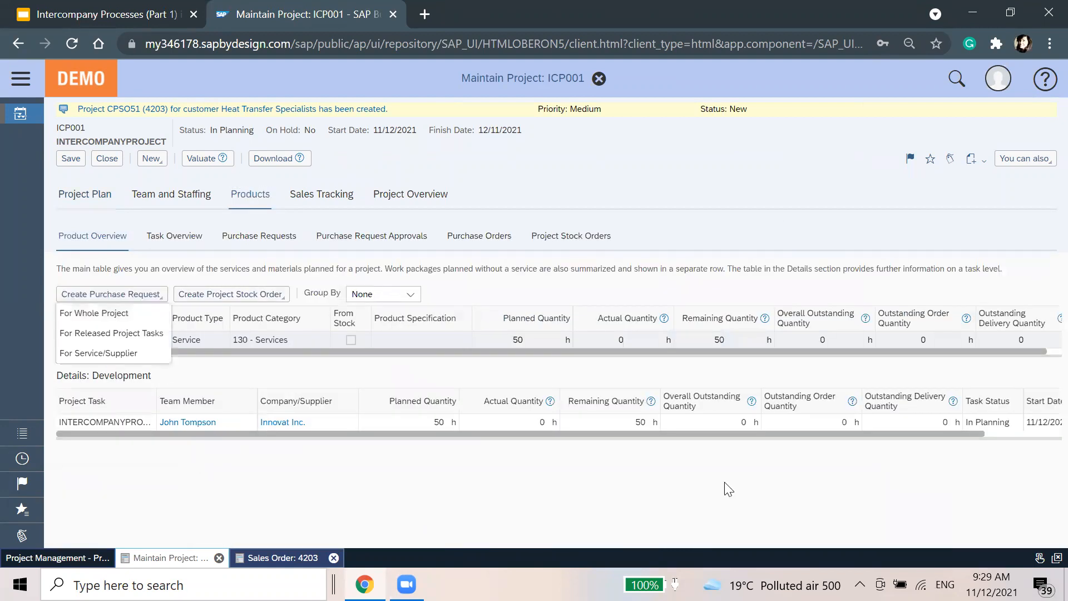
left_click(141, 313)
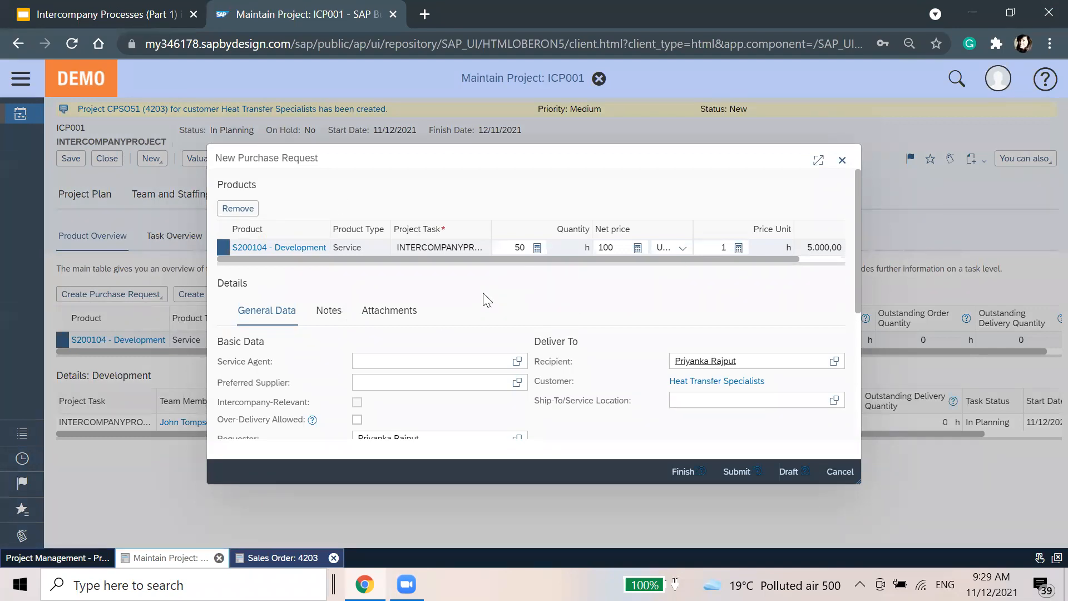
left_click(491, 367)
type("john")
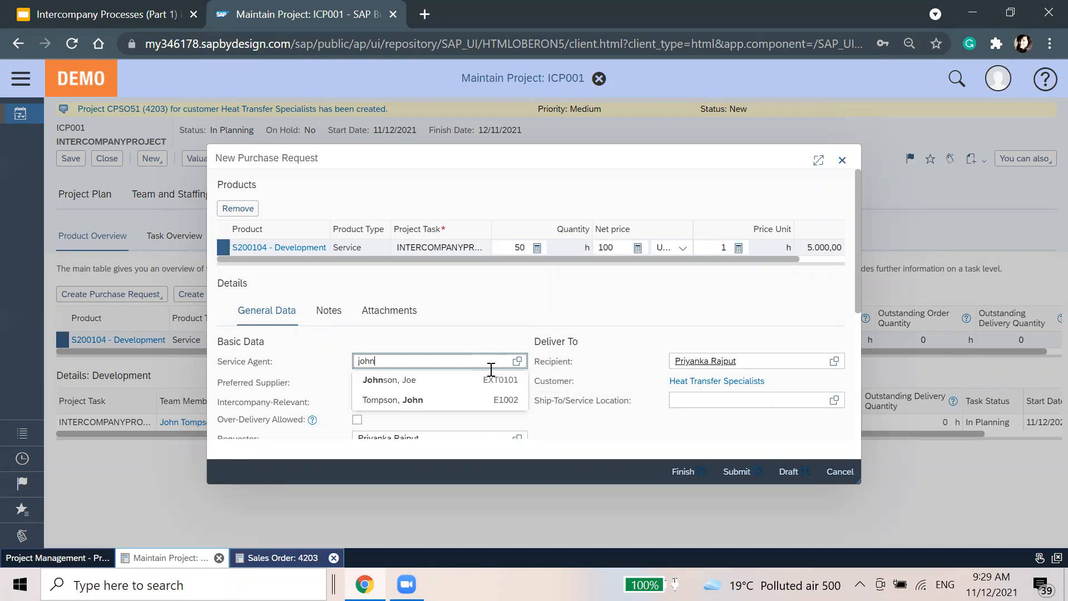
left_click(489, 402)
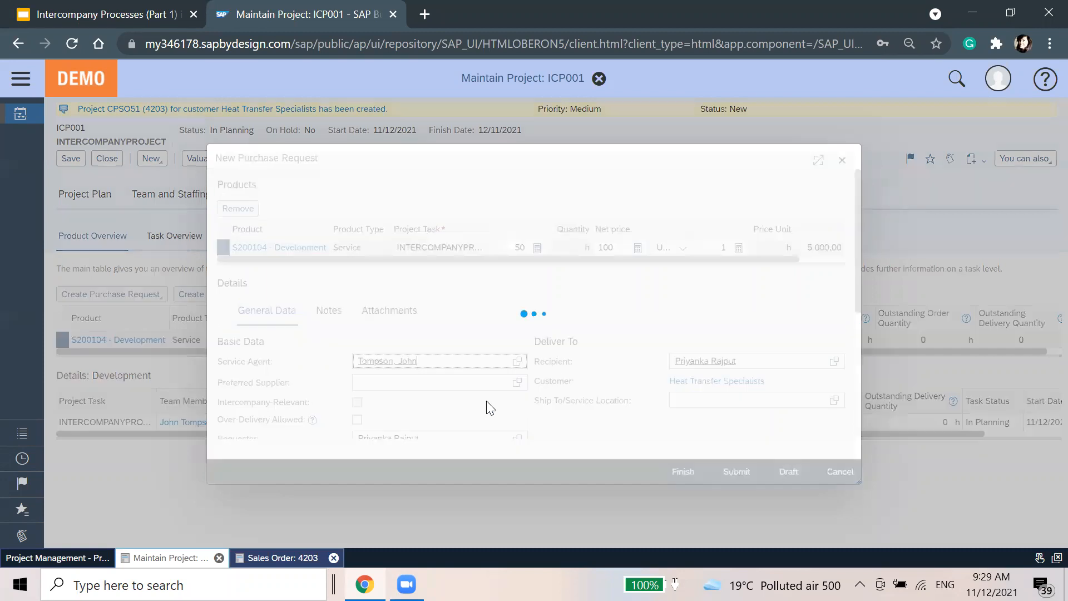
Step: Review the purchase request's intercompany and delivery data, submit the request, and save the project
scroll(479, 358, "down", 3)
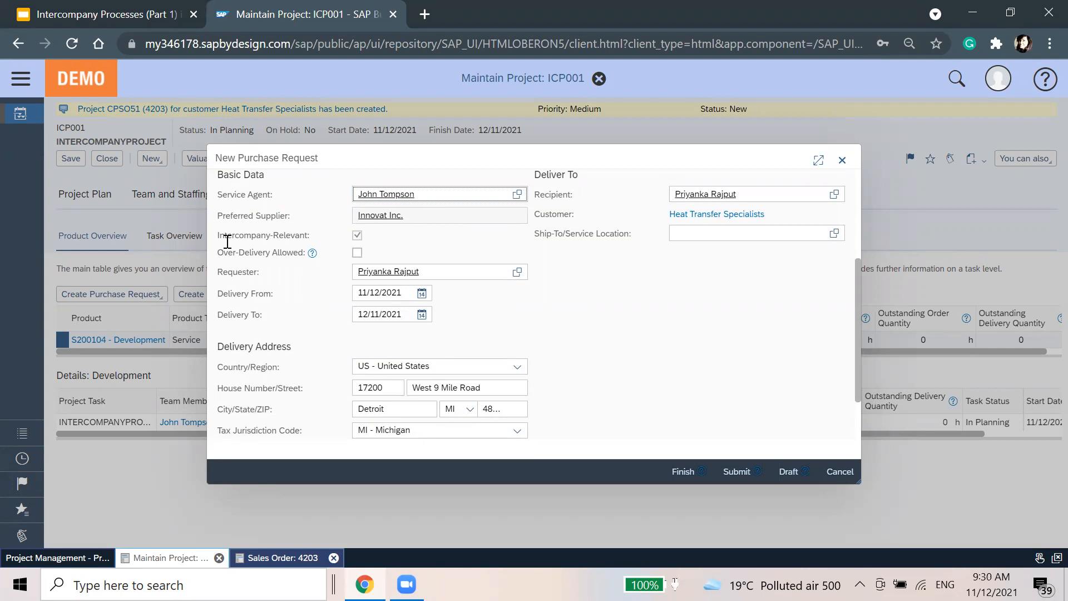
double_click(290, 235)
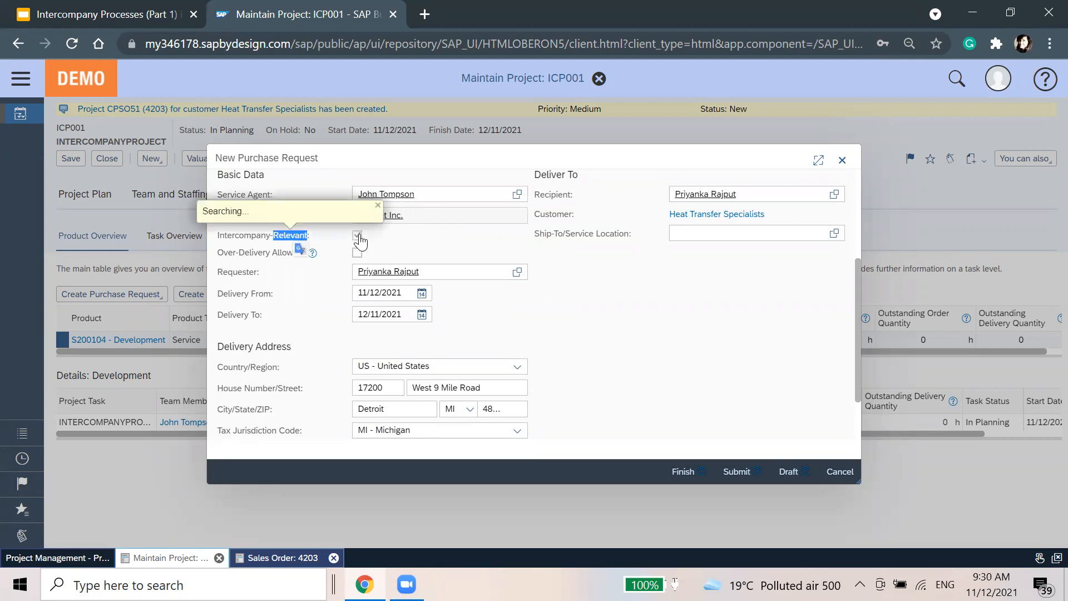
left_click(391, 245)
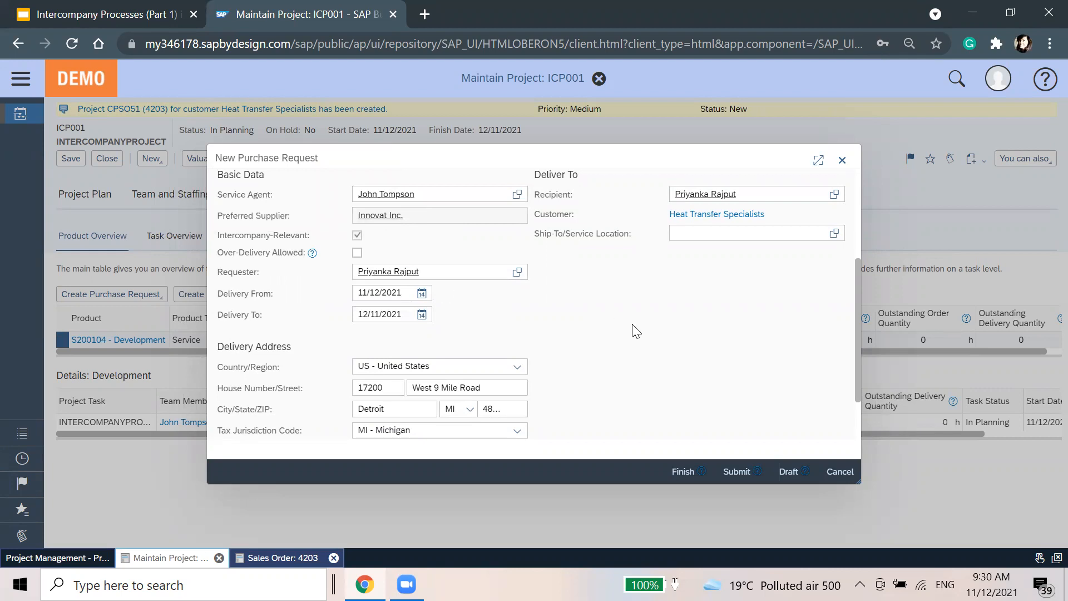
scroll(626, 370, "down", 2)
scroll(625, 371, "up", 5)
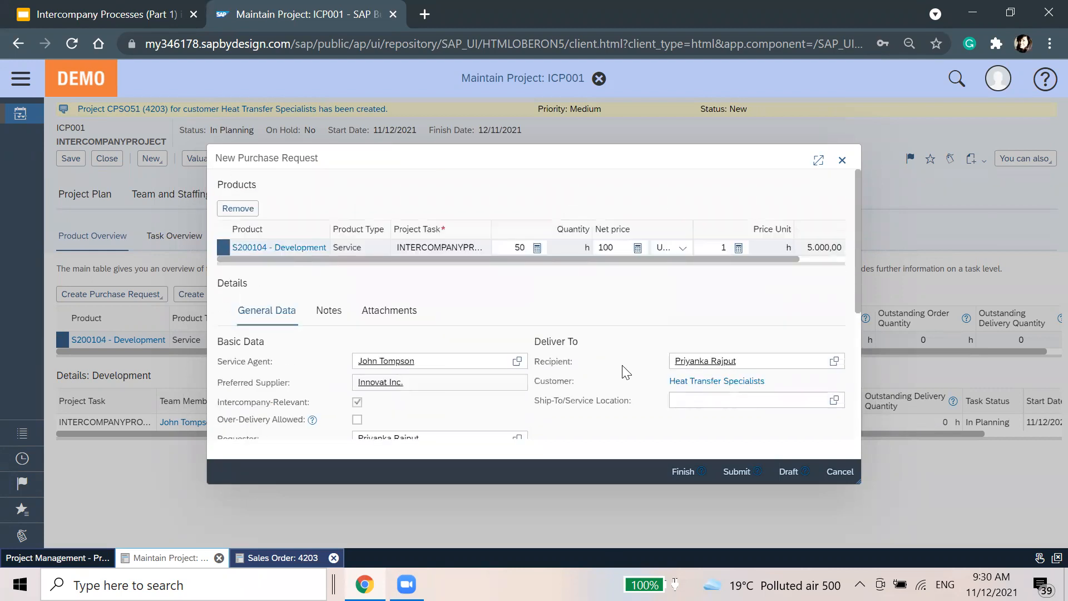
mouse_move(668, 259)
left_mouse_down()
mouse_move(792, 257)
mouse_move(656, 262)
left_mouse_up()
left_click(741, 472)
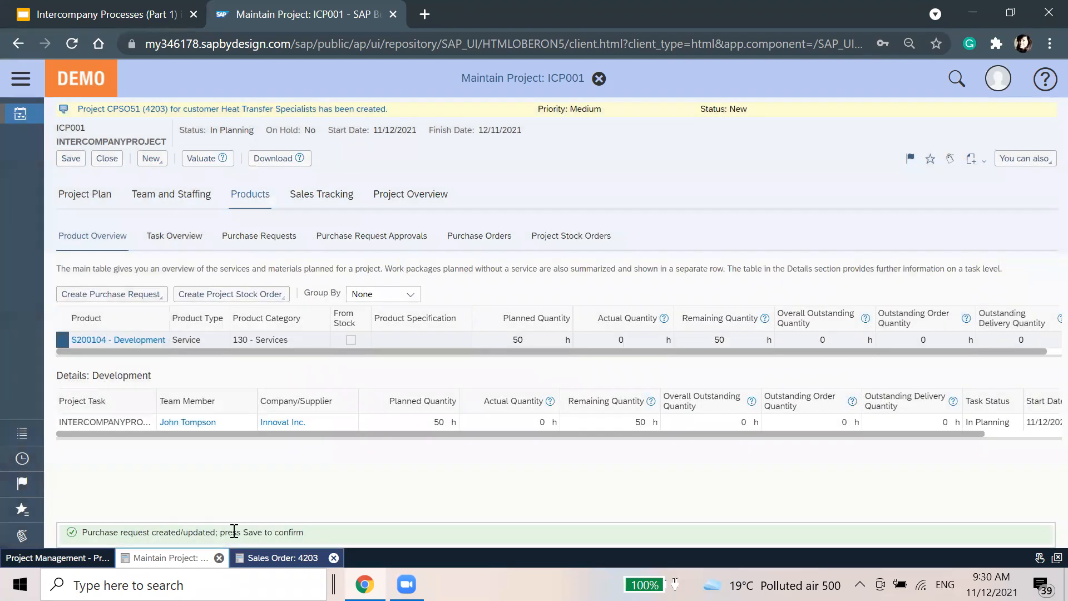
left_click(71, 158)
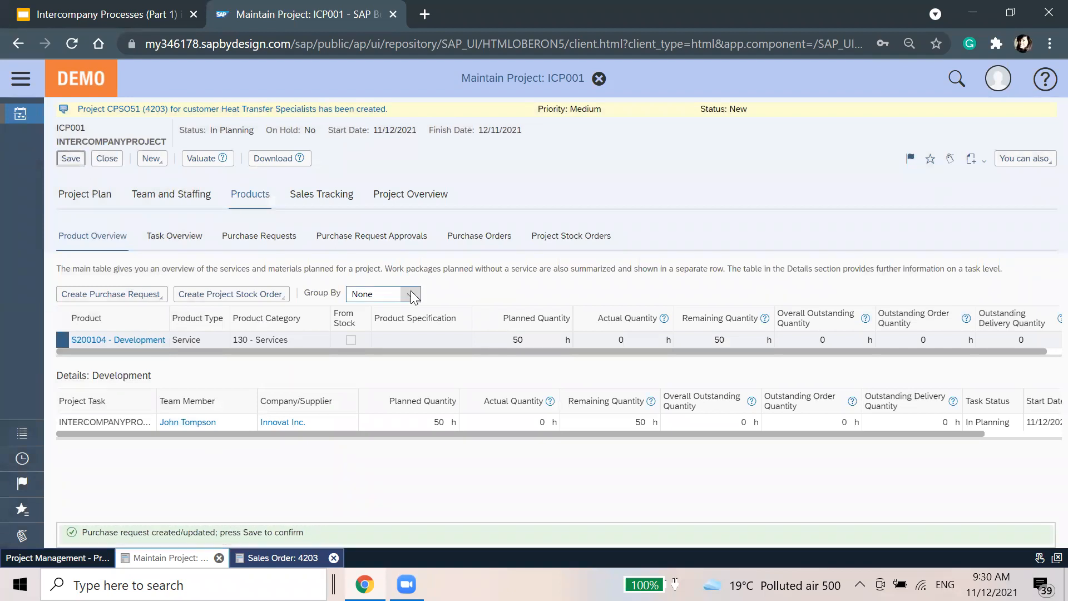
Step: Examine the project's purchase request item, including its basic data and document flow
left_click(290, 236)
scroll(559, 424, "down", 1)
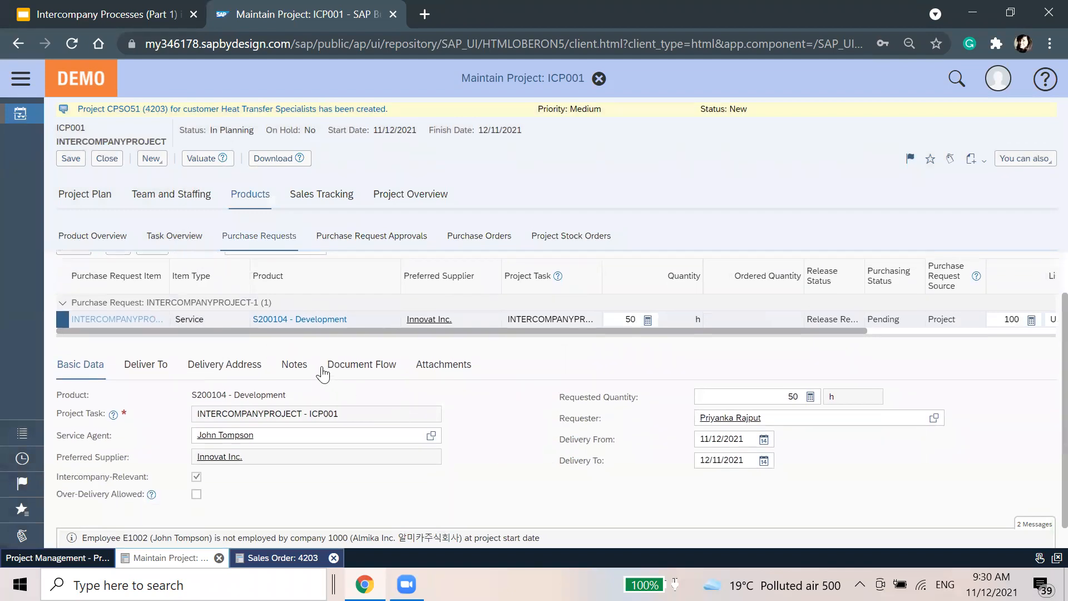
left_click(352, 365)
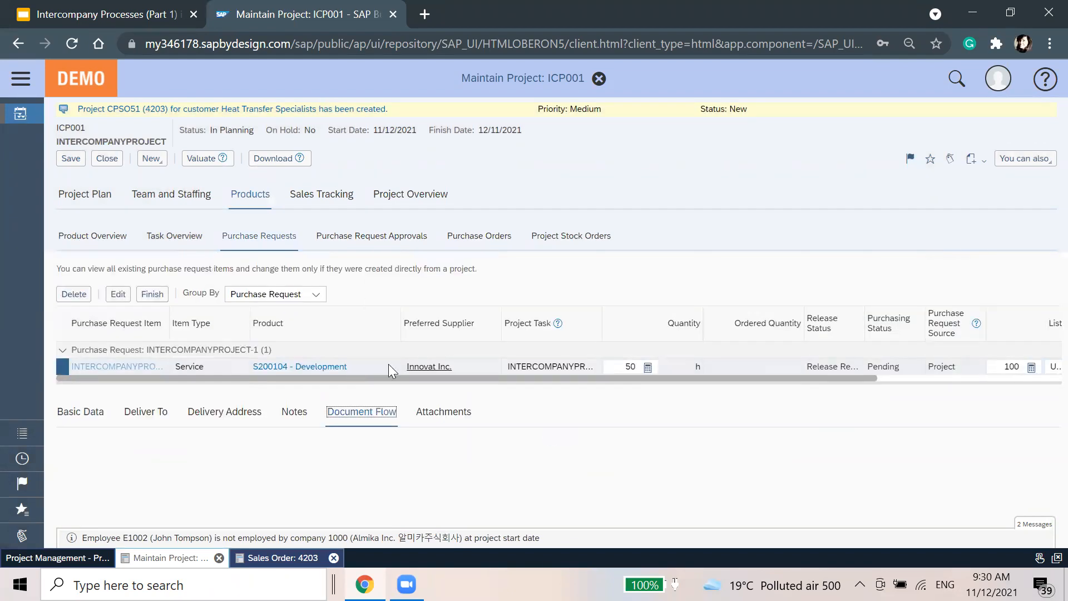
scroll(547, 422, "down", 3)
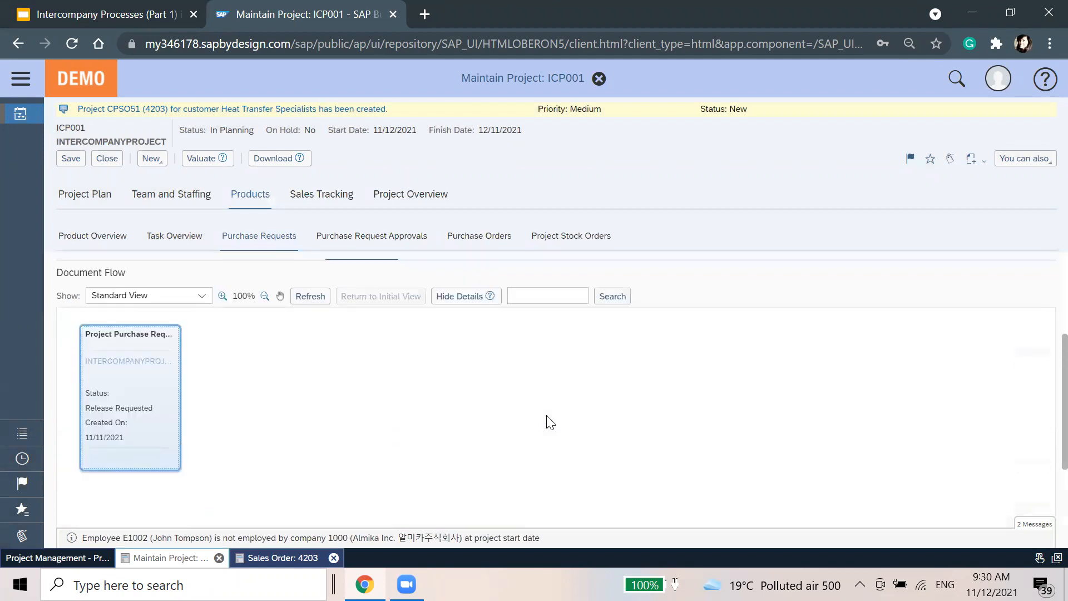
scroll(351, 421, "up", 2)
Step: Check the project's purchase request approvals and copy the ID of purchase request INTERCOMPANYPROJECT-1
left_click(397, 236)
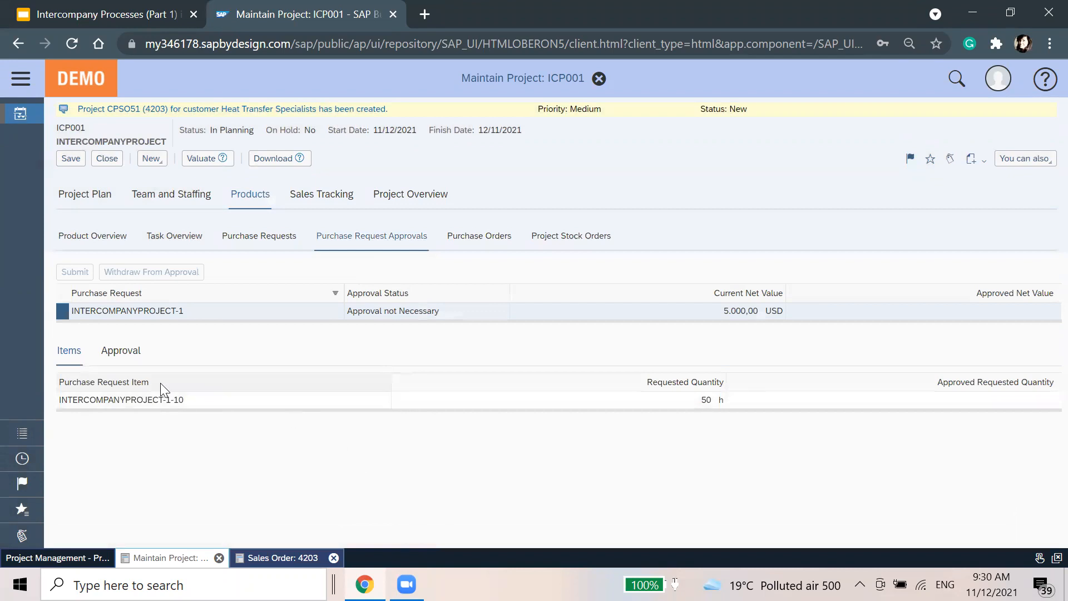
left_click(161, 399)
left_click(110, 309)
left_click(165, 436)
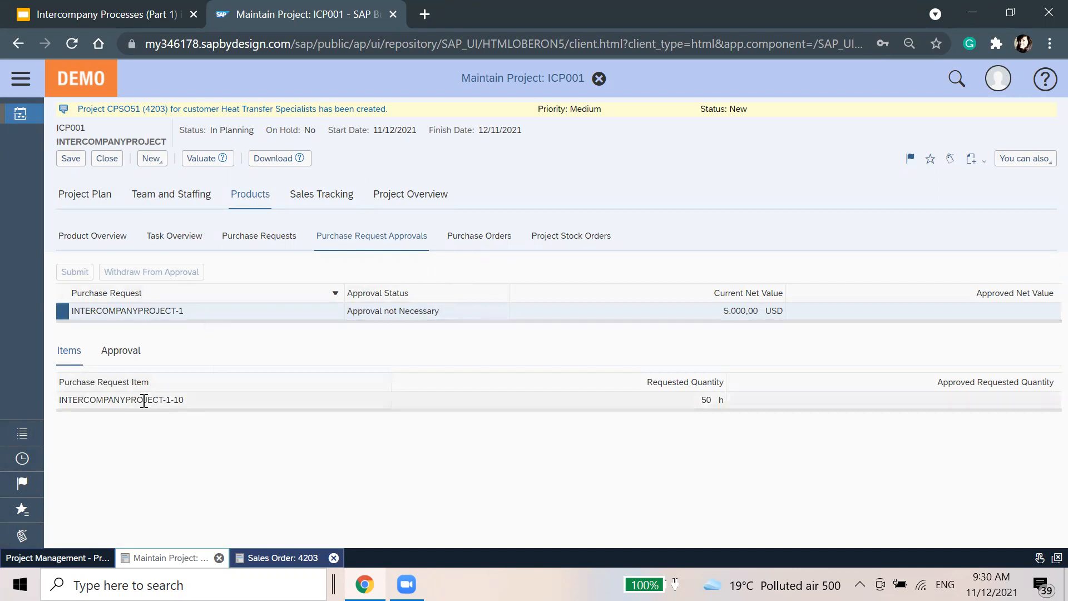
left_click_drag(187, 311, 76, 309)
key("ctrl+c")
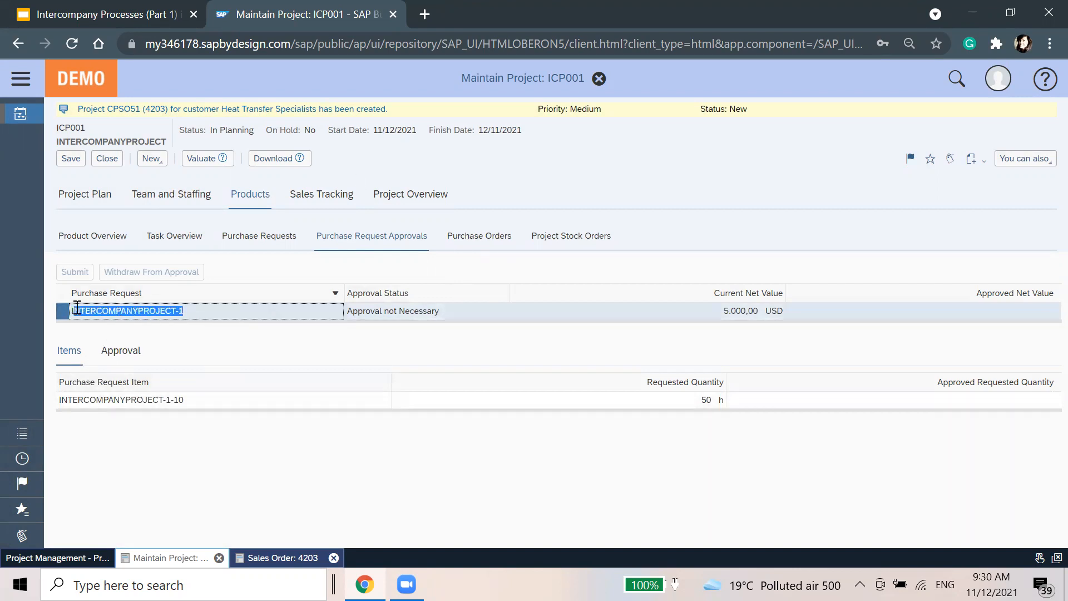
Step: Find the navigation entry for "business task" and open the Business Task Management view
left_click(25, 75)
left_click(146, 507)
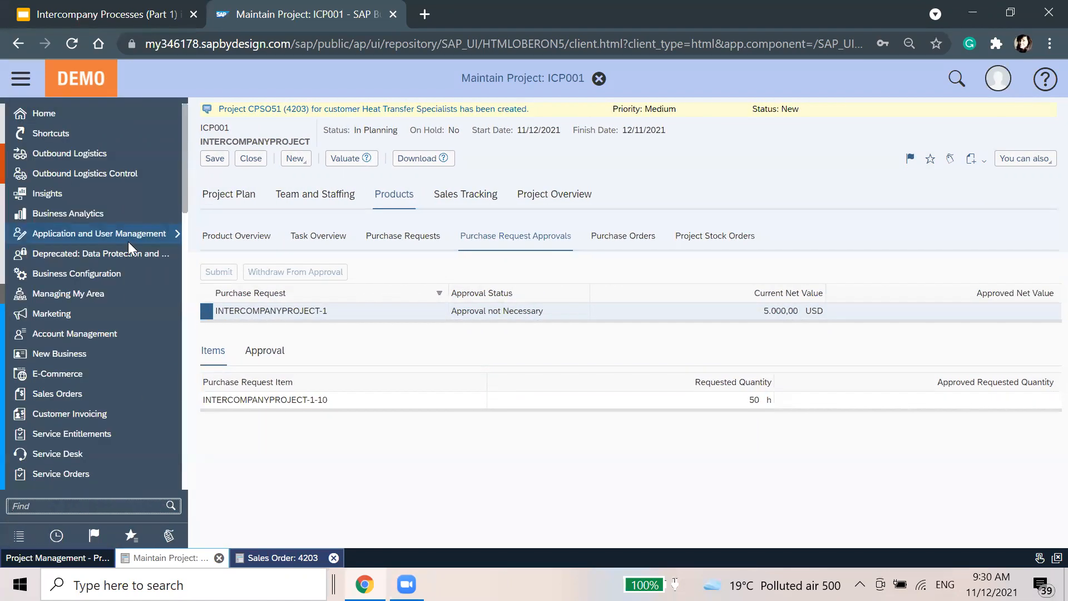
left_click(103, 505)
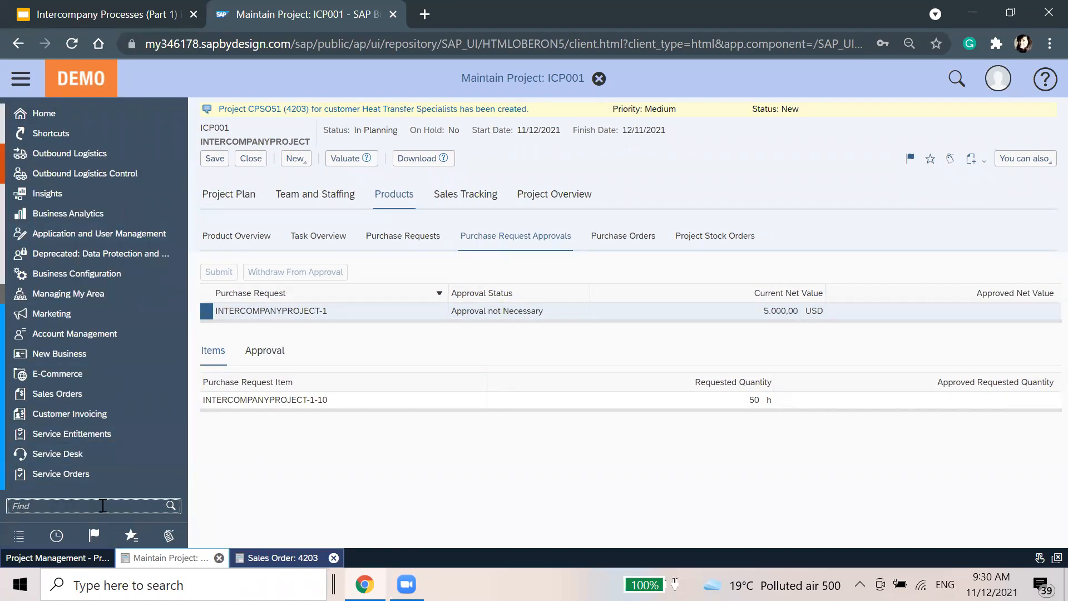
type("bu")
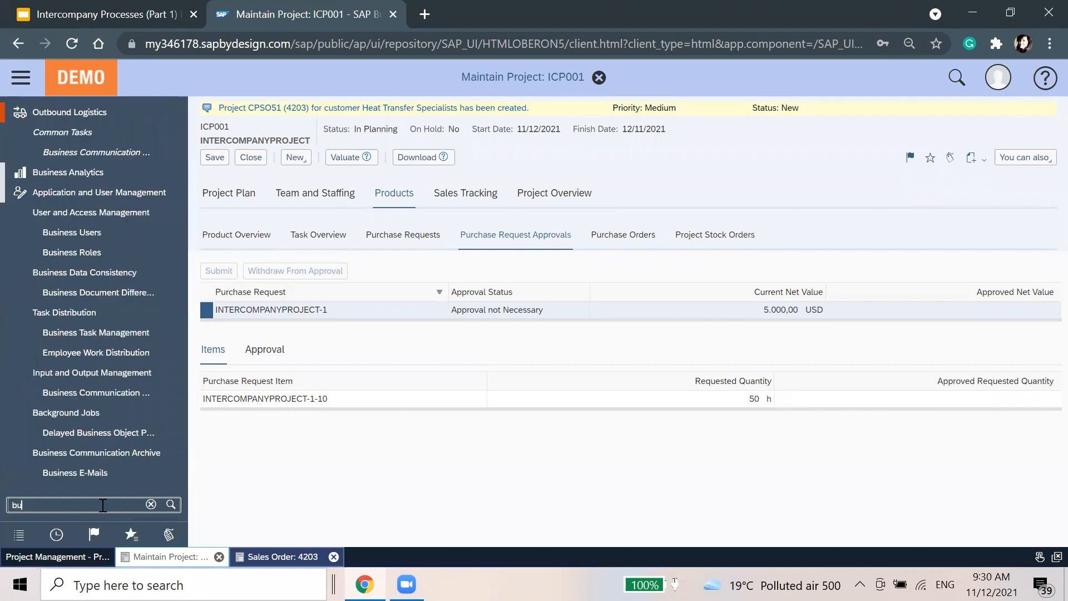
type("siness task")
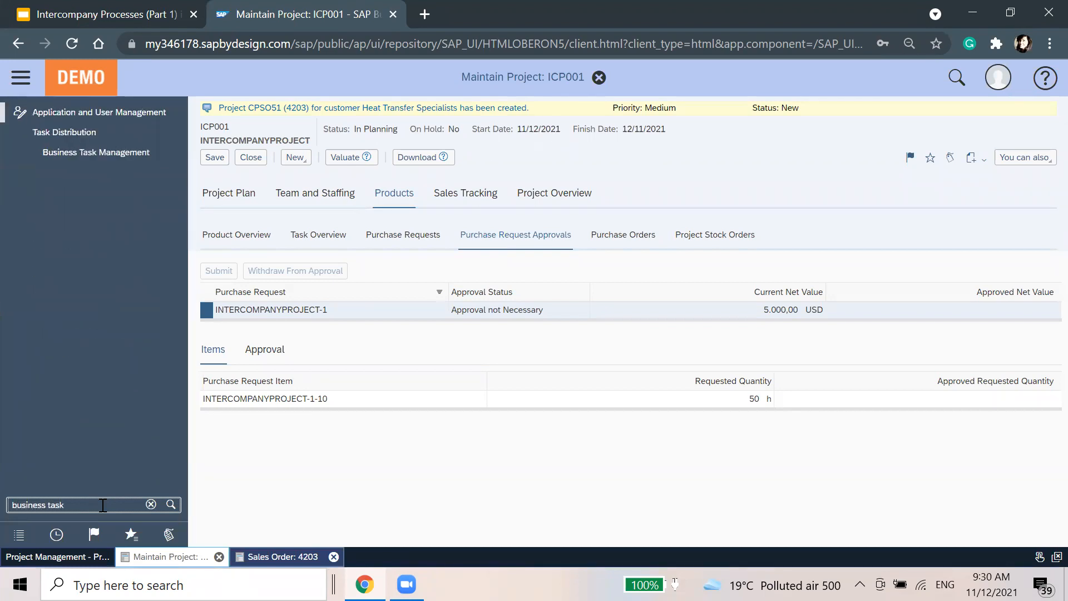
left_click(101, 151)
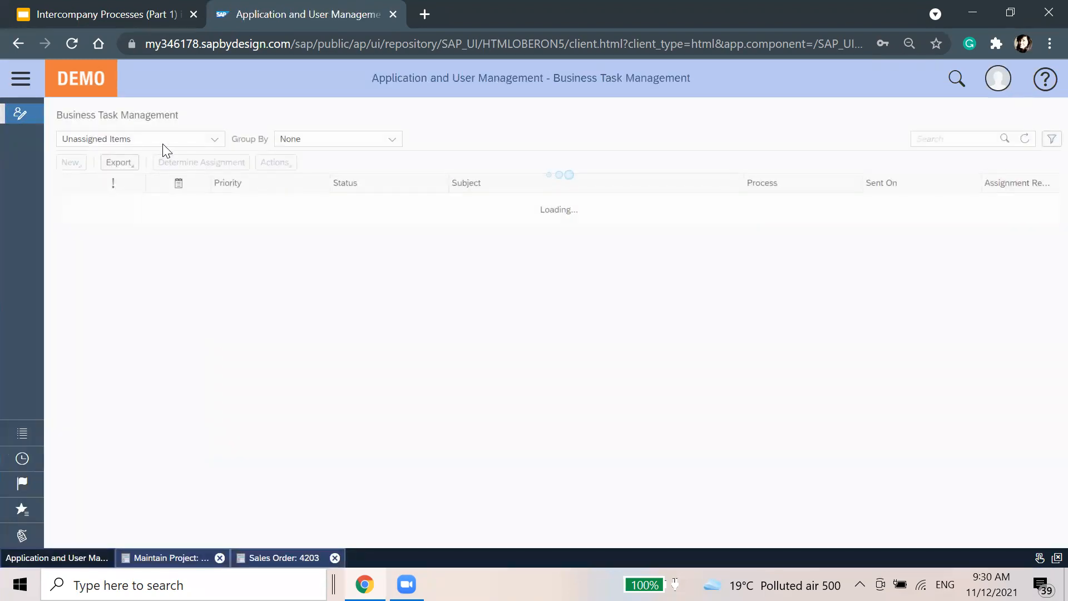
Step: Show all items in Business Task Management and search them for the copied purchase request ID and INTERCOMPANYPROJECT
left_click(166, 174)
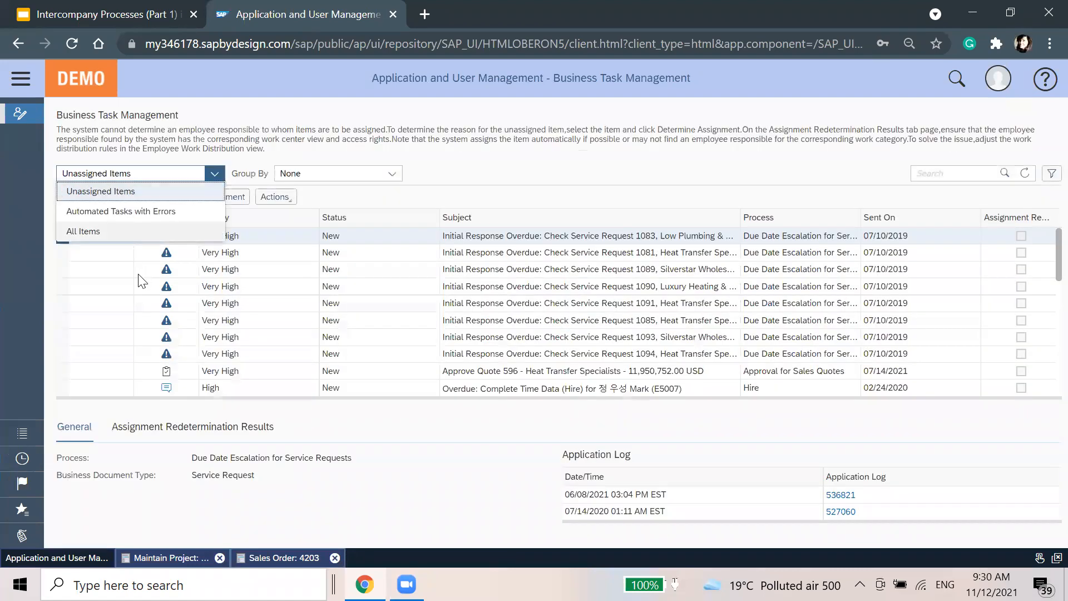
left_click(135, 235)
left_click(934, 173)
key("ctrl+v")
key("Return")
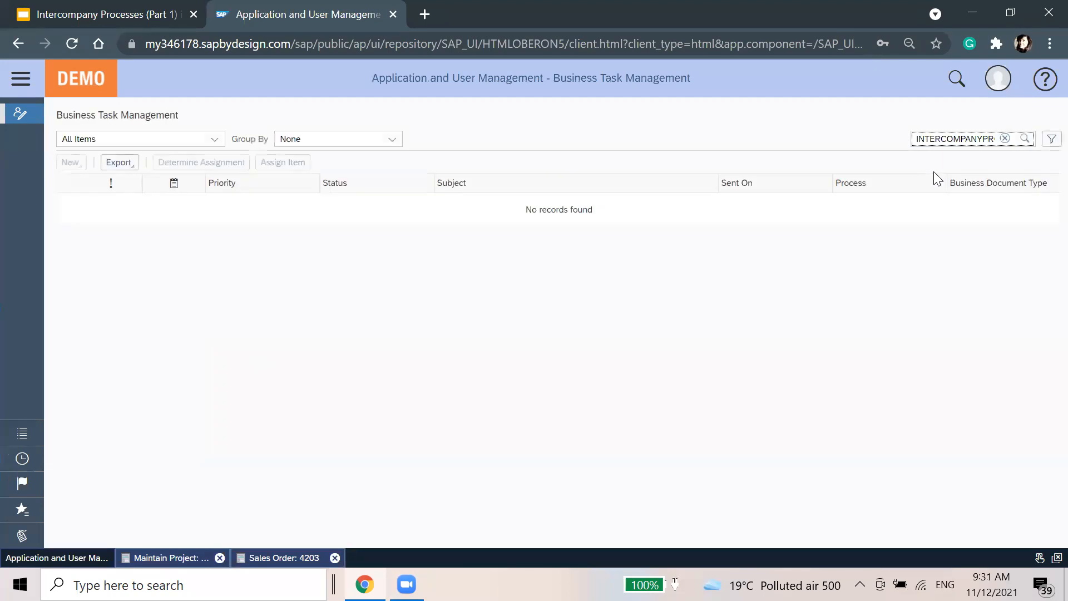
type("OJECT")
key("Return")
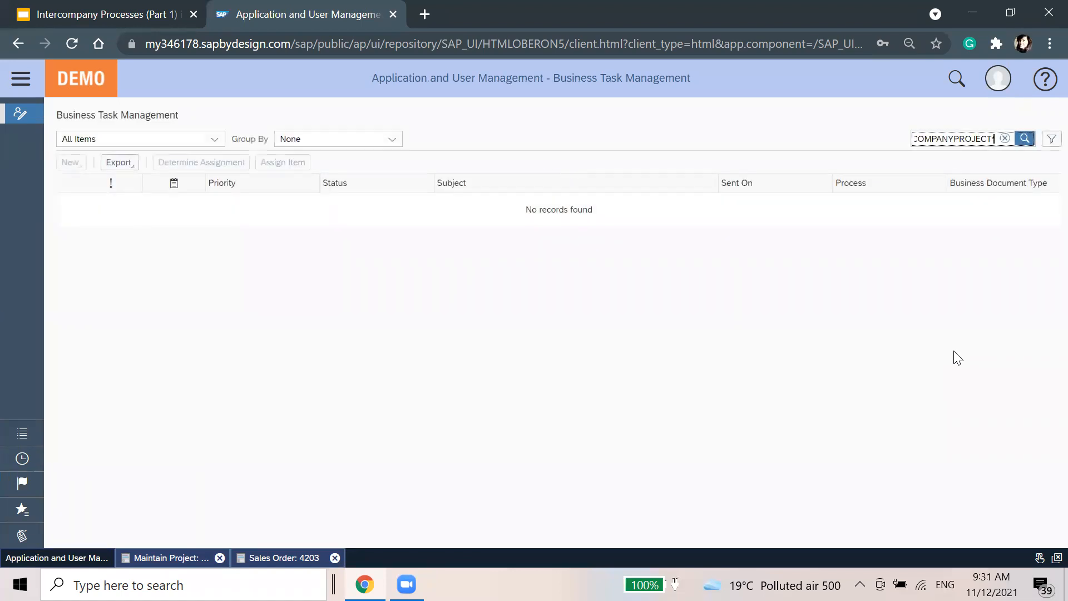
key("BackSpace")
Step: Check project ICP001's purchase orders and purchase request approvals, and return to Business Task Management
left_click(283, 559)
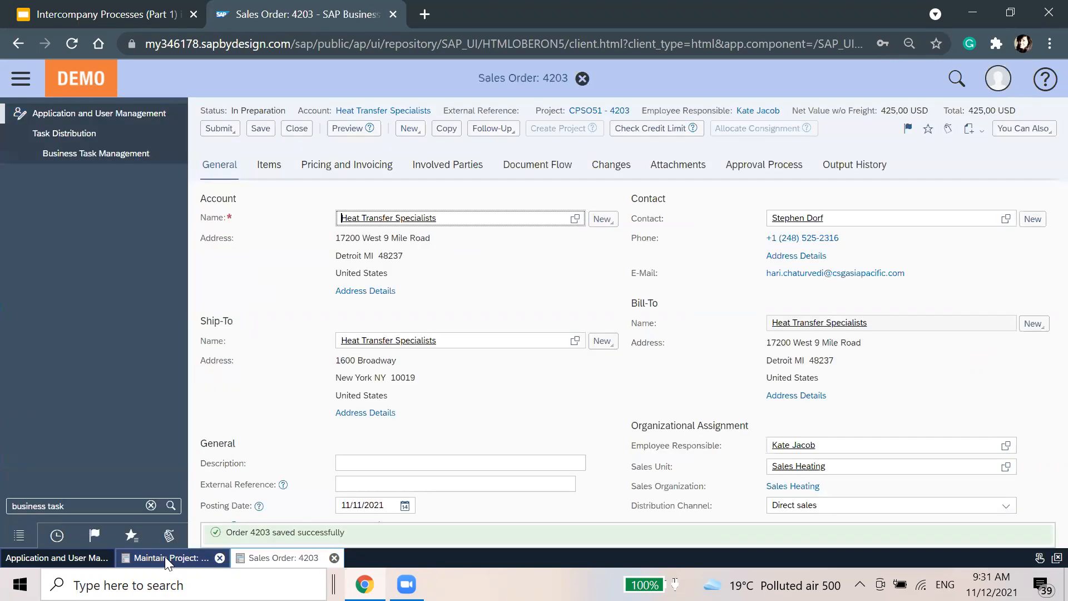
left_click(164, 557)
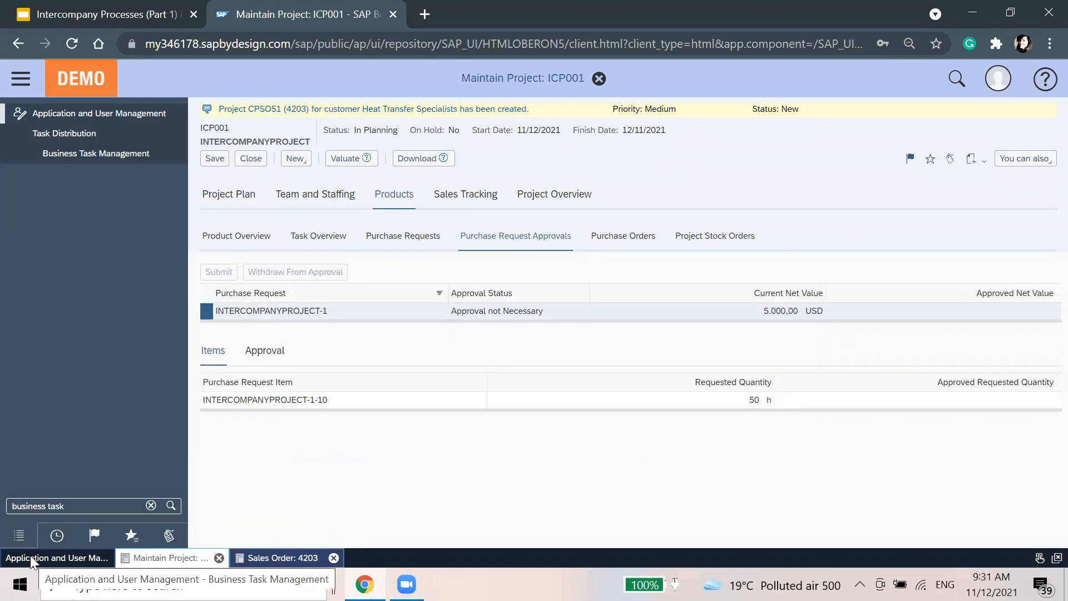
left_click(21, 78)
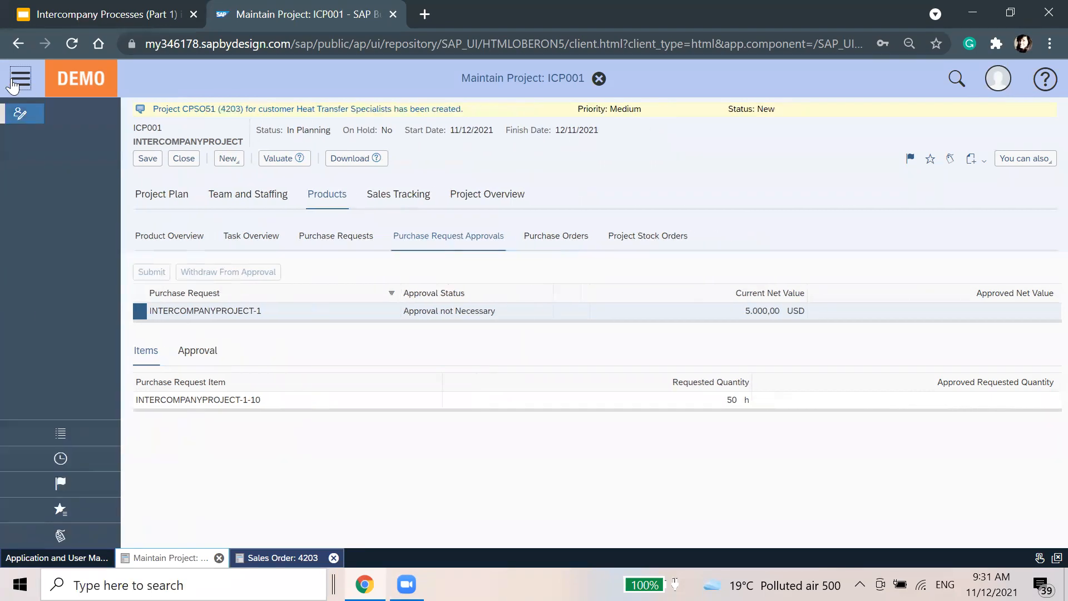
left_click(467, 237)
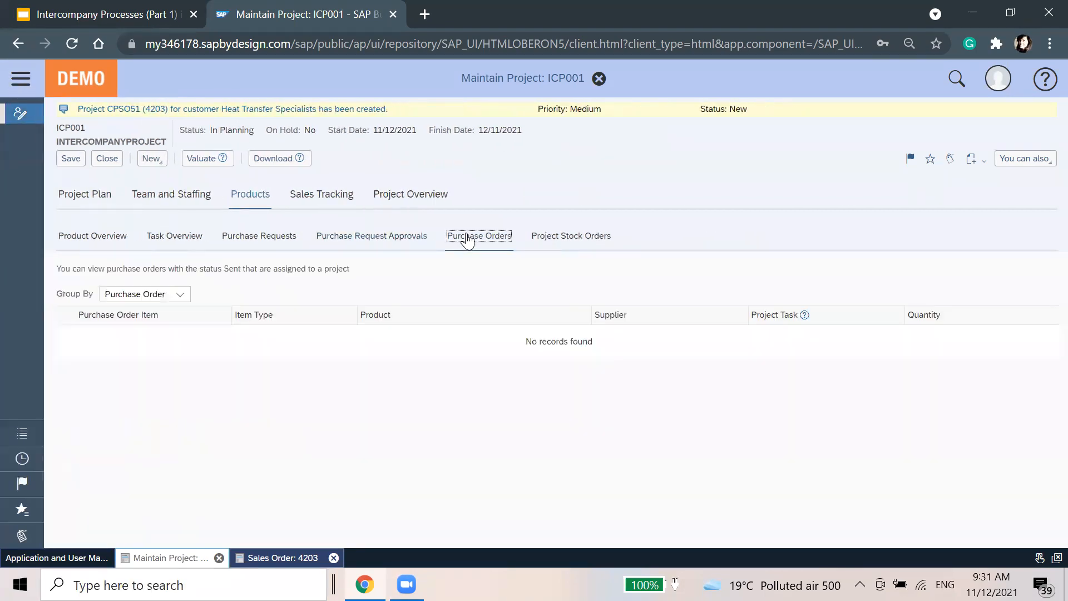
left_click(400, 245)
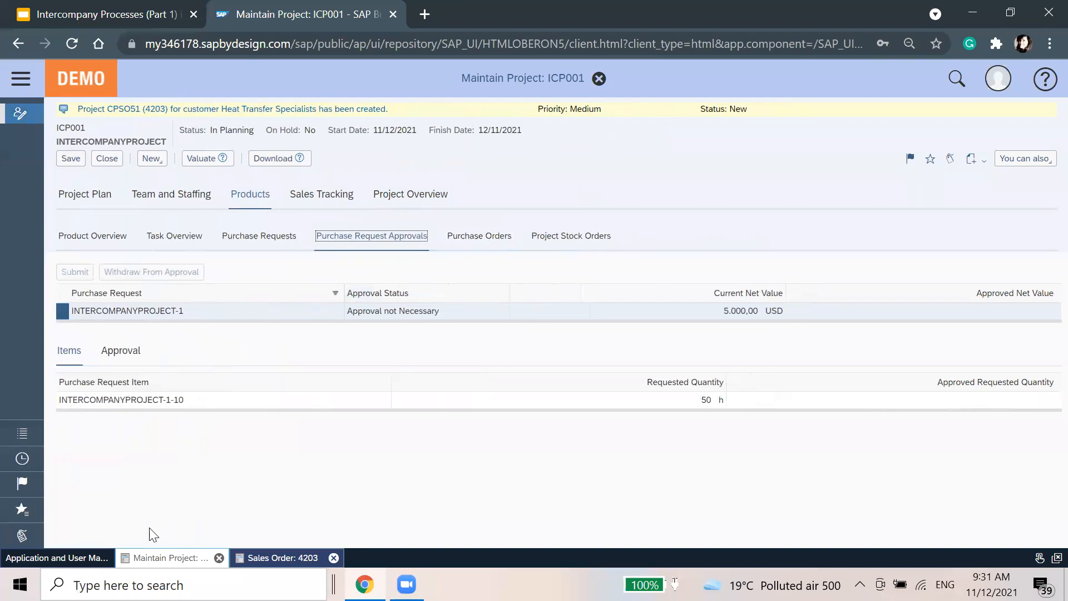
left_click(45, 560)
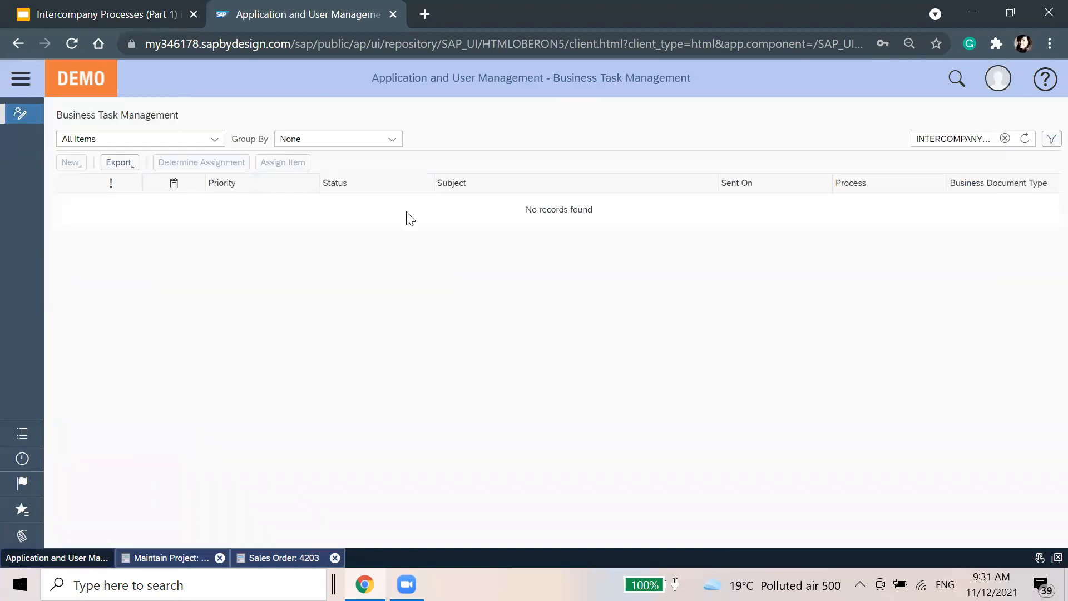
Step: Search all business tasks for "intercompany*" and examine the matching project procurement task
left_click(940, 139)
type("I")
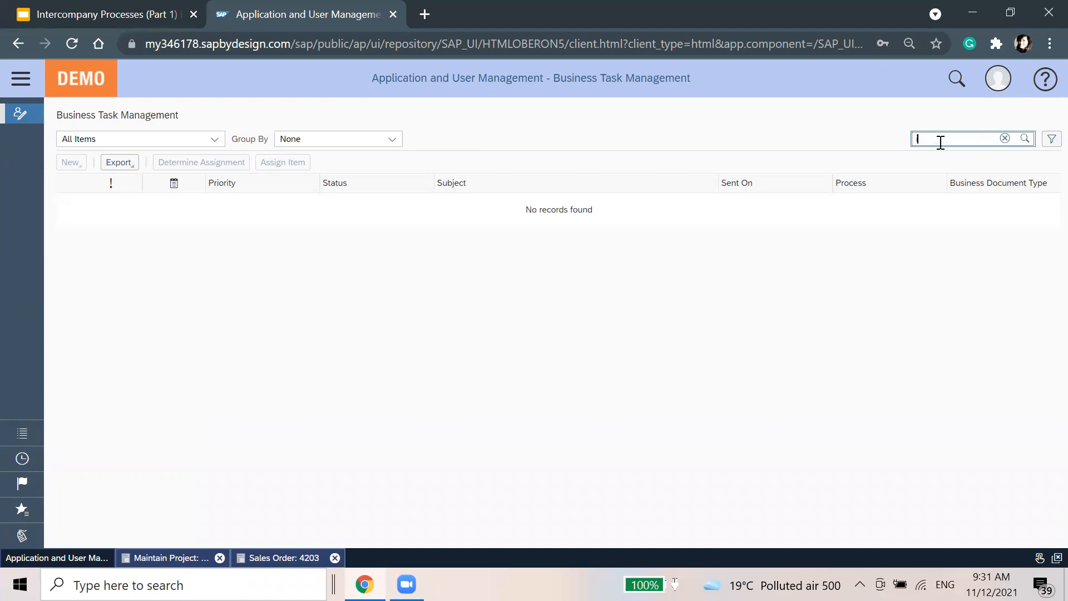
type("nter*")
key("Return")
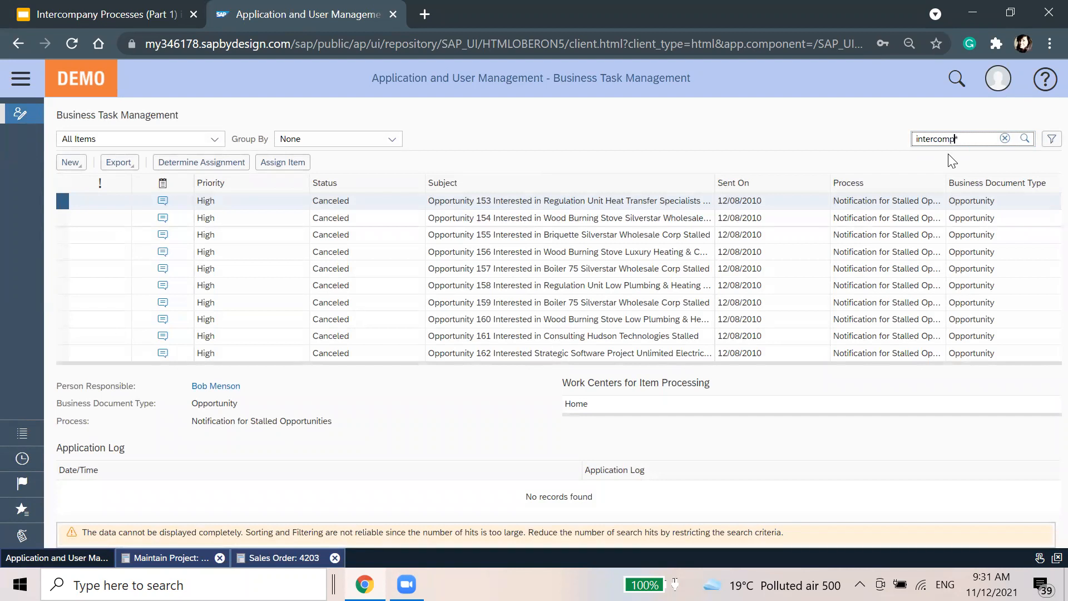
type("company")
key("Return")
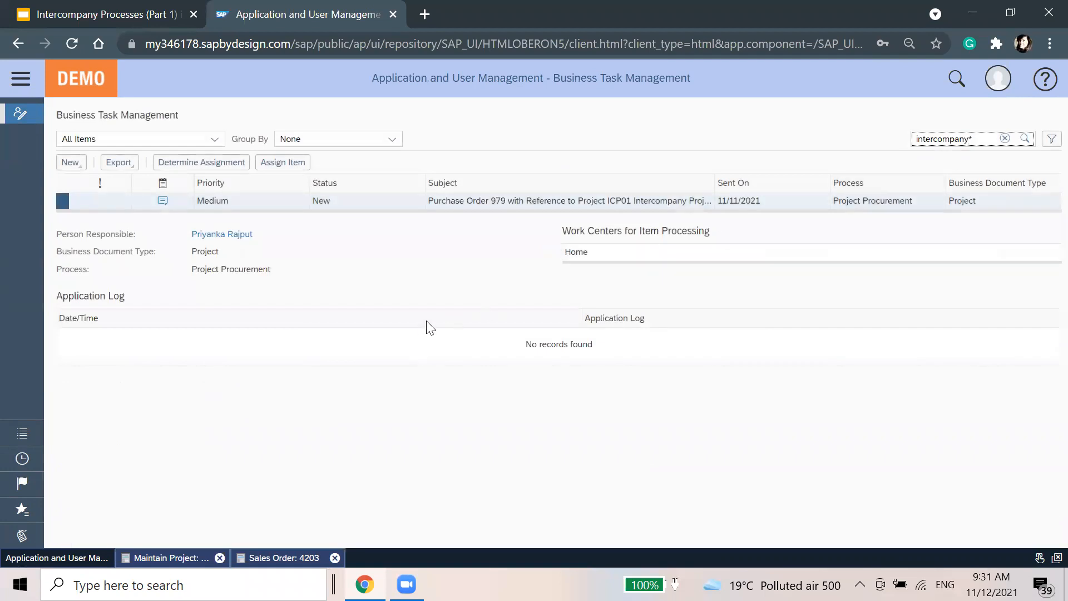
left_click(459, 263)
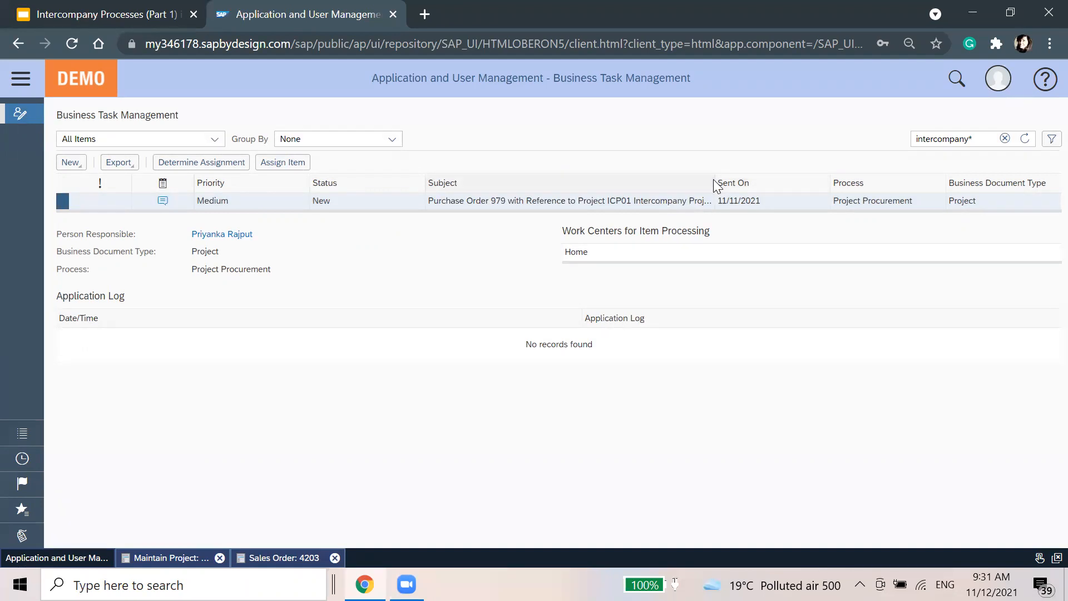
Step: Widen the task list's Subject column and examine the full subject of the matching procurement task
left_click_drag(714, 182, 851, 183)
left_click(360, 201)
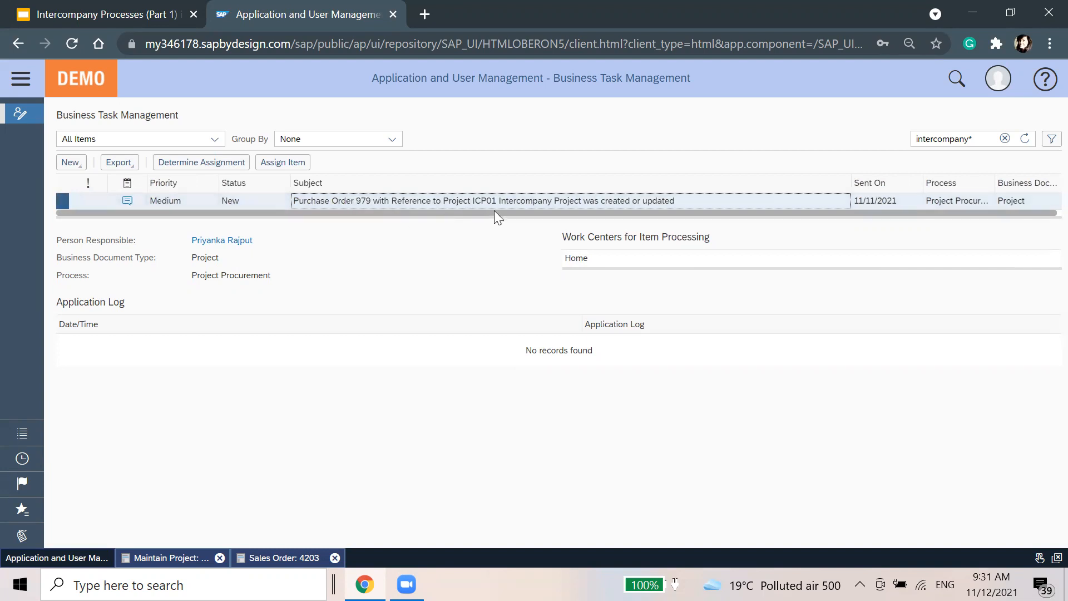
left_click(498, 241)
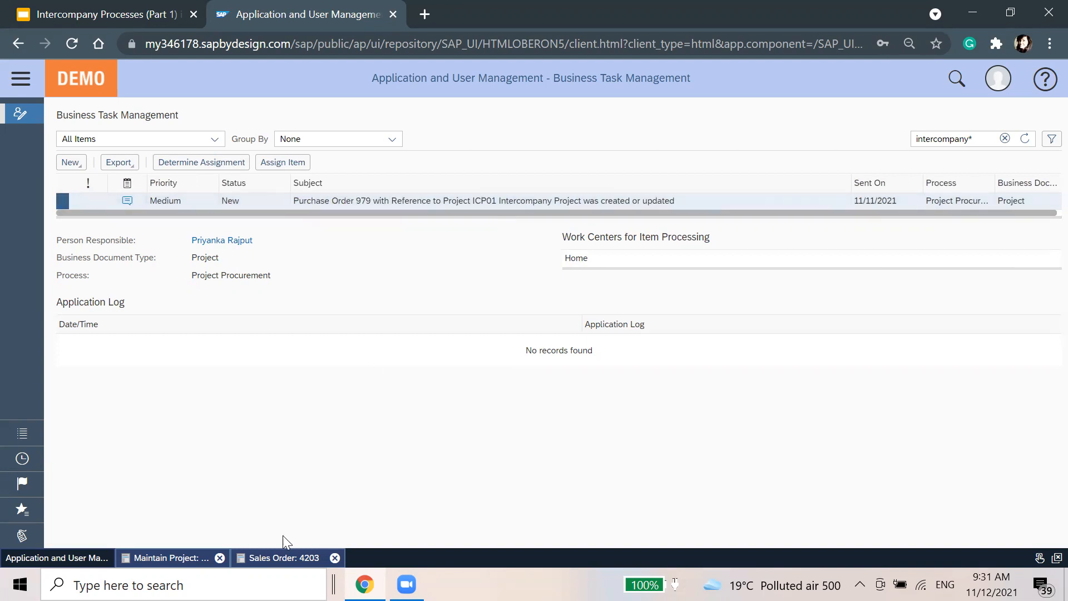
Step: Review the item and approval details of the purchase request under project ICP001's purchase request approvals
left_click(142, 562)
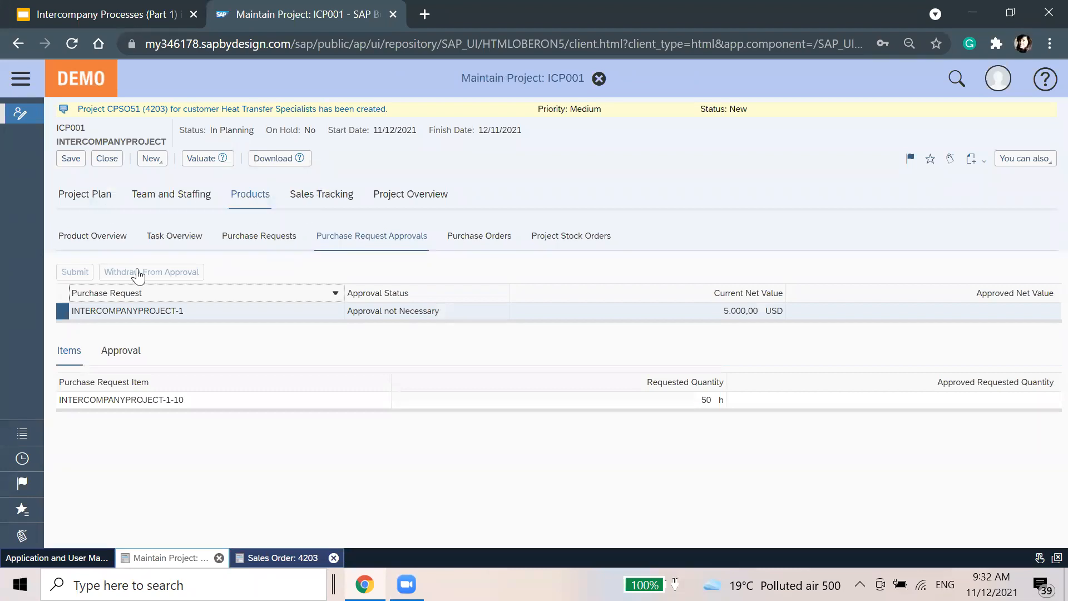
left_click(152, 399)
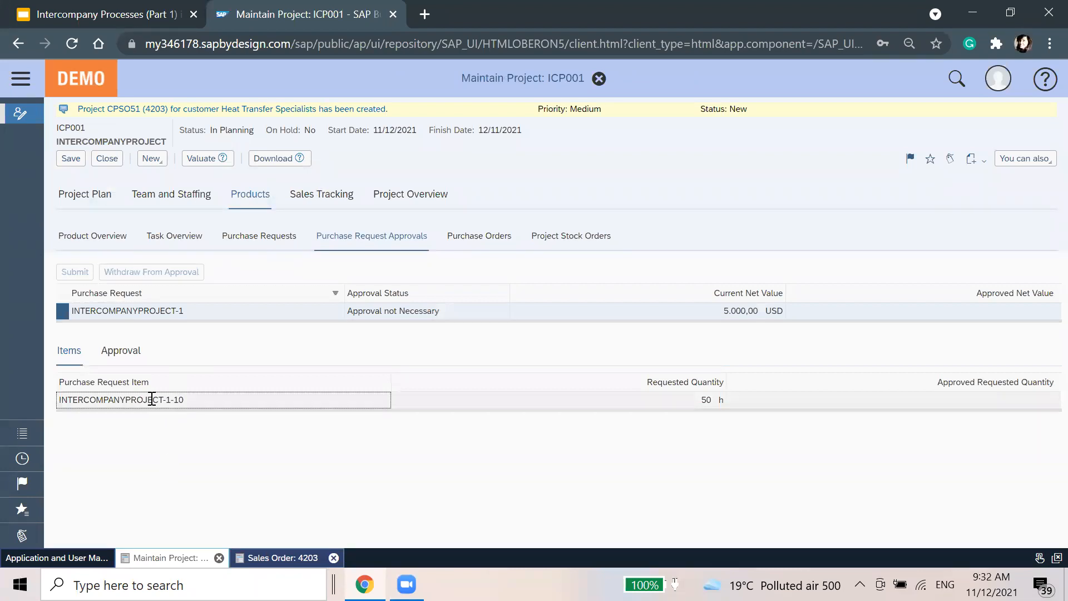
left_click(122, 351)
left_click(75, 422)
left_click(64, 358)
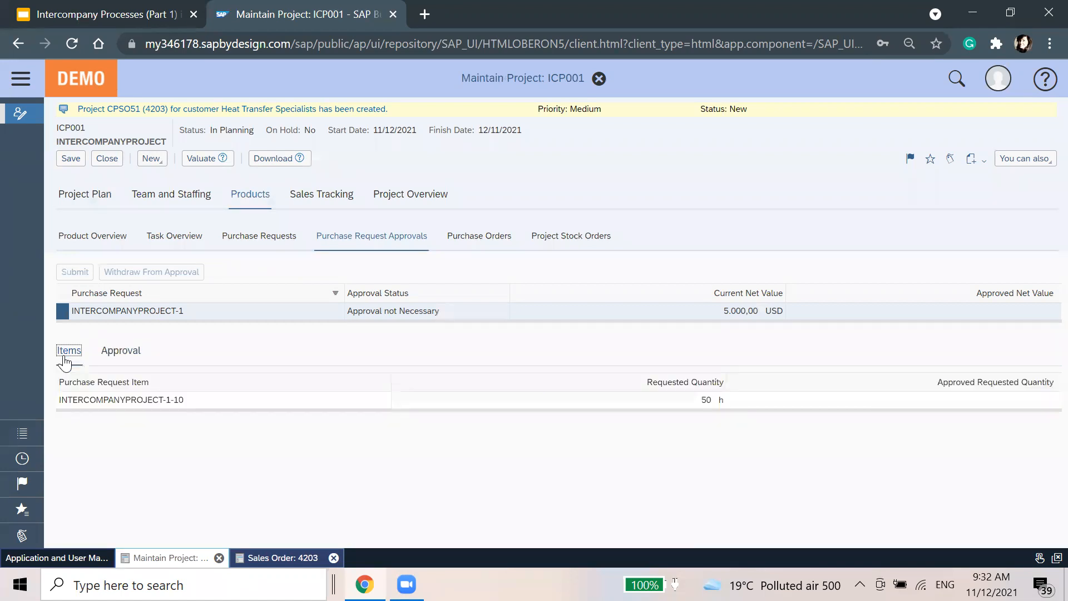
Step: Refresh the document flow of project ICP001's purchase request item and examine it in Extended View
left_click(80, 236)
left_click(278, 240)
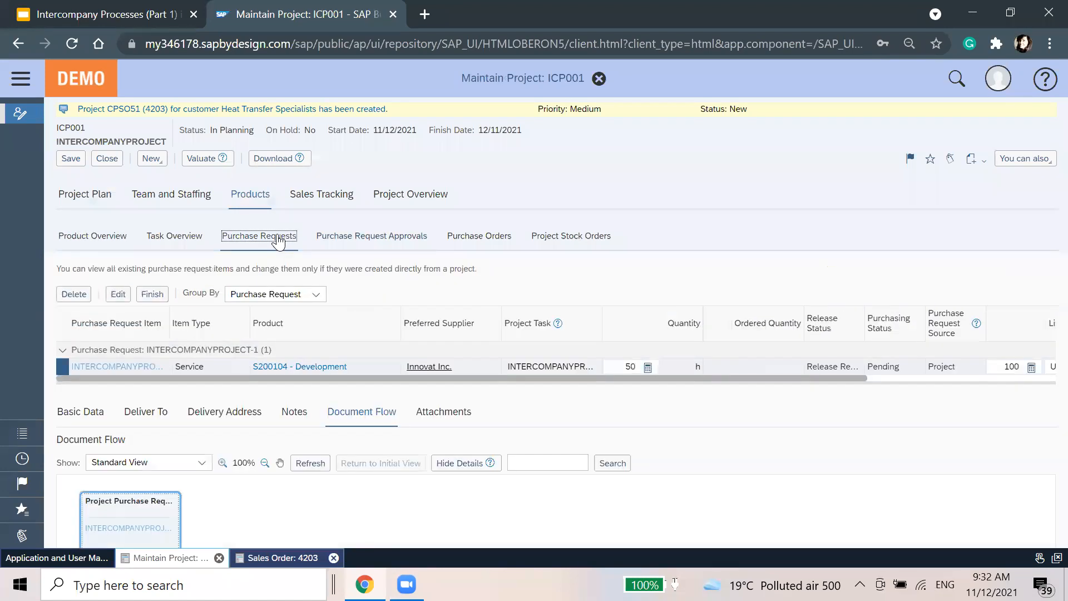
scroll(245, 442, "down", 3)
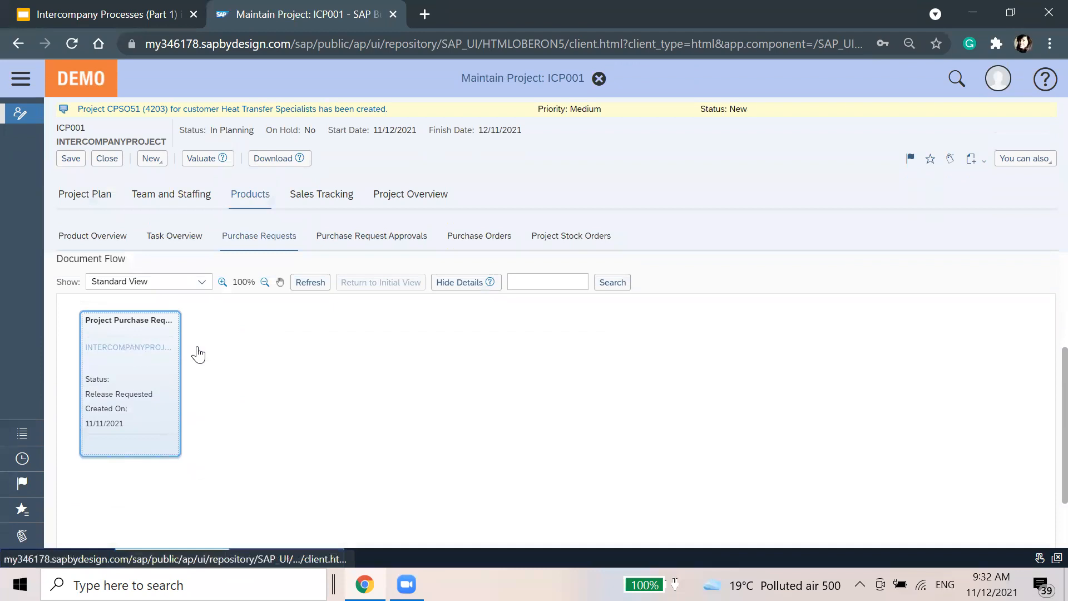
left_click(313, 284)
left_click(196, 282)
left_click(153, 322)
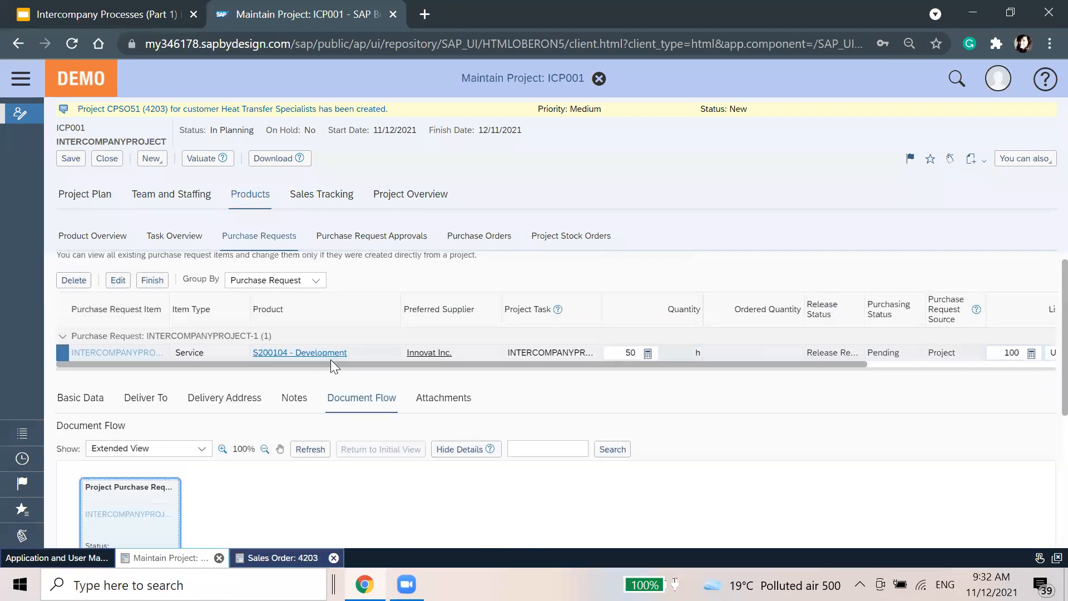
Step: Recheck the request and its item under project ICP001's purchase request approvals, and return to Business Task Management
left_click(342, 237)
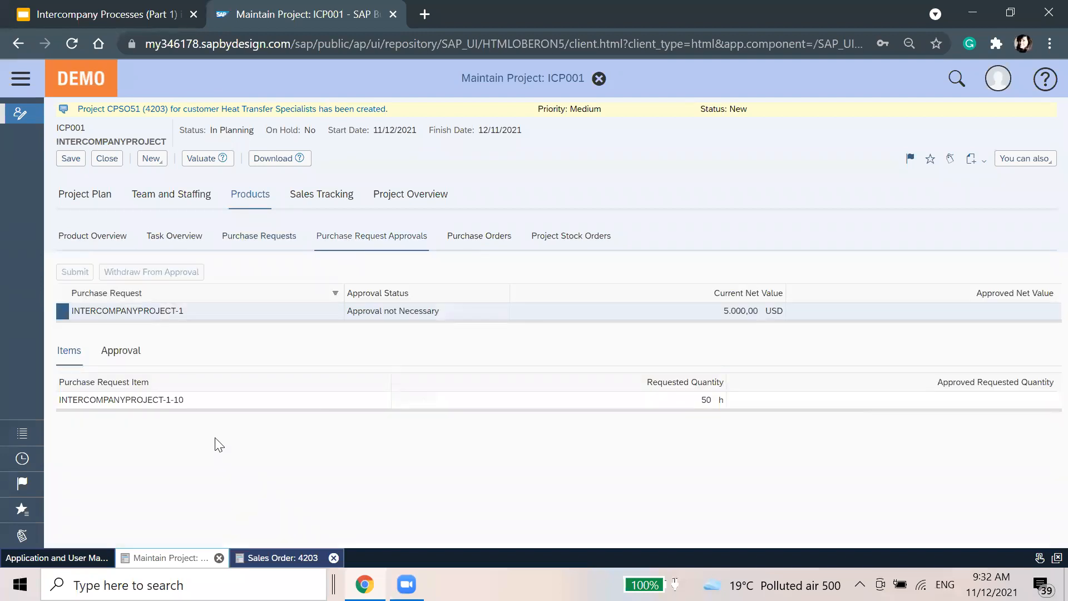
left_click(192, 399)
left_click(122, 309)
left_click(161, 399)
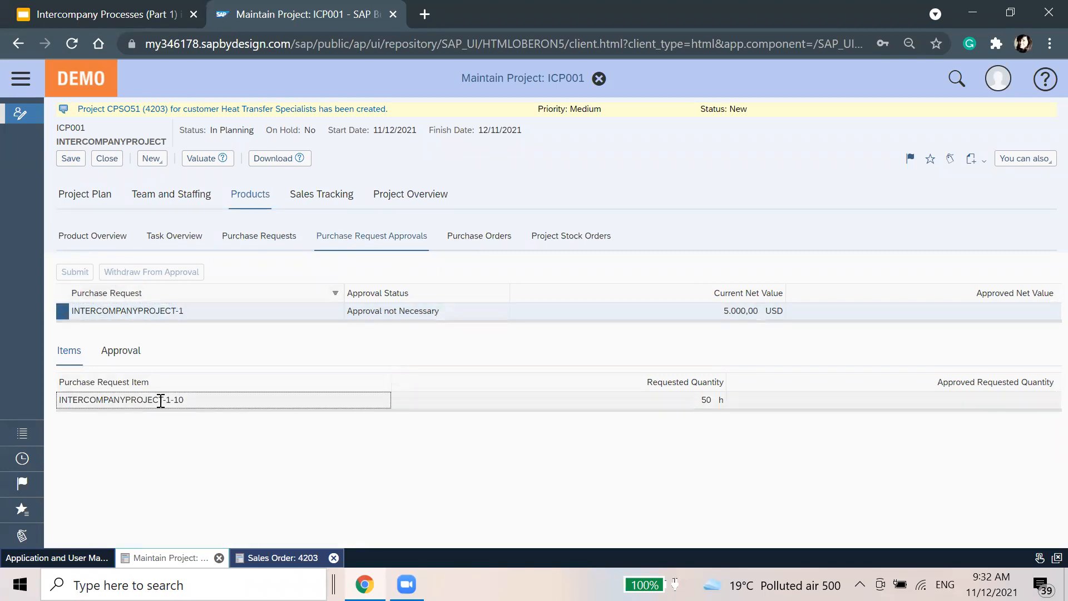
left_click(255, 558)
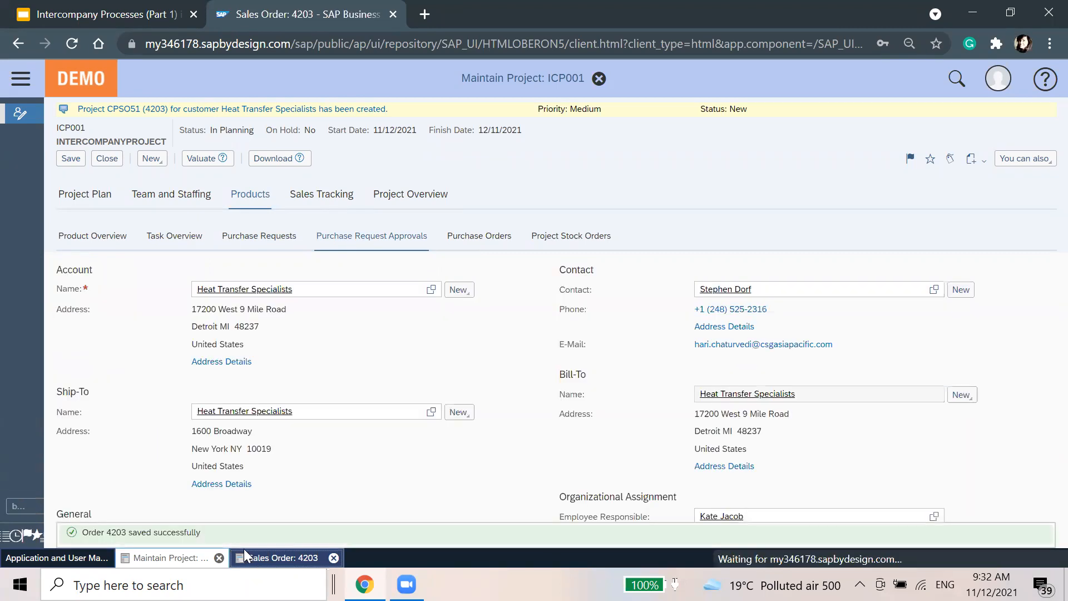
left_click(67, 559)
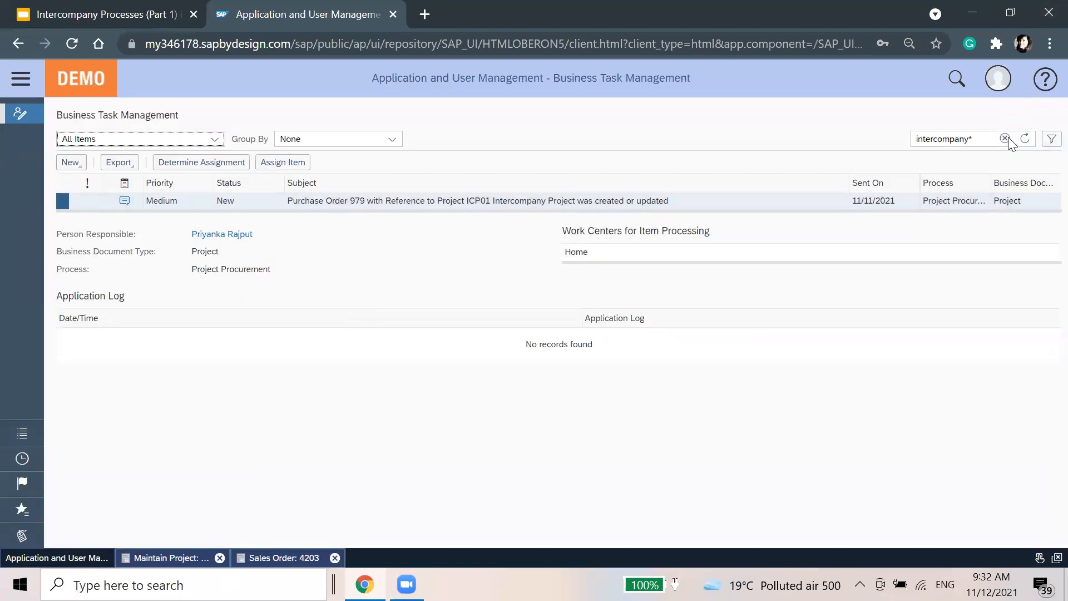
Step: Find the navigation entry for "purchase re" and open the Purchase Requests view
left_click(19, 79)
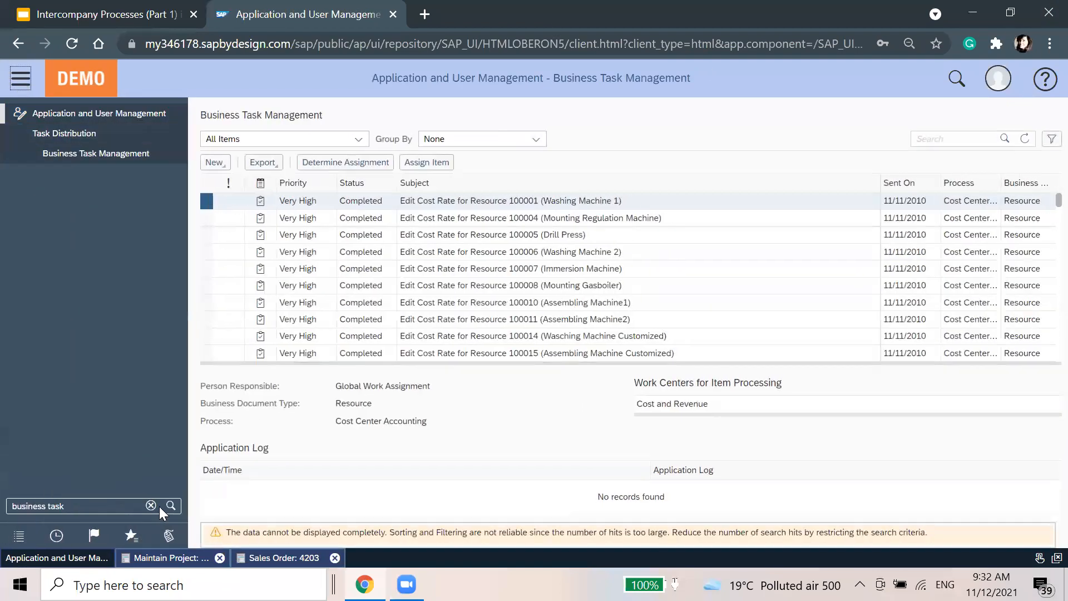
left_click(150, 504)
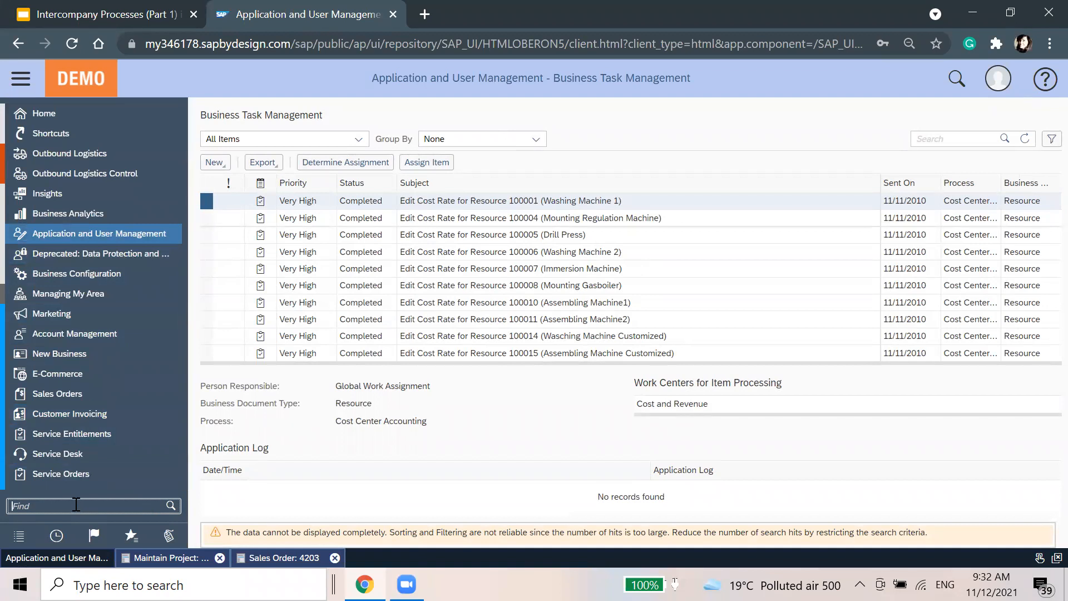
type("purcha")
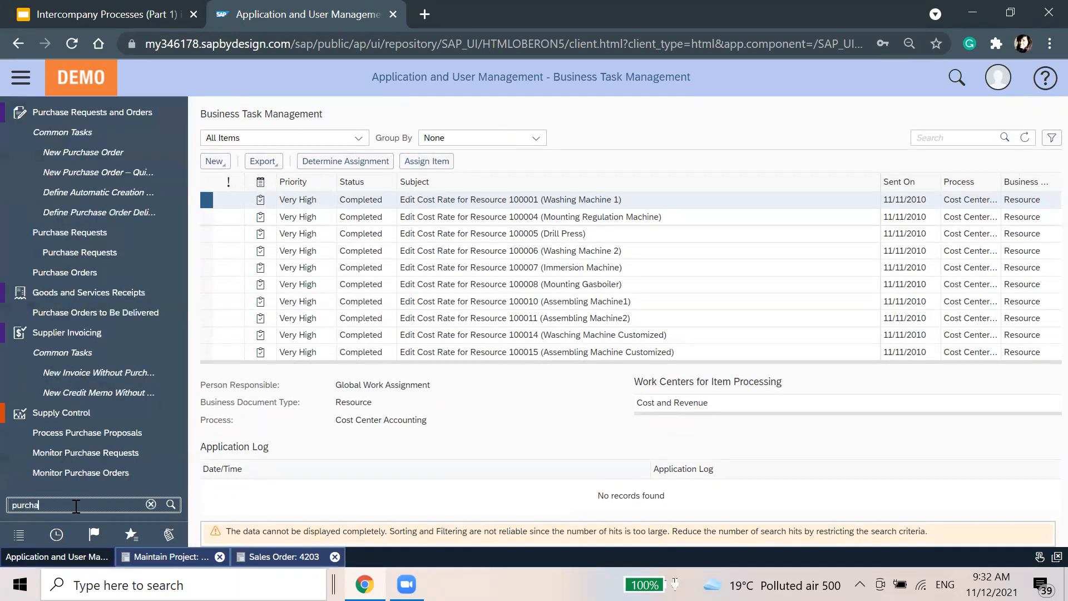
type("se re")
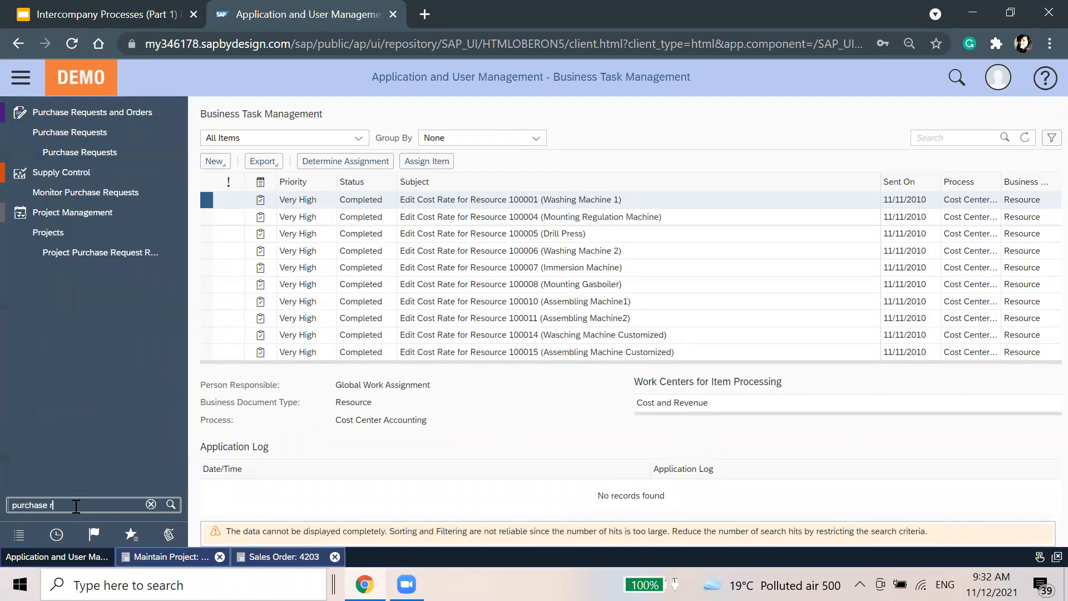
left_click(84, 152)
left_click(19, 78)
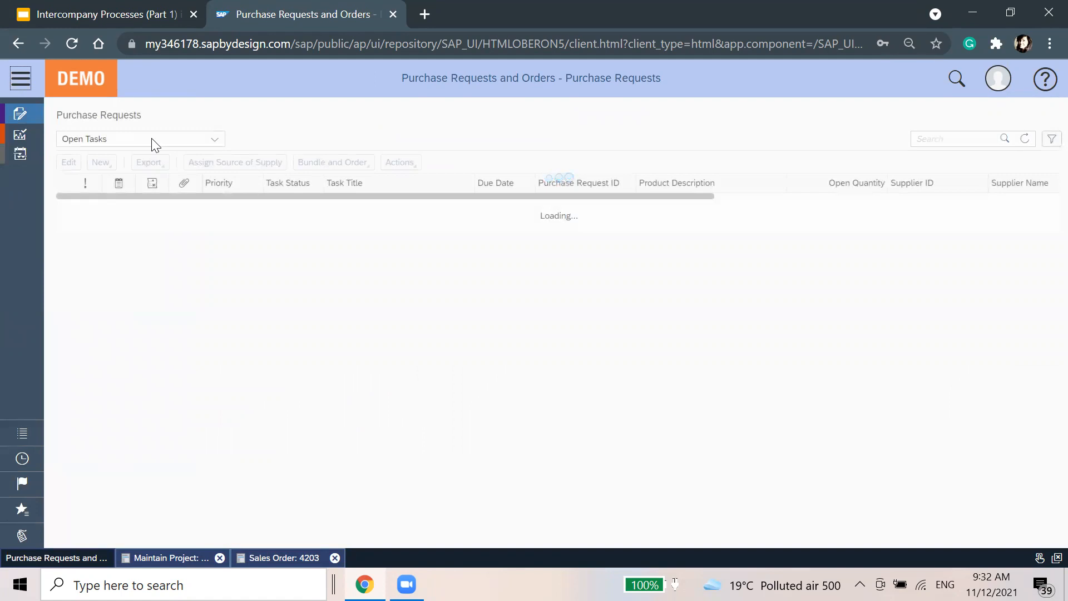
Step: List all purchase requests and examine the most recent ones for the supplier Innovat Inc
left_click(156, 143)
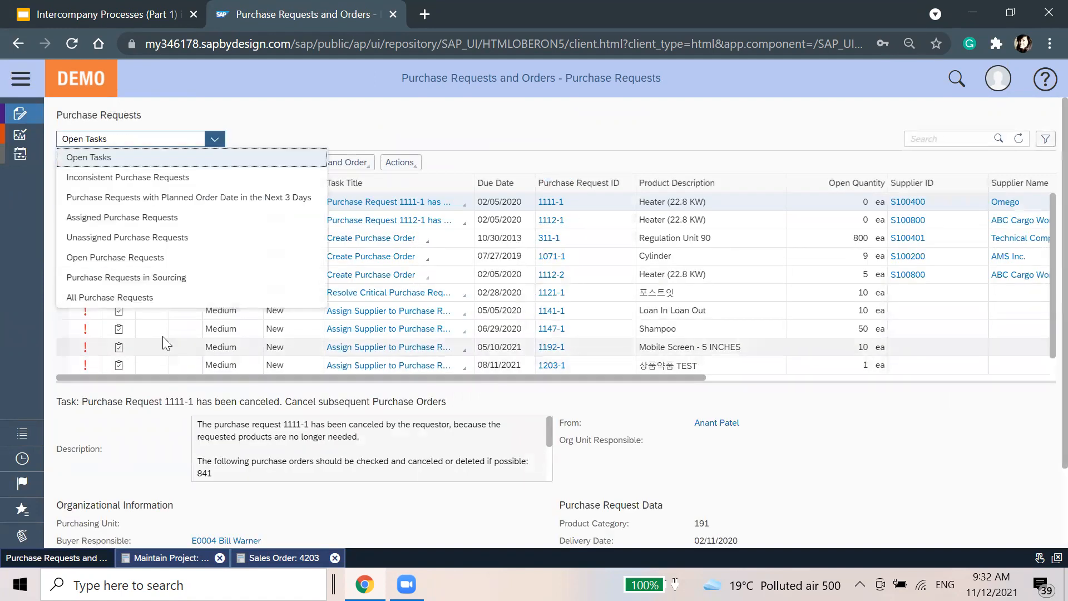
left_click(89, 297)
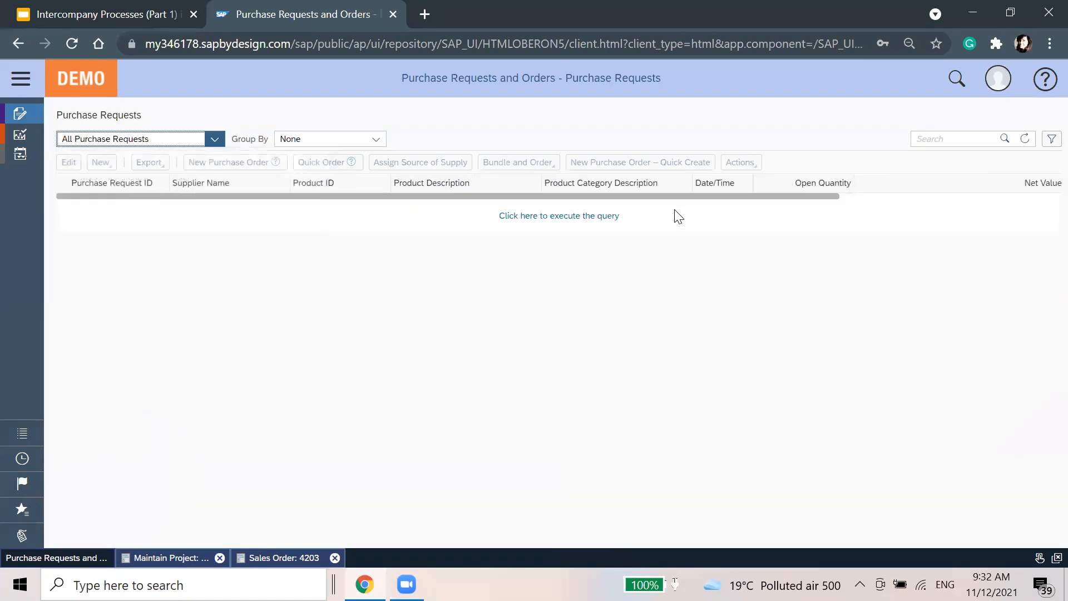
left_click(602, 215)
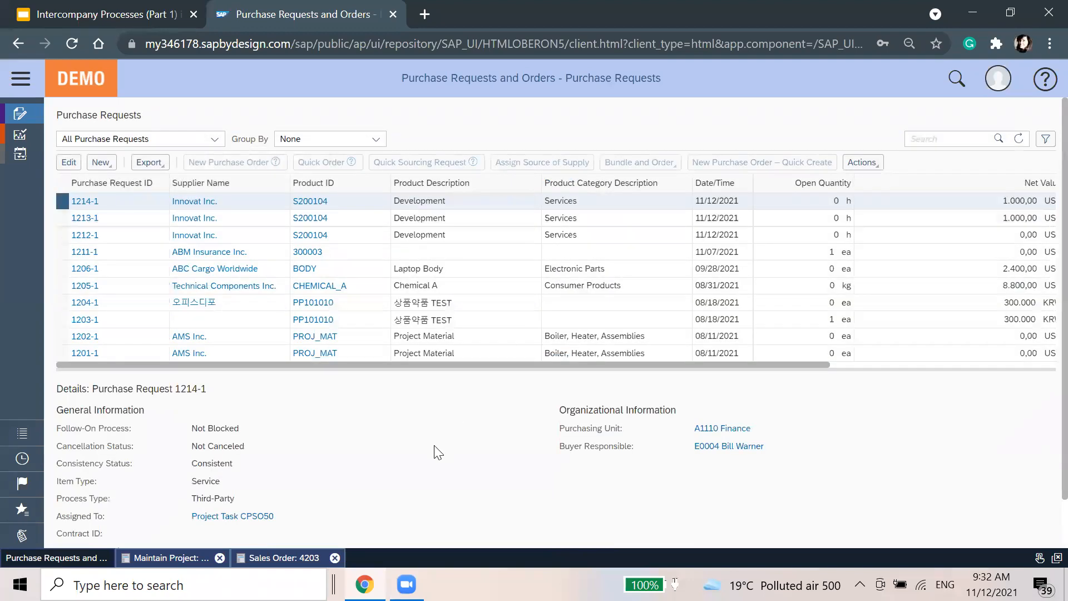
Step: Open the newest Innovat Inc. purchase request, check its item details and change history page, and close it
left_click(71, 162)
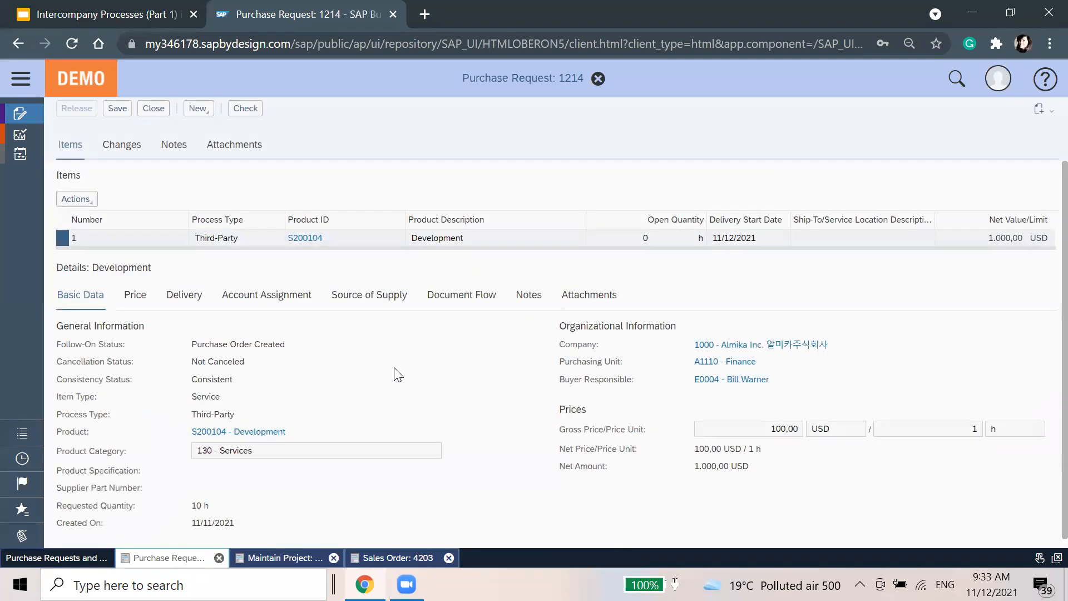
left_click(136, 148)
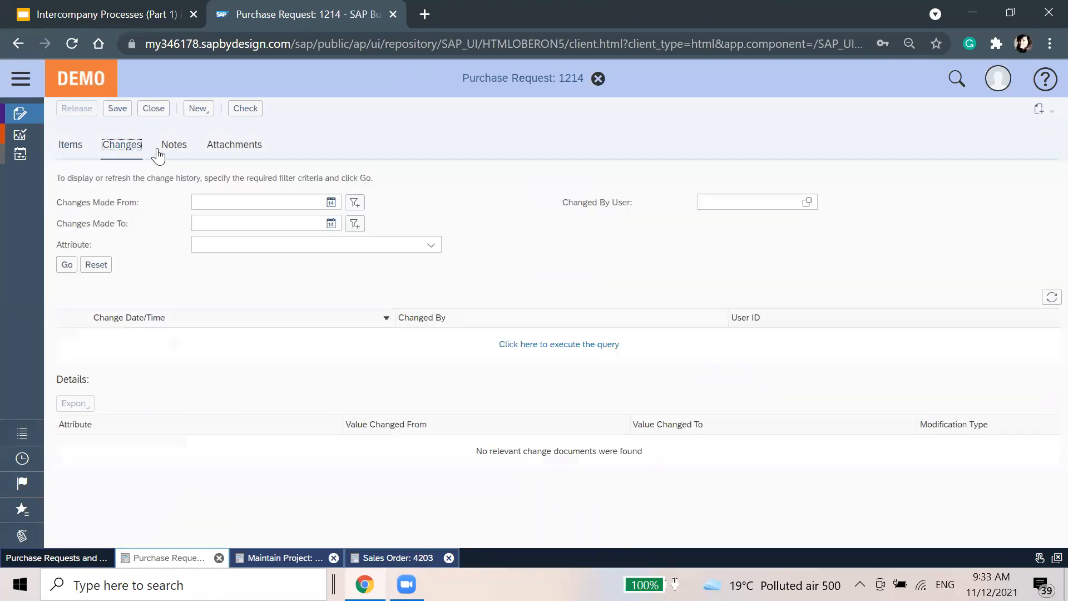
left_click(161, 107)
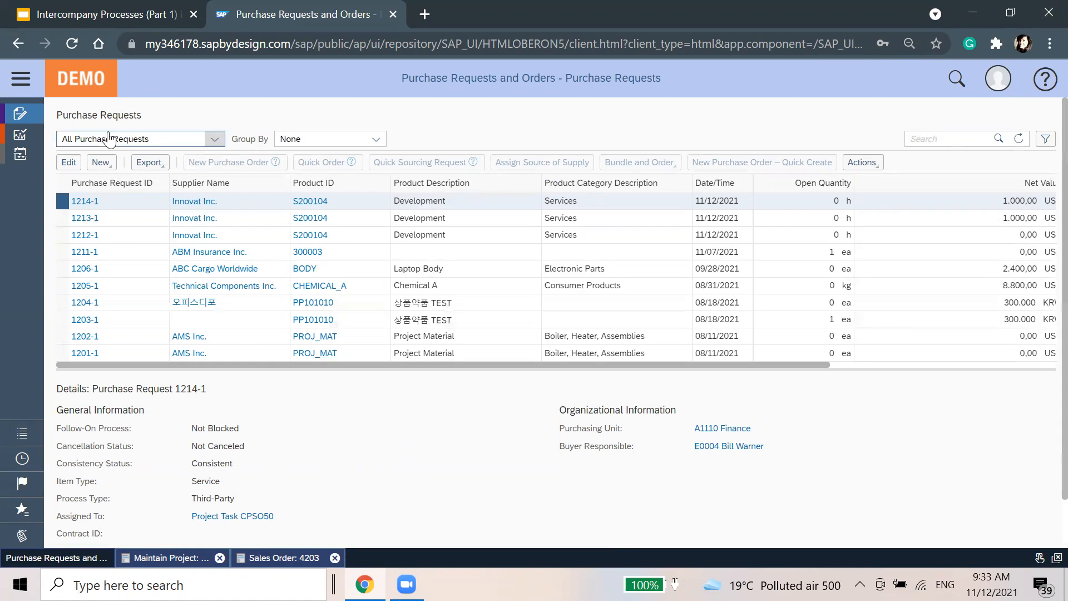
Step: Open the Purchase Orders view and list all purchase orders to check for the Innovat Inc. orders
left_click(21, 84)
left_click(37, 114)
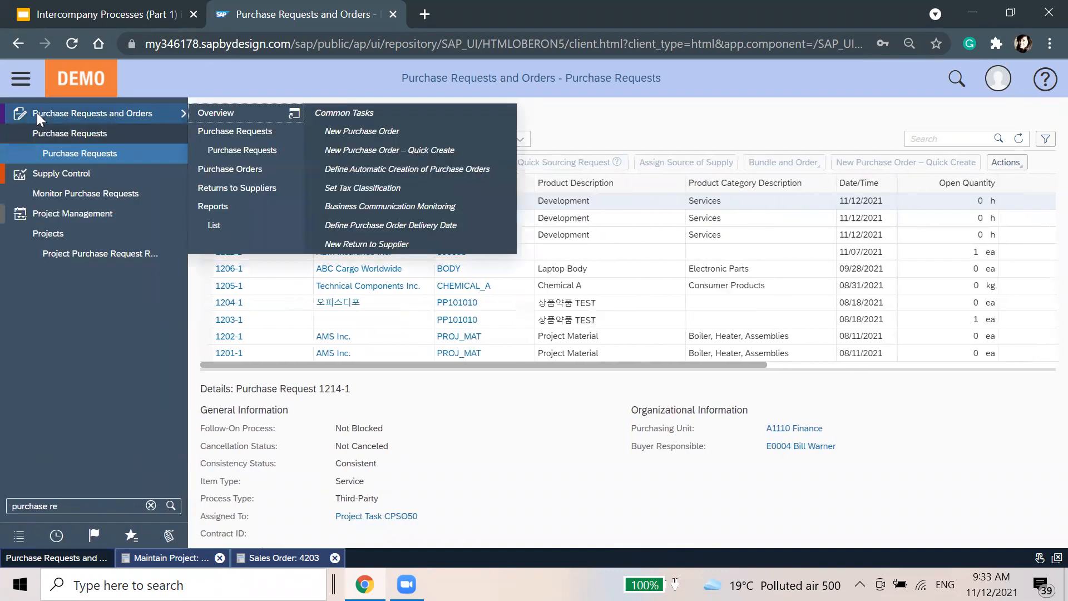
left_click(267, 168)
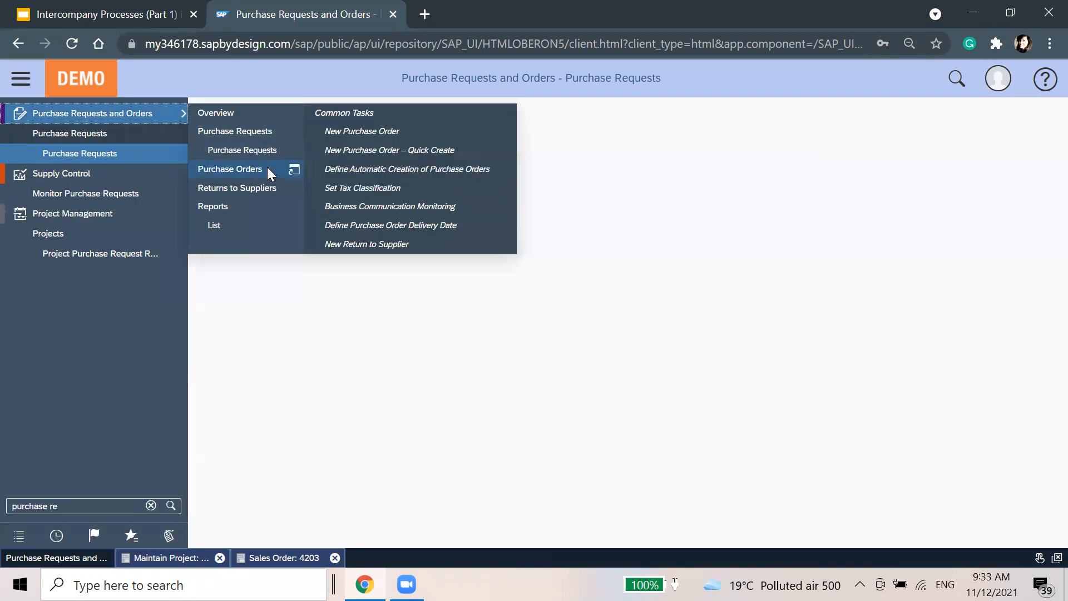
left_click(22, 78)
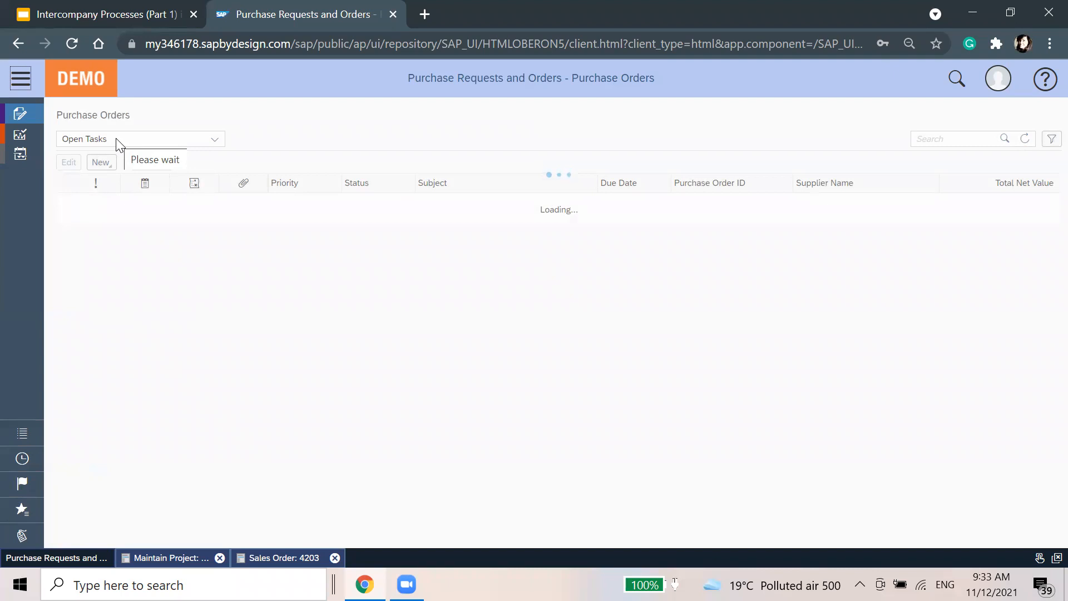
left_click(117, 143)
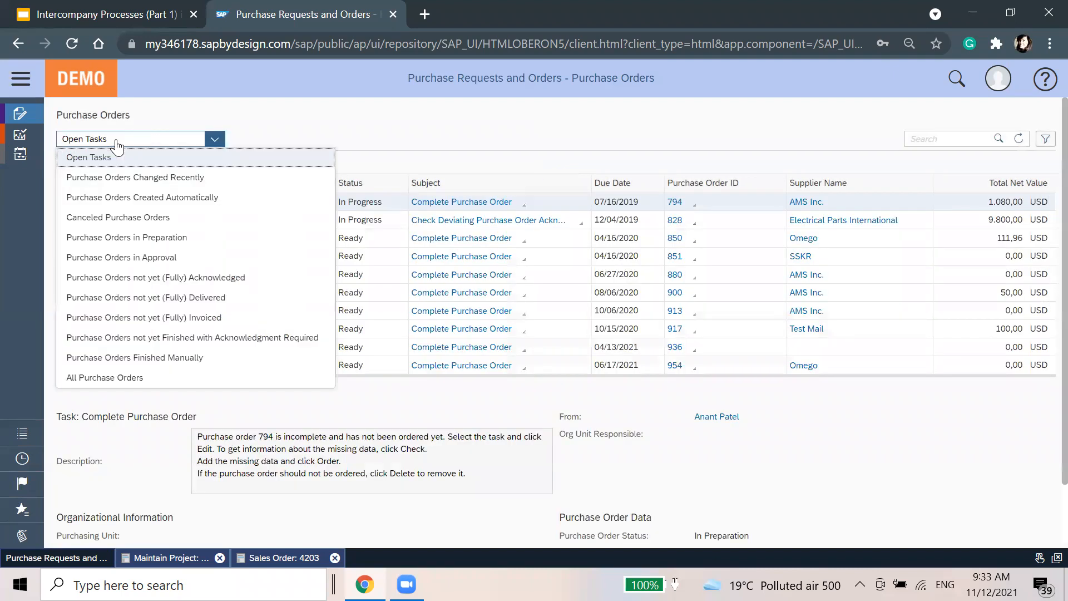
left_click(210, 378)
left_click(515, 211)
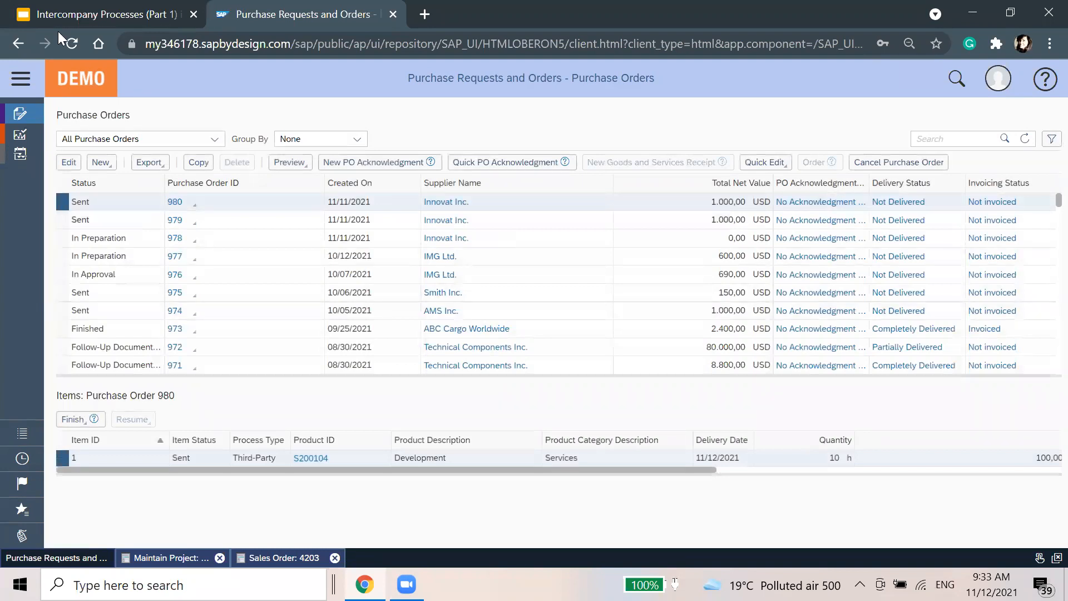
Step: Save and close project ICP001, and close the open sales order
left_click(17, 84)
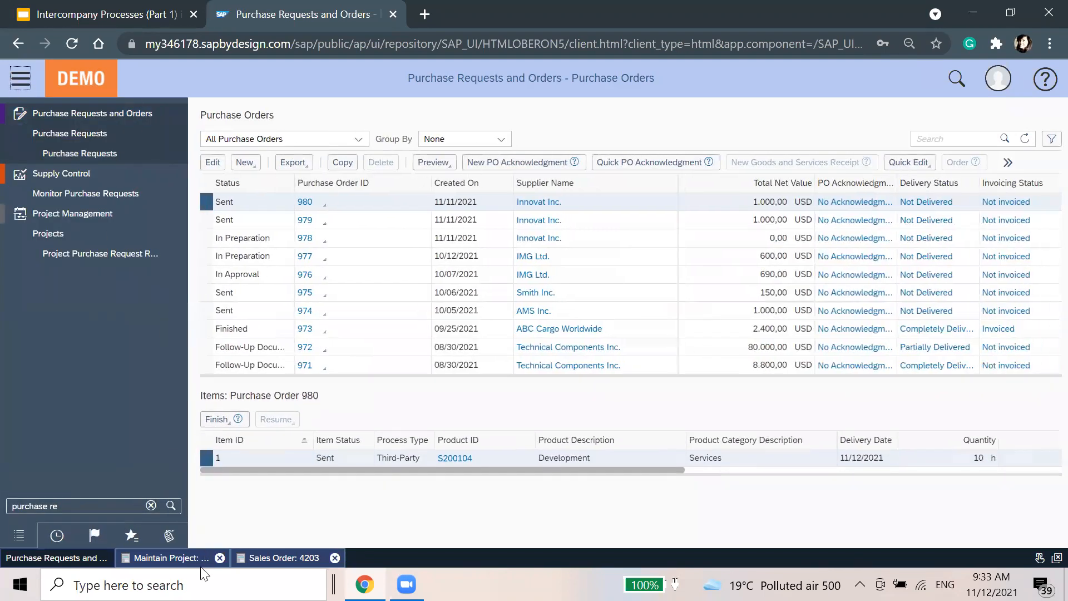
left_click(169, 558)
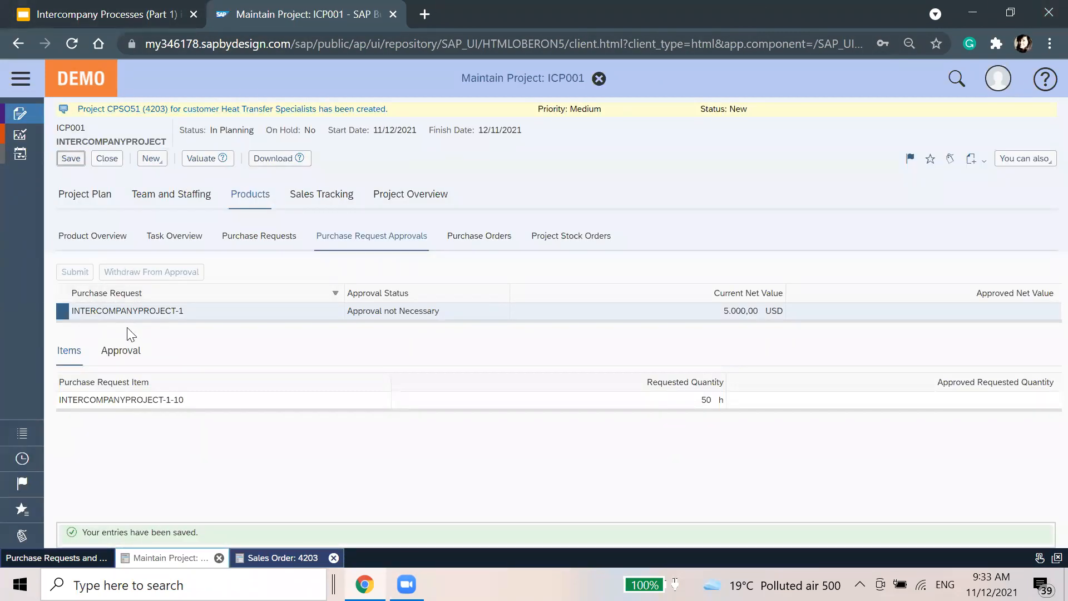
left_click(107, 158)
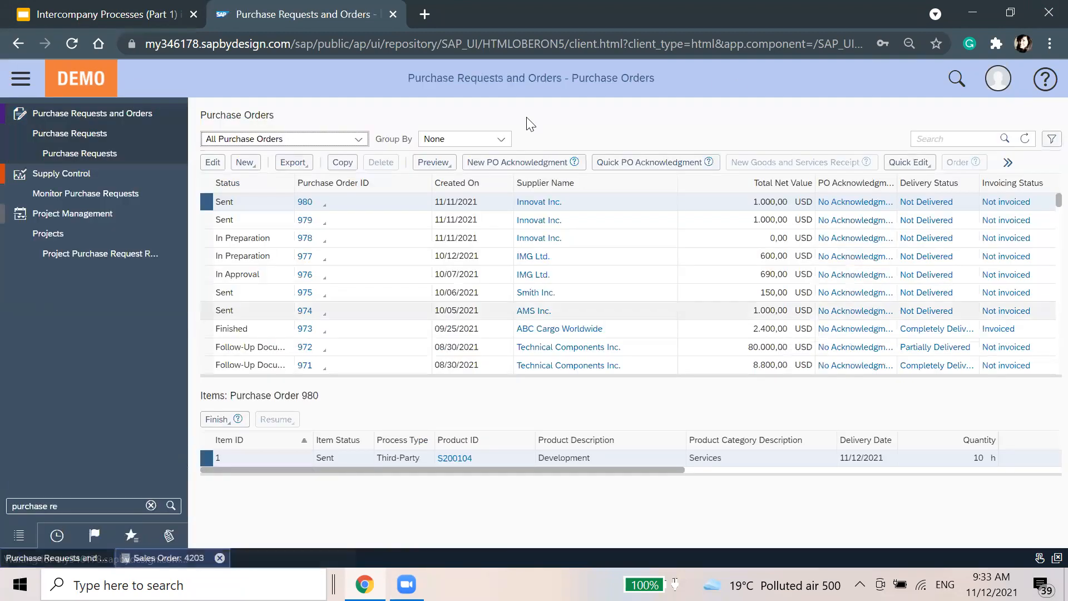
left_click(17, 81)
left_click(220, 557)
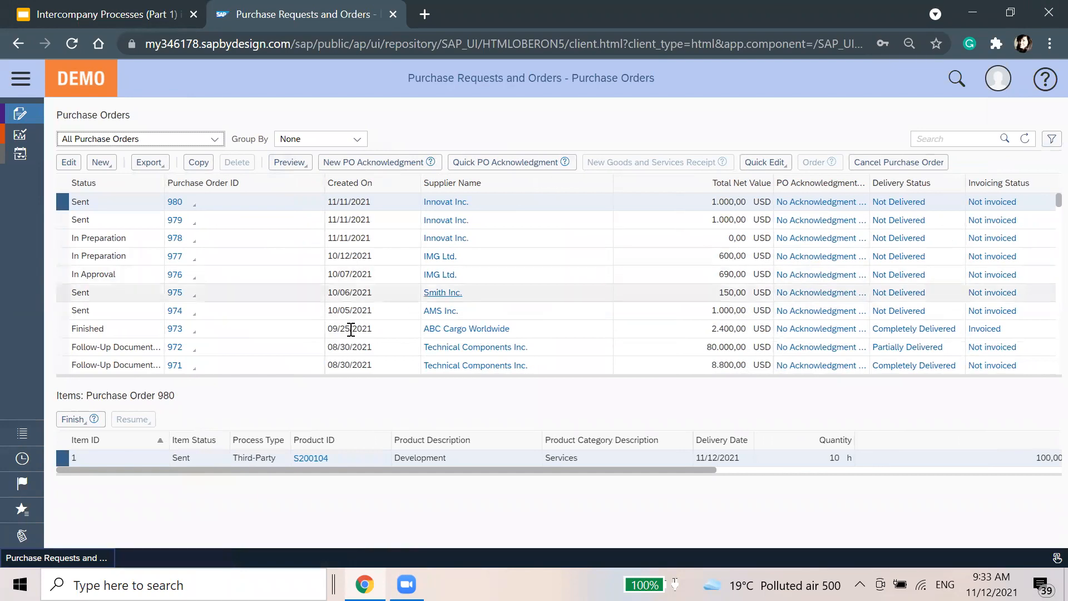
Step: Find the navigation entry for "business task m" and open the Business Task Management view
left_click(21, 78)
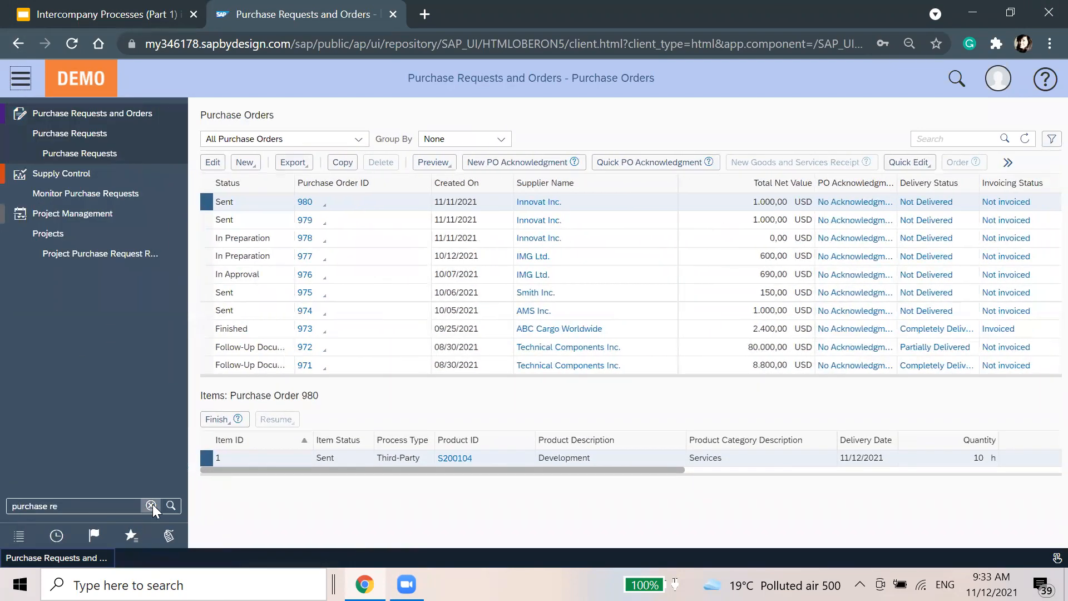
left_click(153, 504)
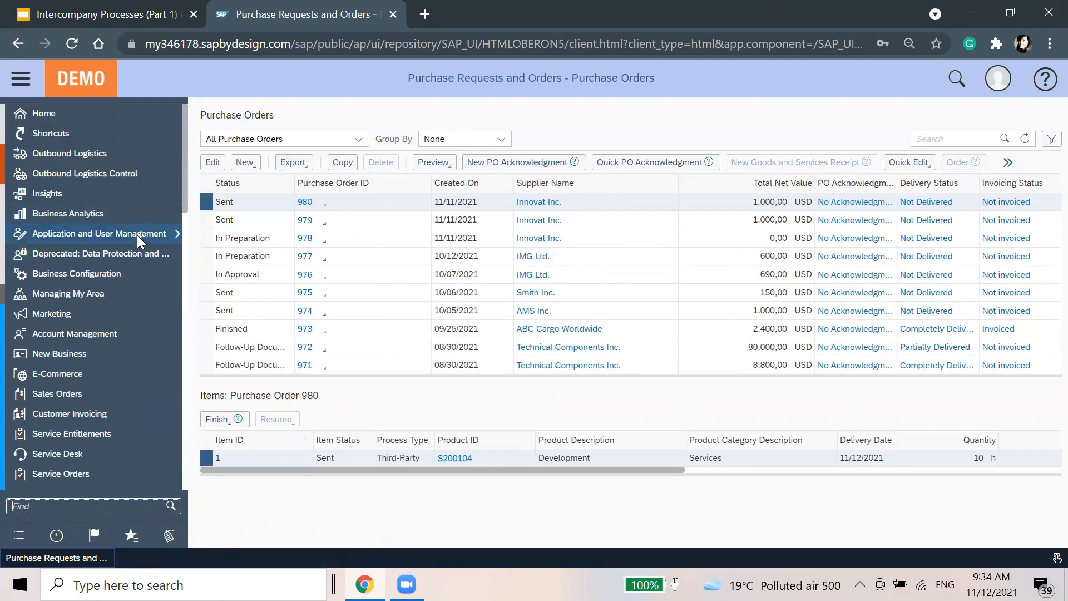
type("business task m")
left_click(46, 153)
left_click(19, 78)
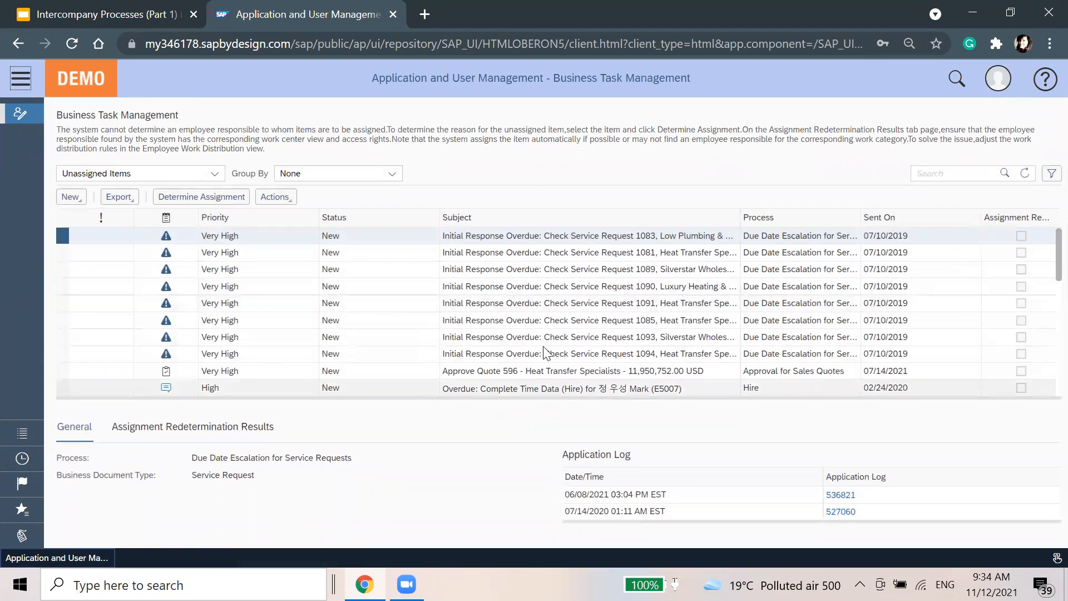
Step: Show all items in Business Task Management, run the query and search the tasks for "intercompany*"
left_click(144, 174)
left_click(149, 234)
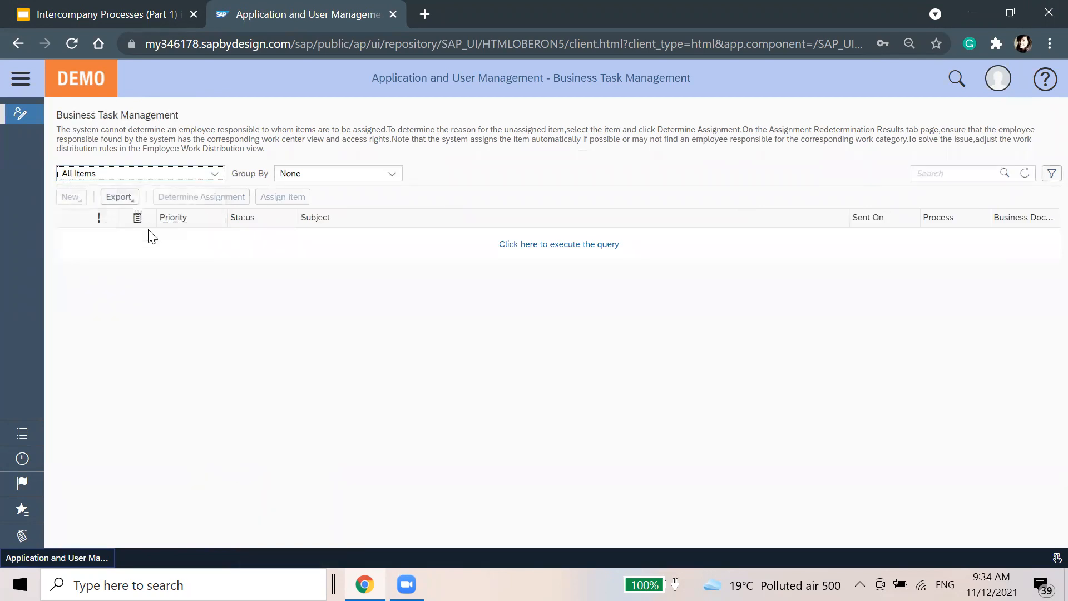
left_click(549, 251)
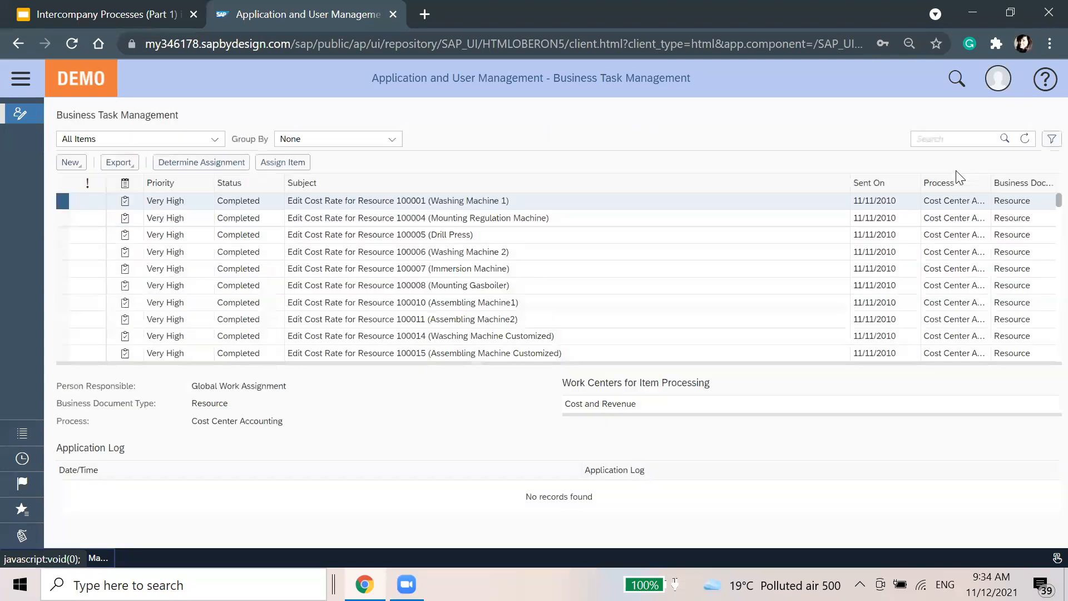
left_click(955, 142)
type("intercompany")
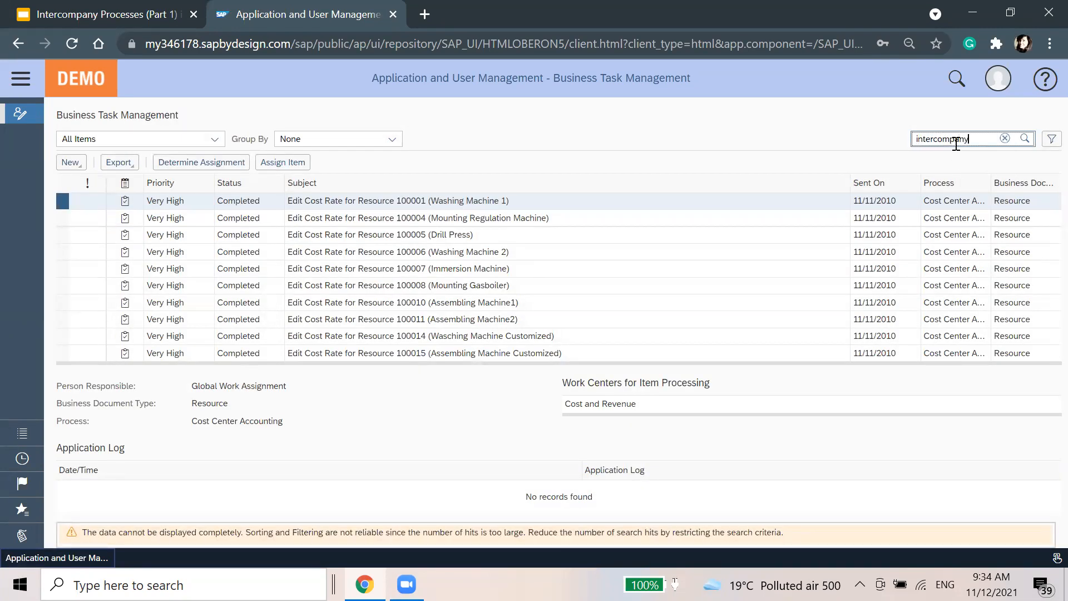
type("*")
key("Return")
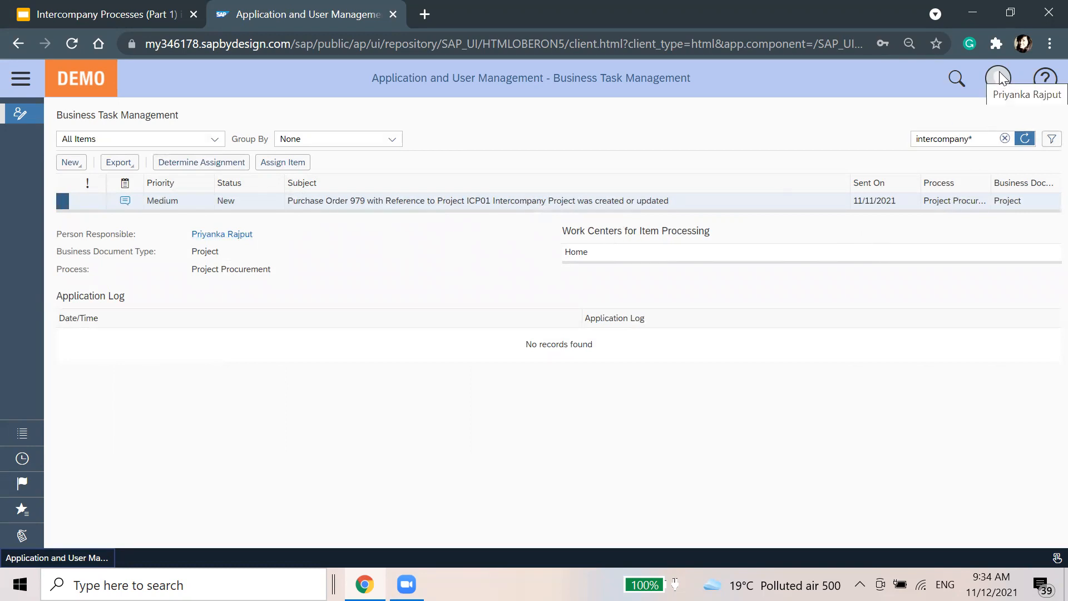
Step: Find the navigation entry for "sales orde", open the Sales Orders view and list all orders
left_click(21, 83)
left_click_drag(66, 506, 3, 507)
type("sales orde")
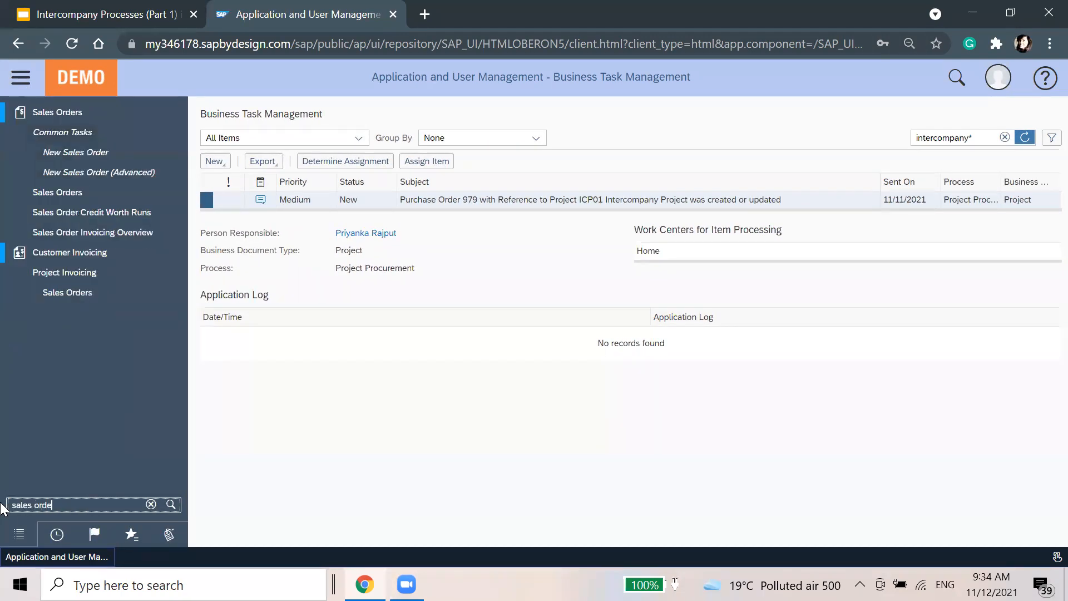
left_click(67, 194)
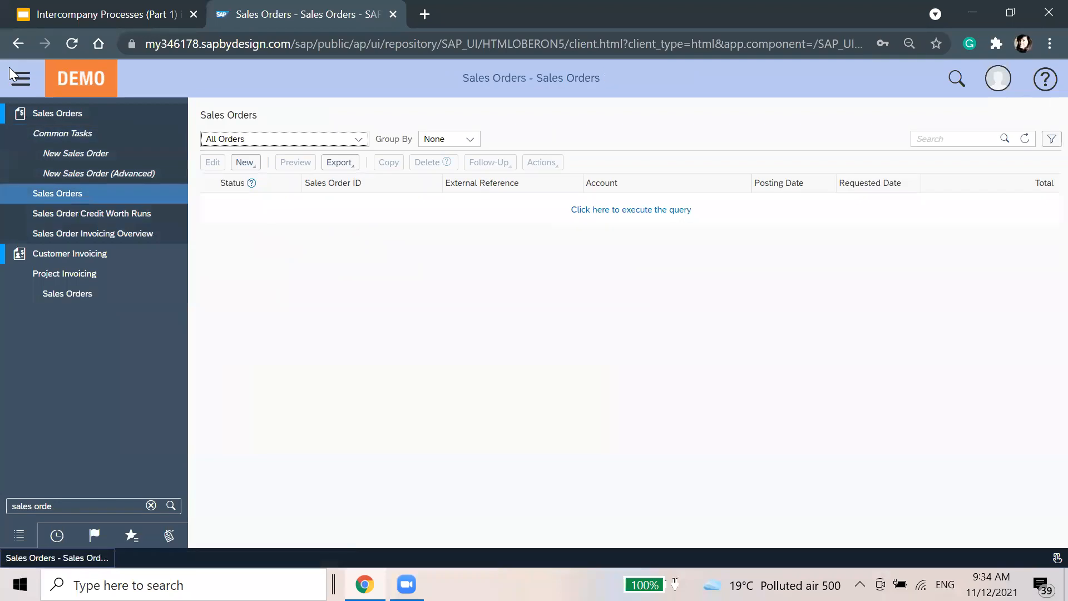
left_click(21, 84)
left_click(528, 218)
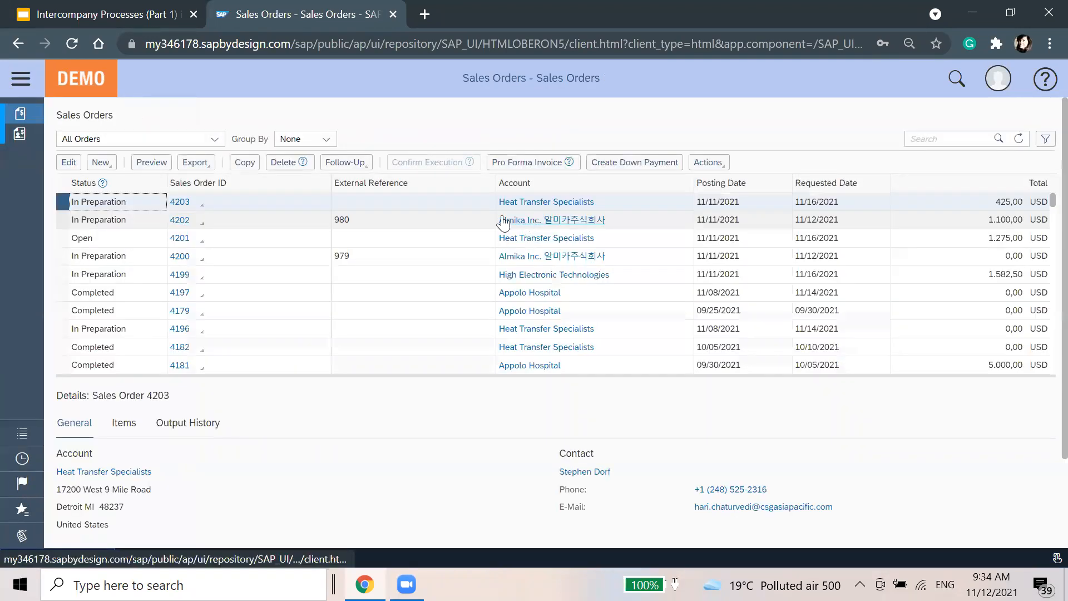
Step: Open sales order 4203 for Heat Transfer Specialists, submit it, and refresh the sales order list
left_click(67, 163)
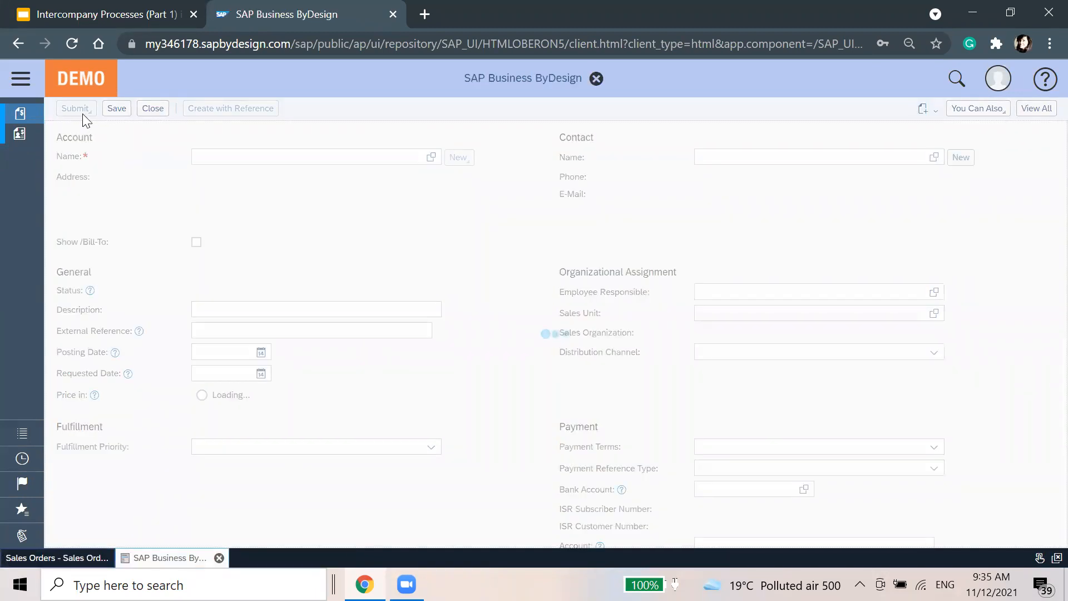
left_click(77, 129)
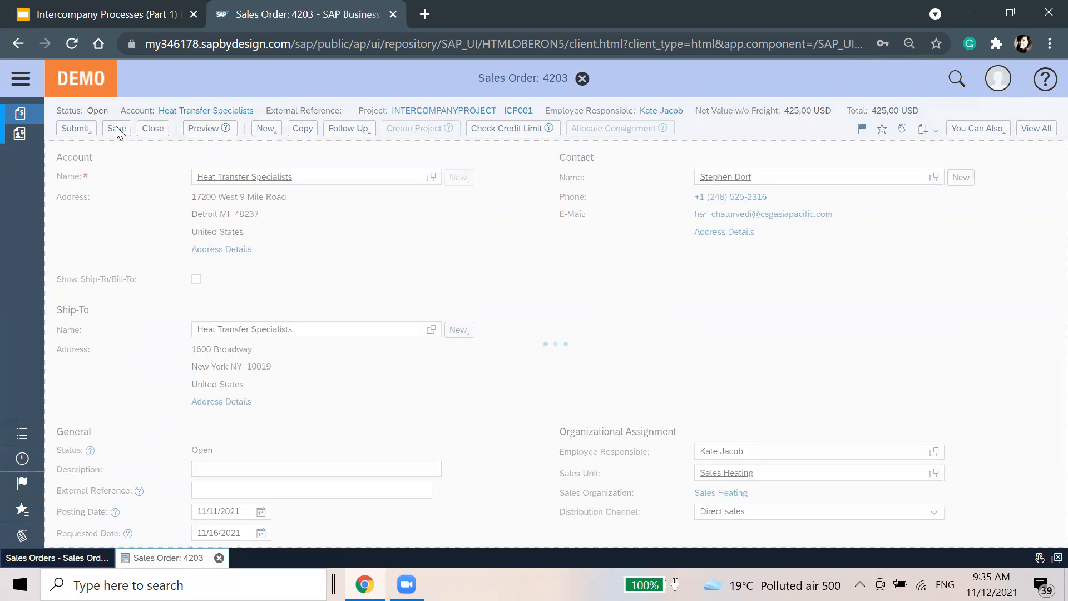
left_click(1018, 138)
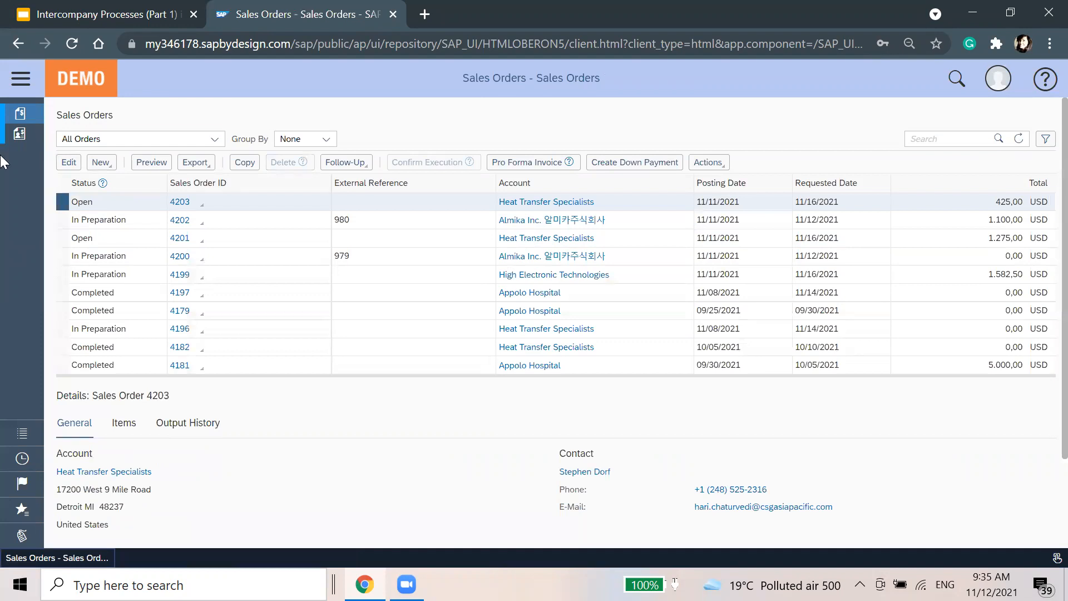
Step: Reopen sales order 4203 with all details and open the linked project from its document flow in Extended View
left_click(69, 162)
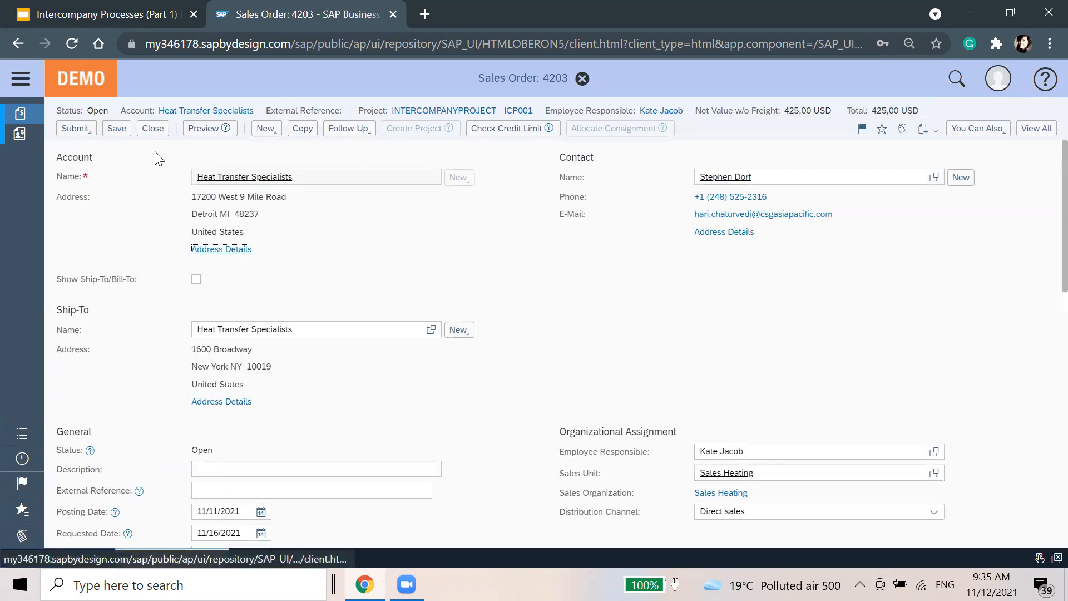
left_click(1035, 128)
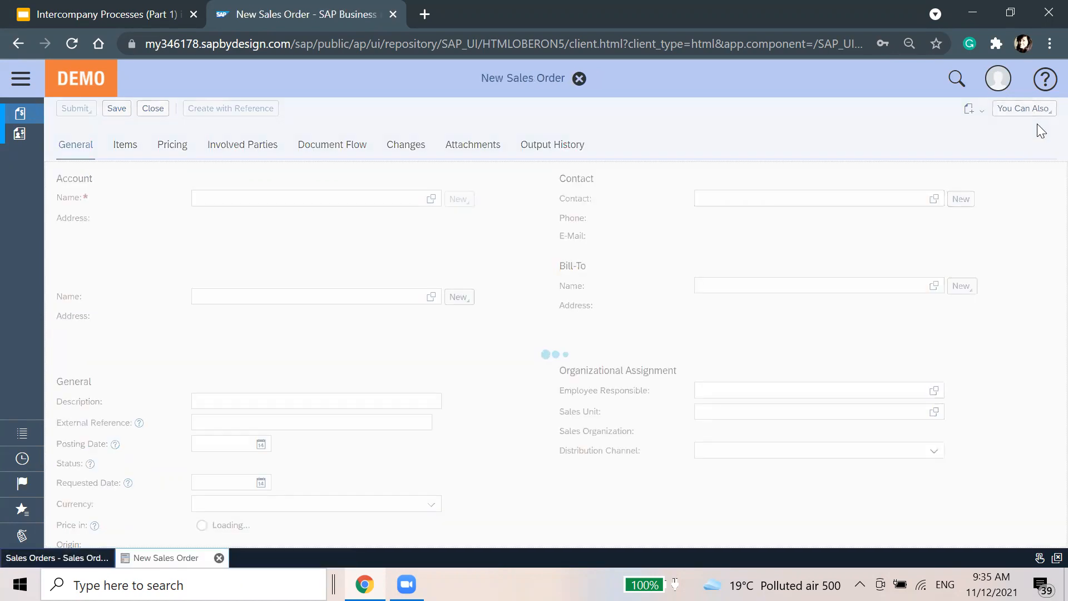
left_click(394, 164)
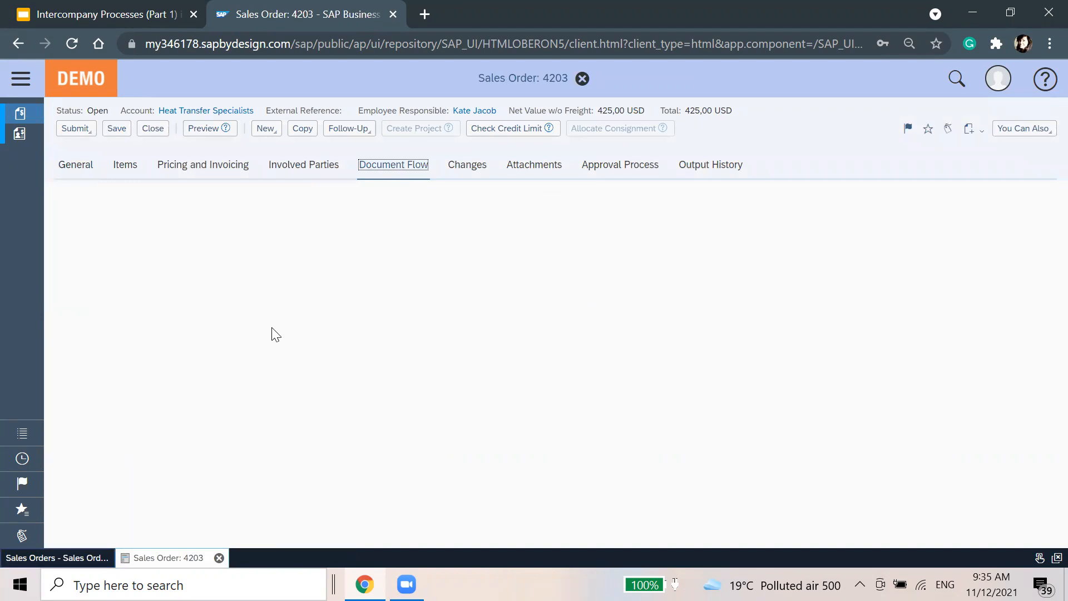
left_click(204, 224)
left_click(160, 256)
left_click(266, 282)
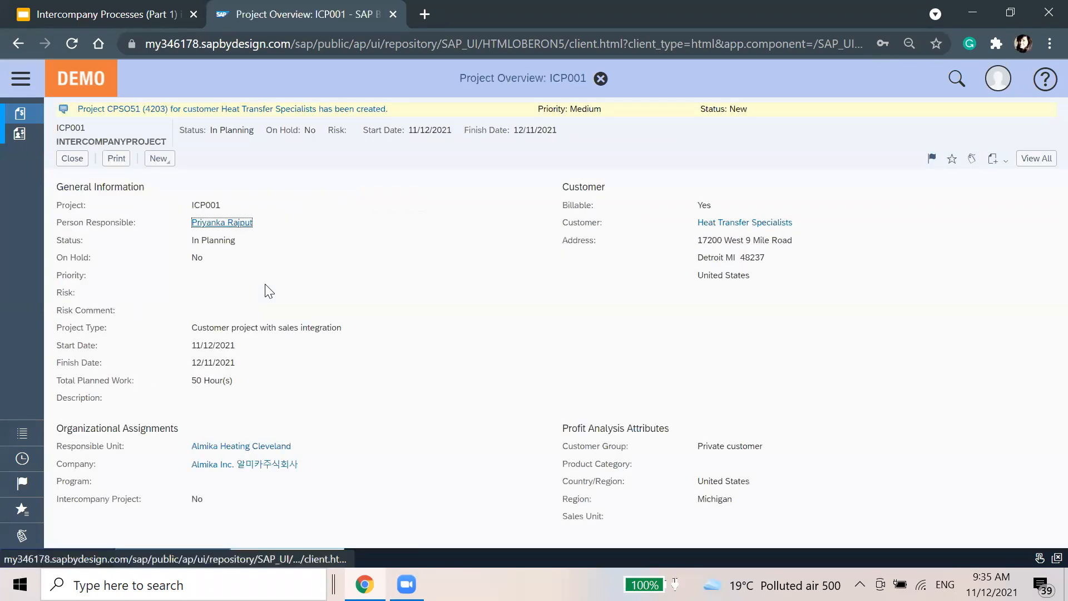
Step: Open project ICP001 with all its details, set the project status to Start and Release, and save it
left_click(1037, 160)
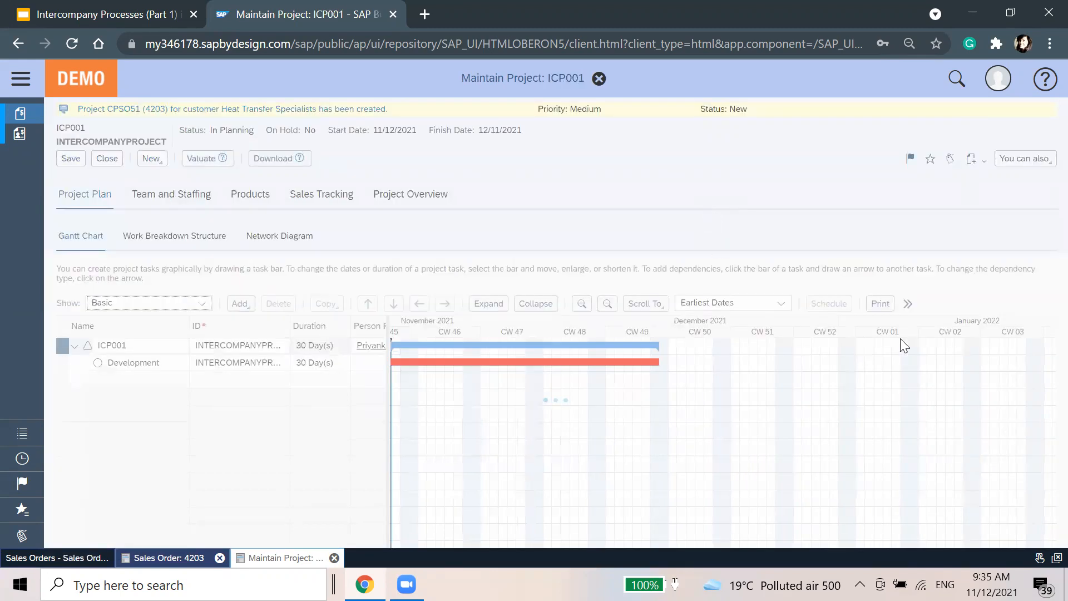
scroll(909, 337, "down", 5)
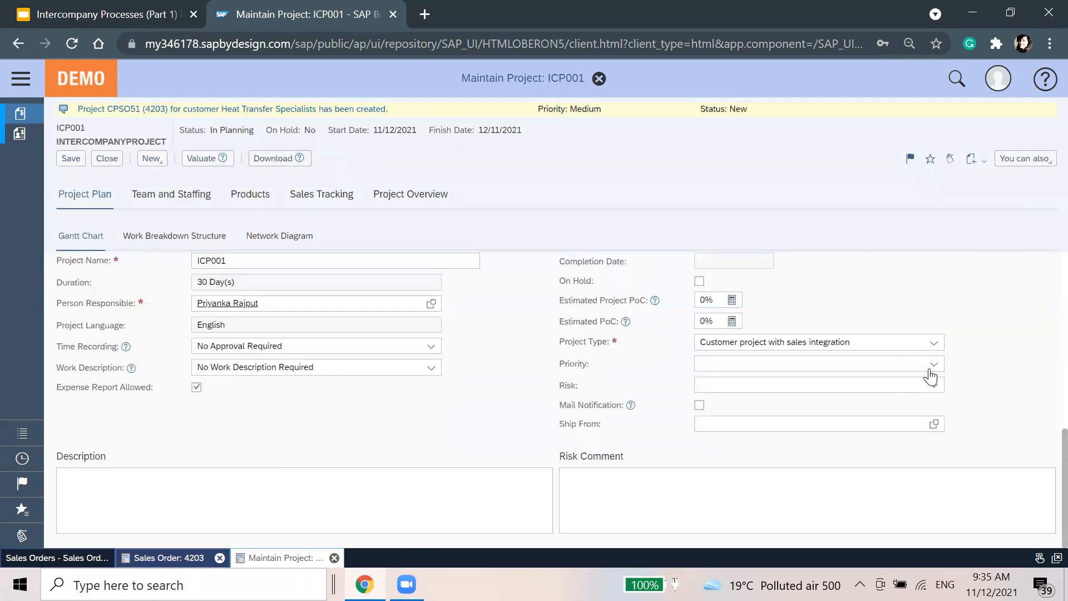
scroll(930, 376, "up", 3)
left_click(934, 405)
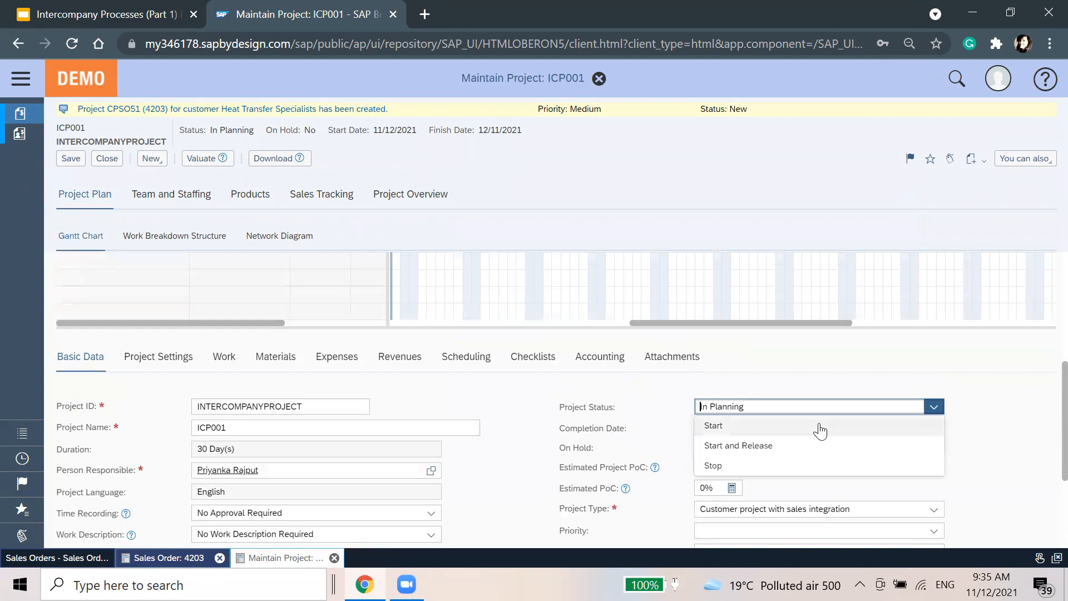
left_click(781, 445)
left_click(68, 158)
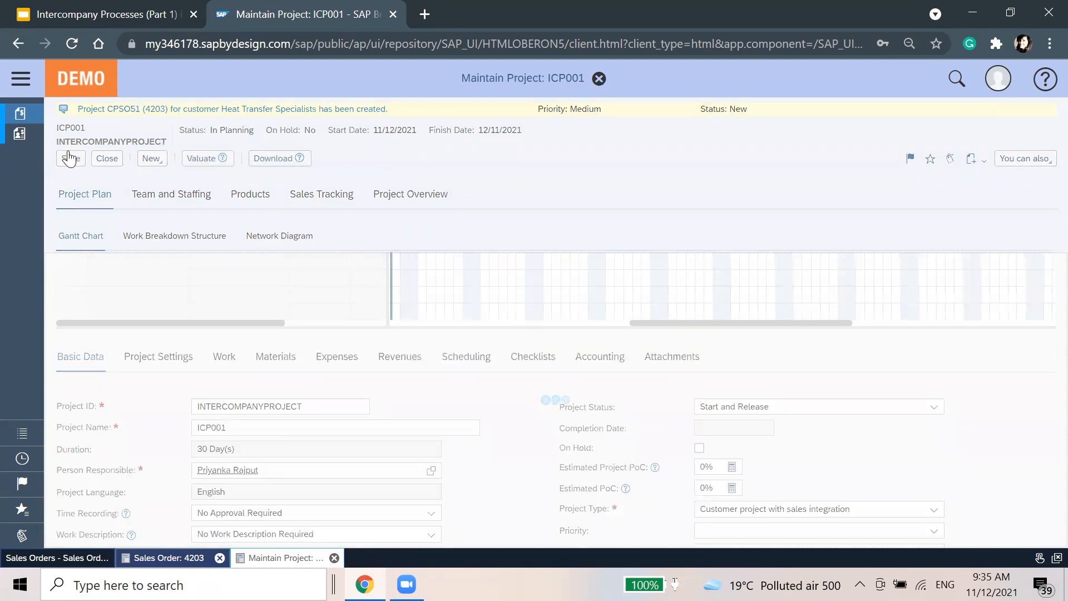
left_click(69, 158)
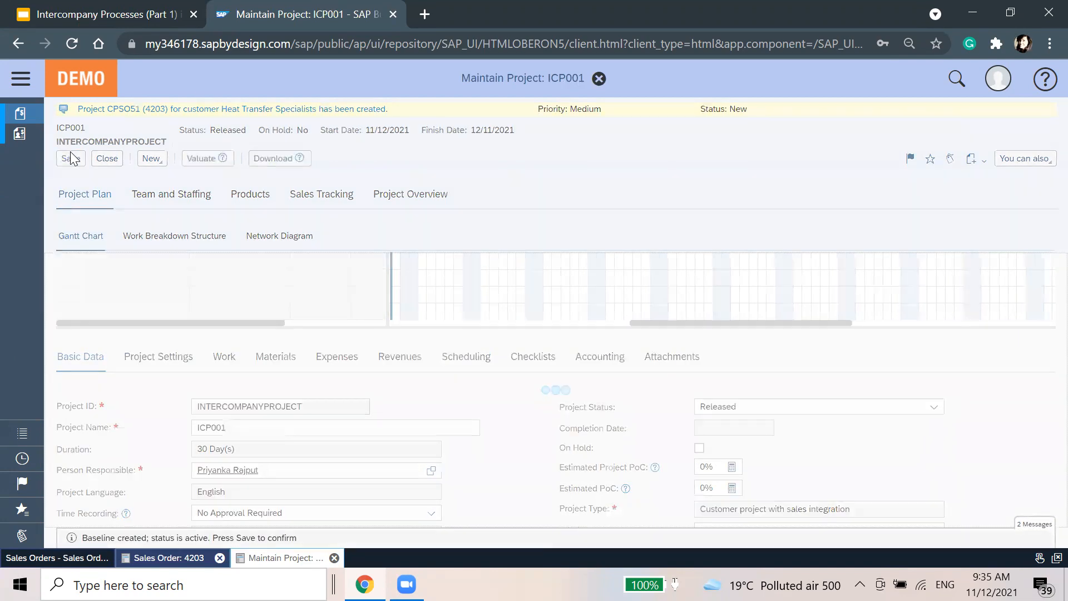
Step: Check the project's purchase requests and their approvals, and copy the purchase request ID INTERCOMPANYPROJECT-1
left_click(240, 177)
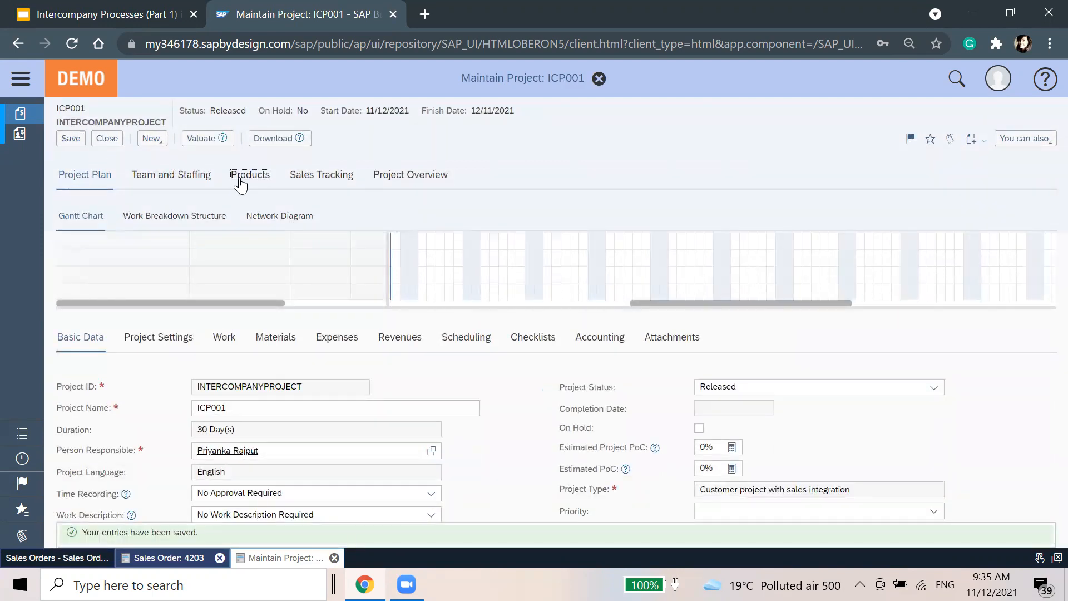
left_click(416, 225)
left_click(263, 231)
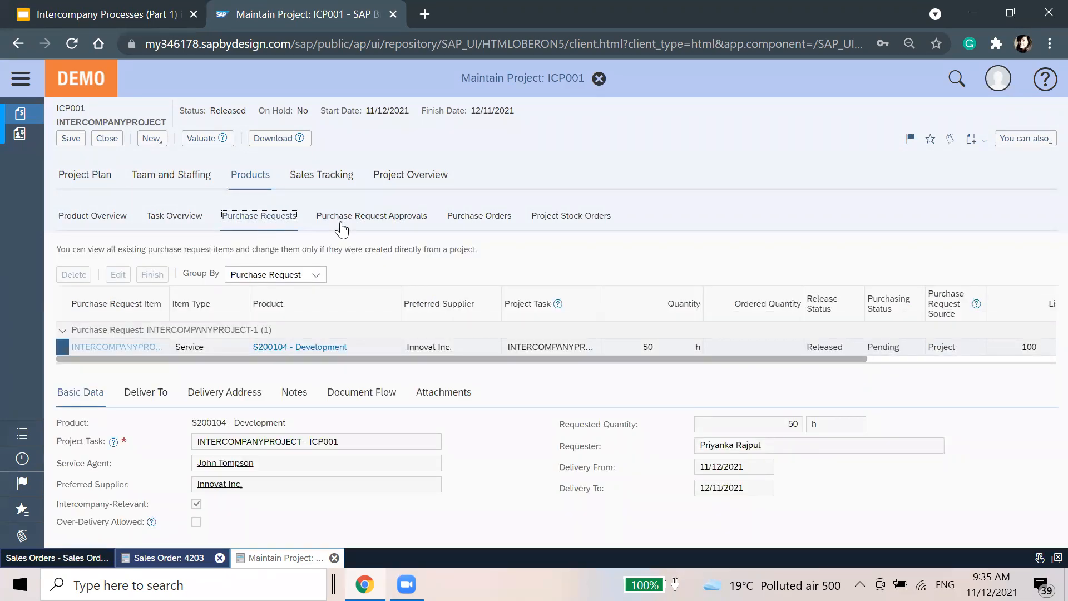
left_click(367, 220)
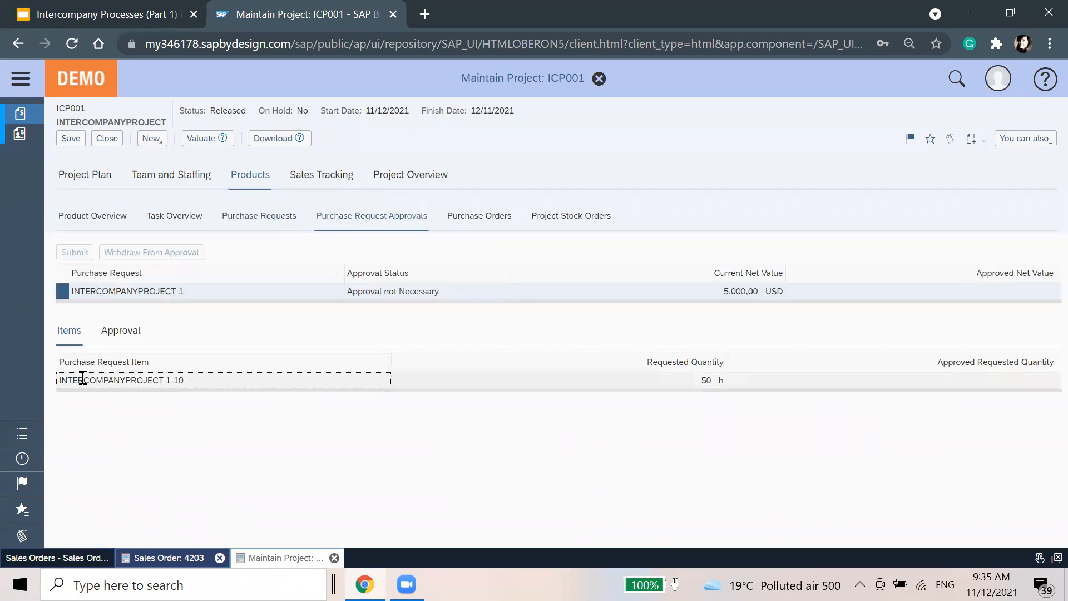
left_click_drag(188, 290, 70, 285)
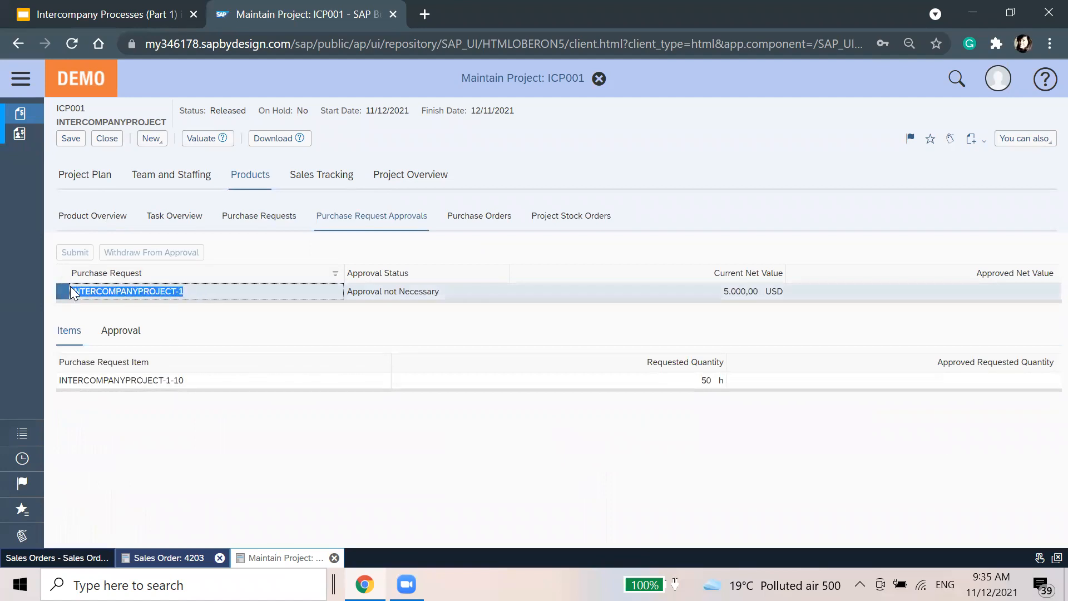
Step: Save and close the released project ICP001, then save and close sales order 4203
left_click(78, 141)
left_click(115, 140)
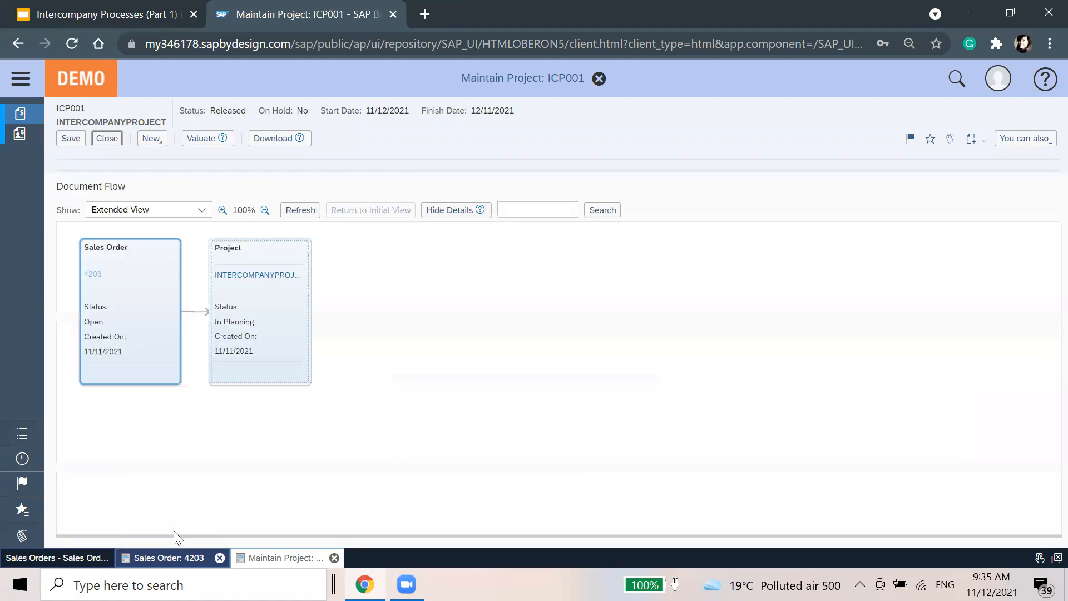
left_click(116, 131)
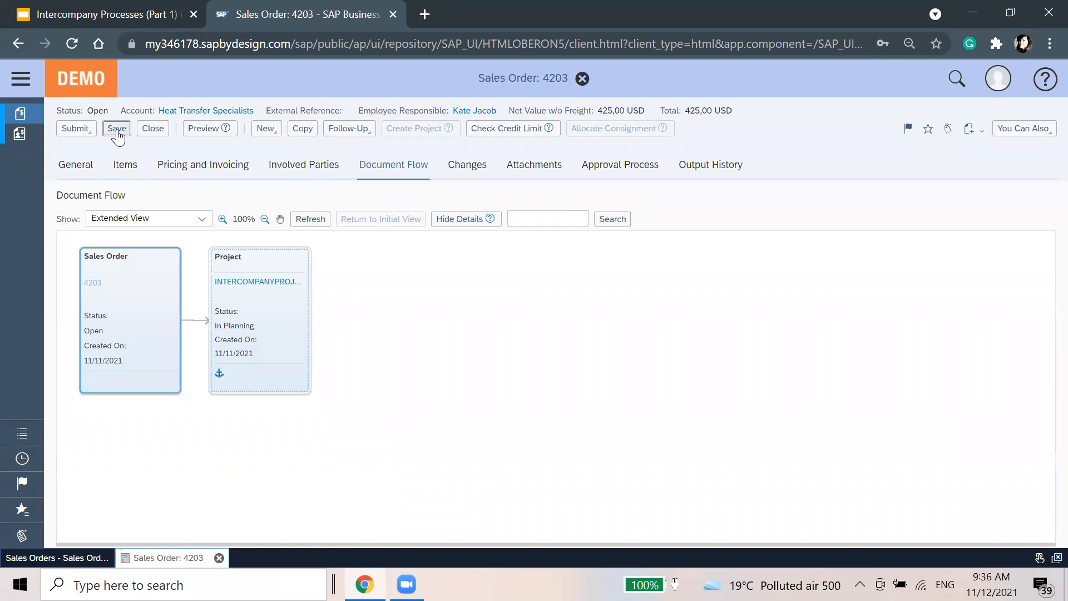
left_click(76, 128)
left_click(153, 129)
Step: Find the navigation entry for "business task" and open the Business Task Management view
left_click(28, 83)
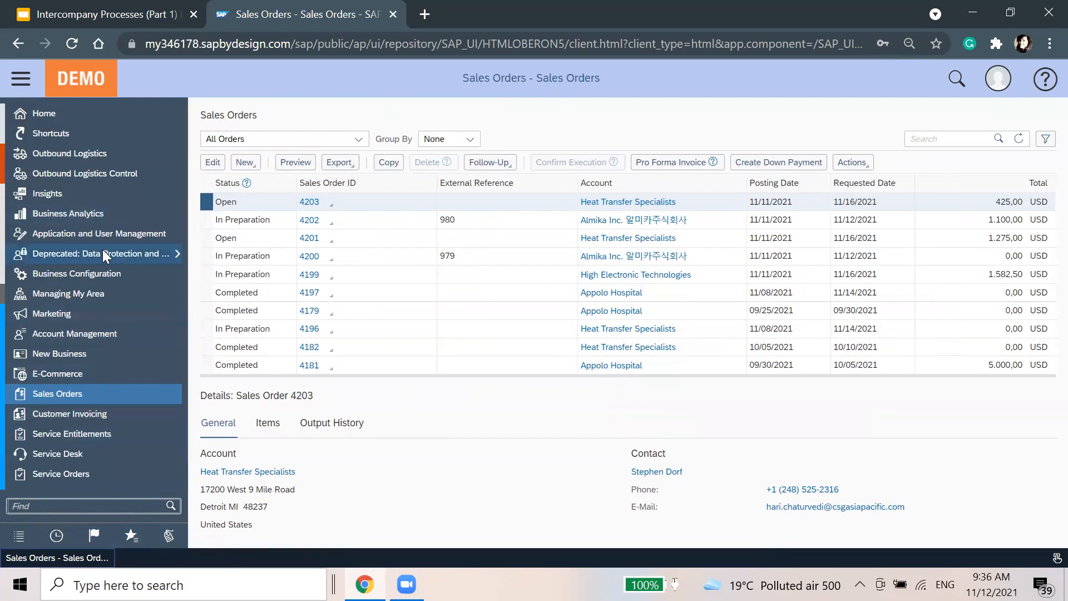
type("business task")
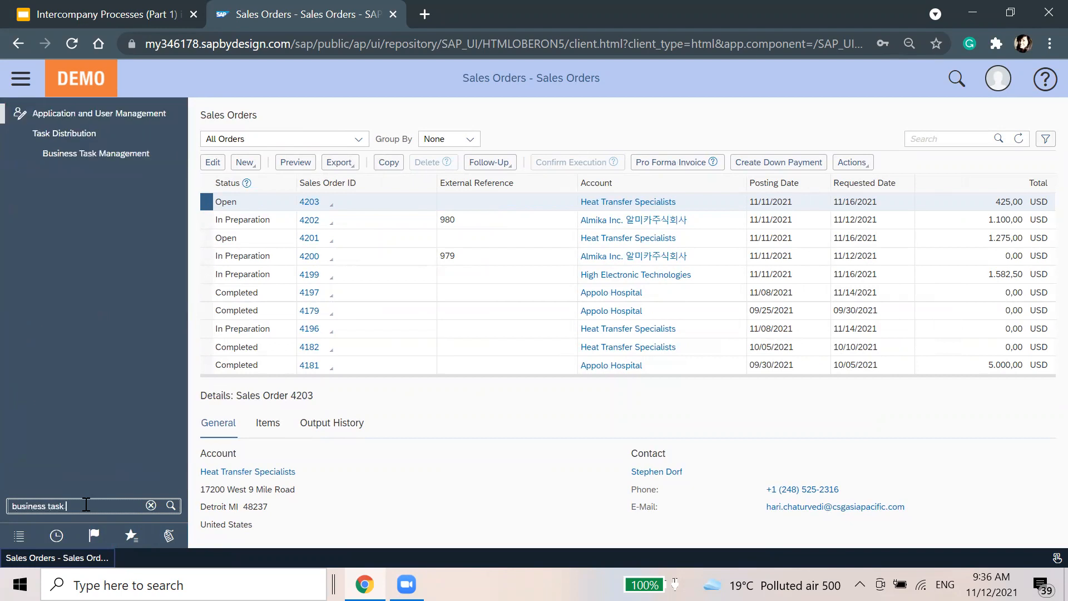
left_click(149, 159)
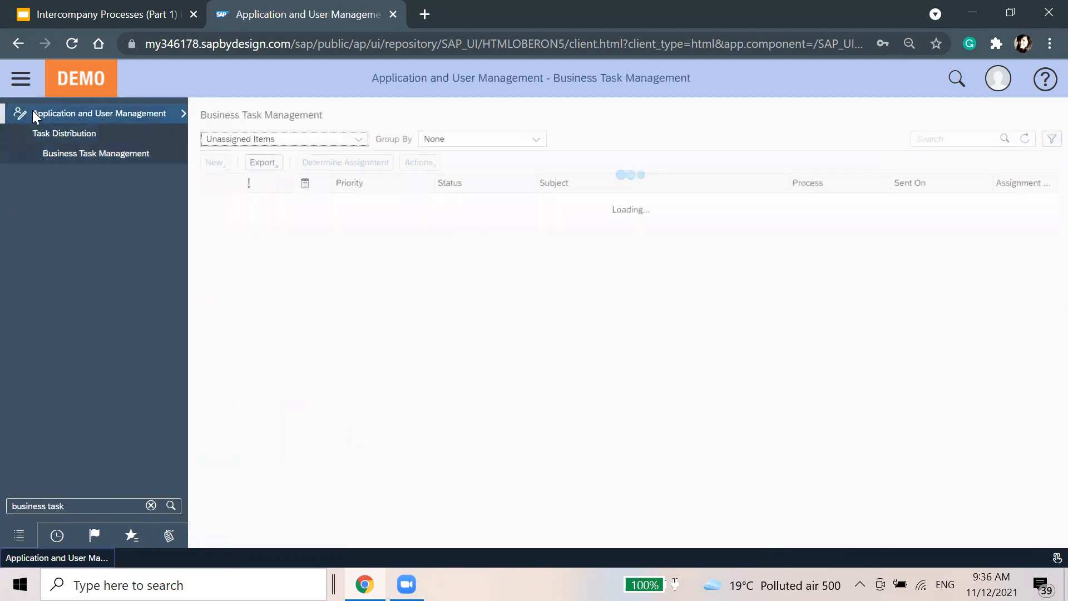
left_click(20, 84)
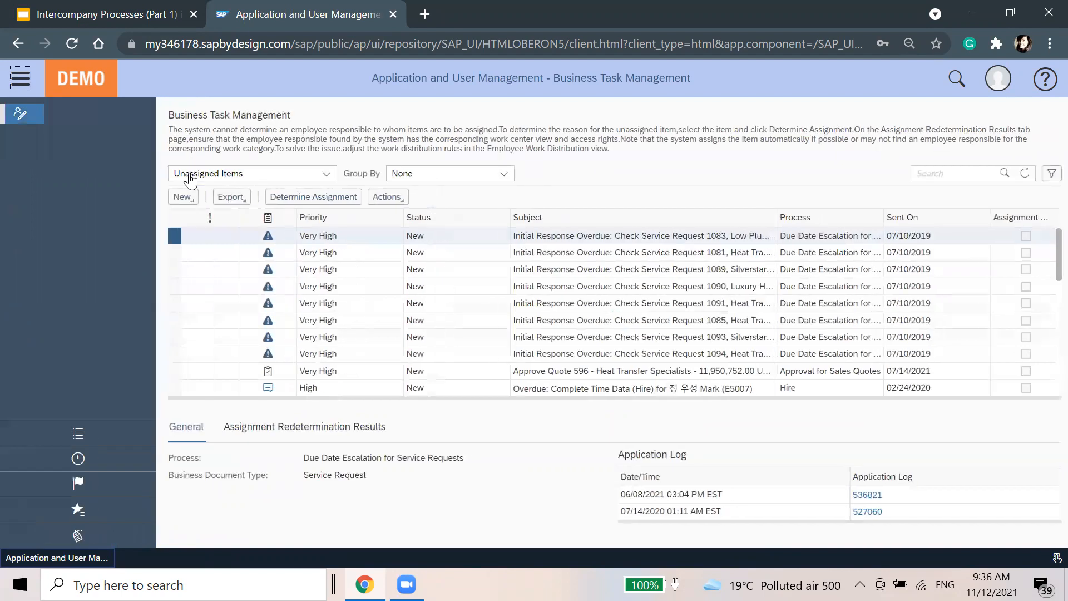
Step: Switch the task list to All Items and search it for the copied purchase request ID INTERCOMPANYPROJECT-1
left_click(139, 173)
left_click(136, 240)
left_click(947, 174)
key("ctrl+v")
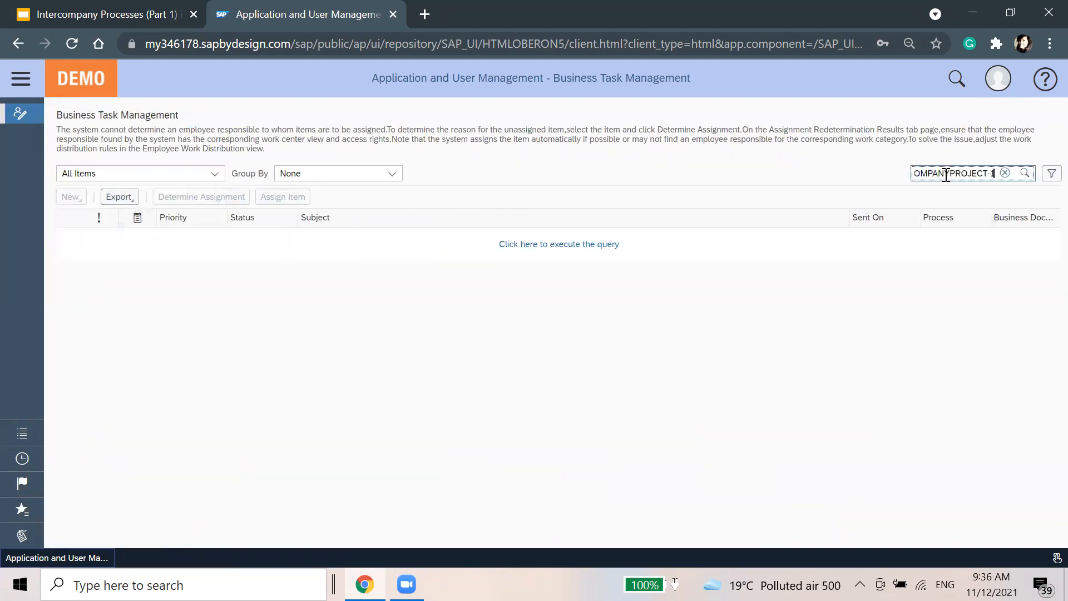
key("Return")
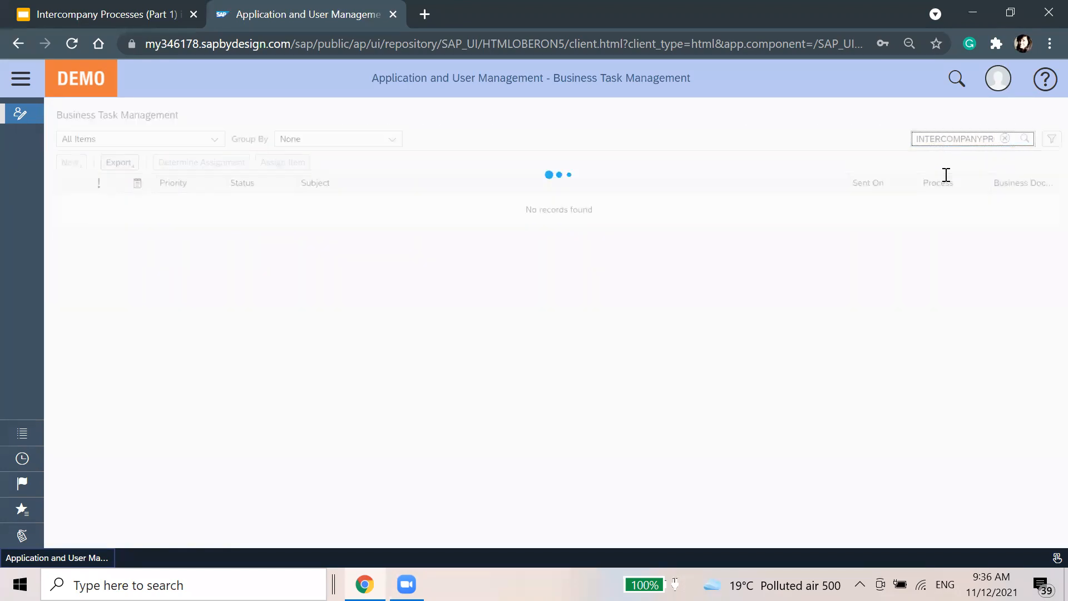
Step: Shorten the task search to INTERCOMPANYPROJEC* and select the Innovat Inc. purchase order approval task
key("BackSpace")
key("BackSpace")
key("BackSpace")
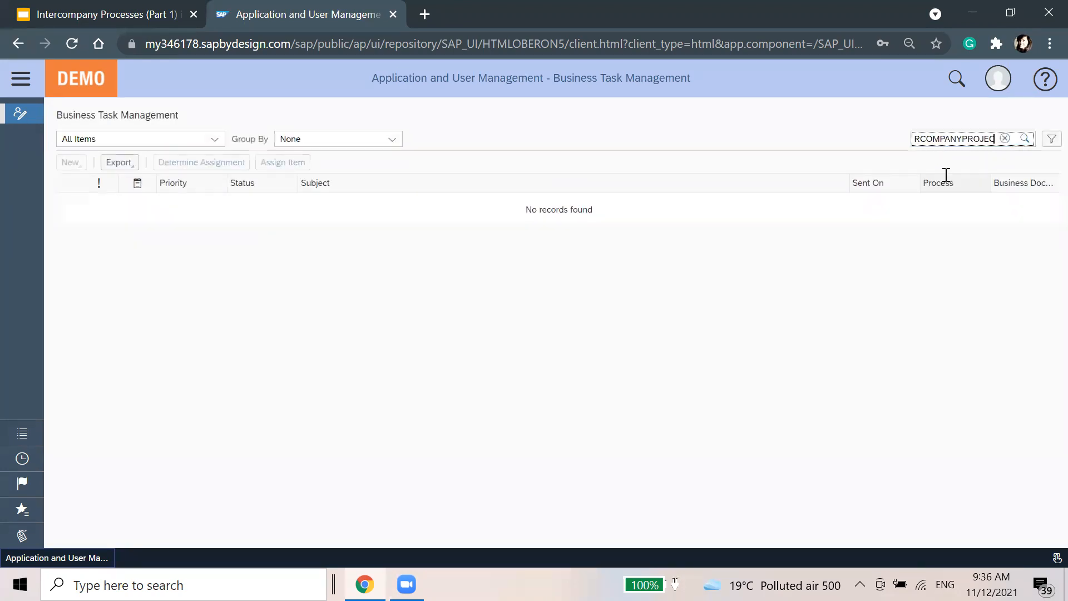
type("T")
key("Return")
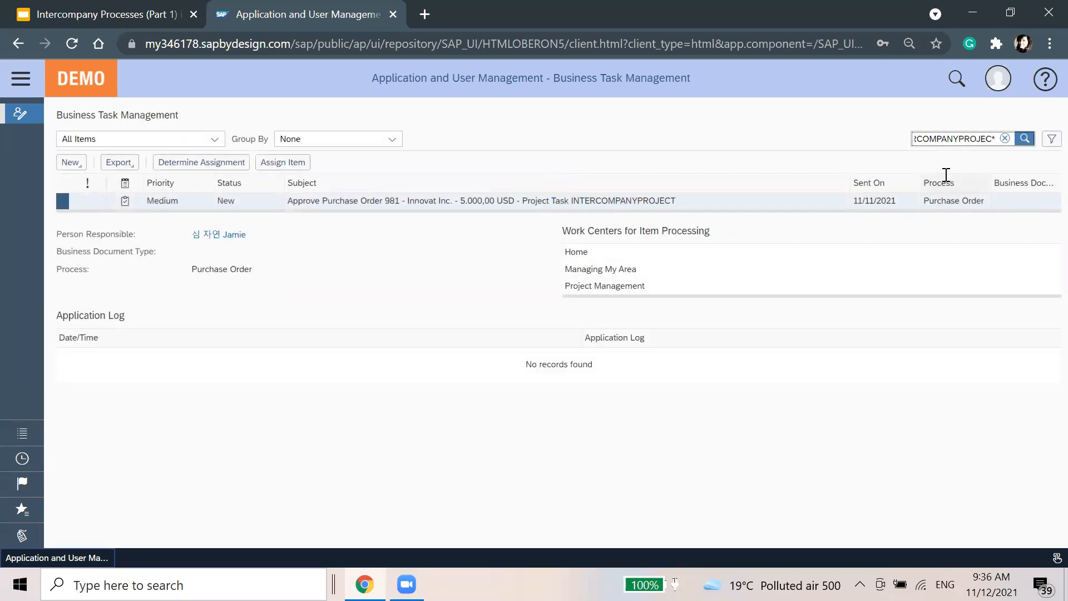
left_click(444, 253)
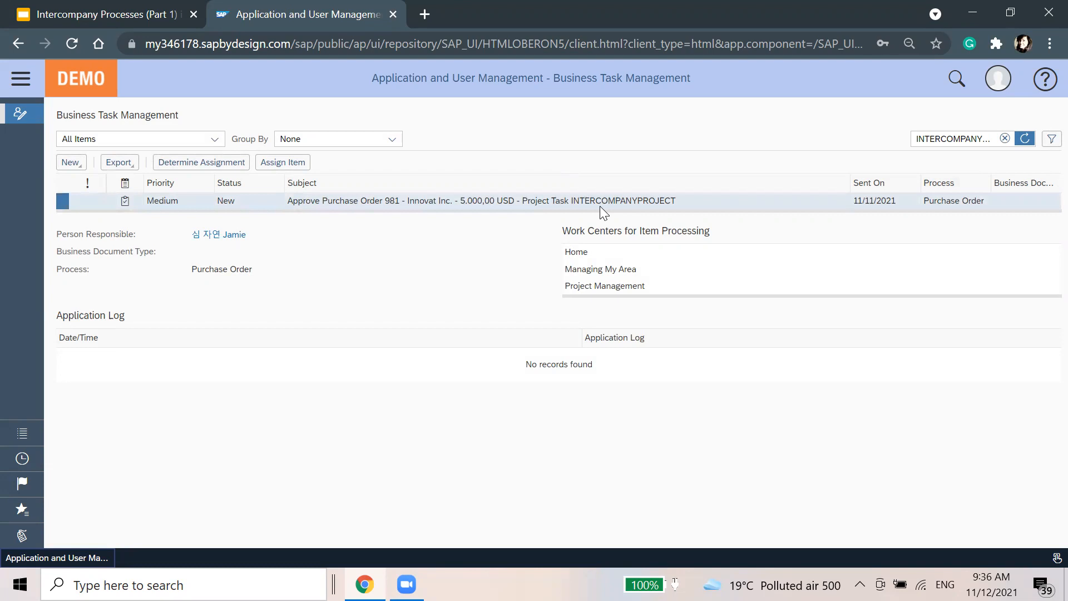
left_click(455, 209)
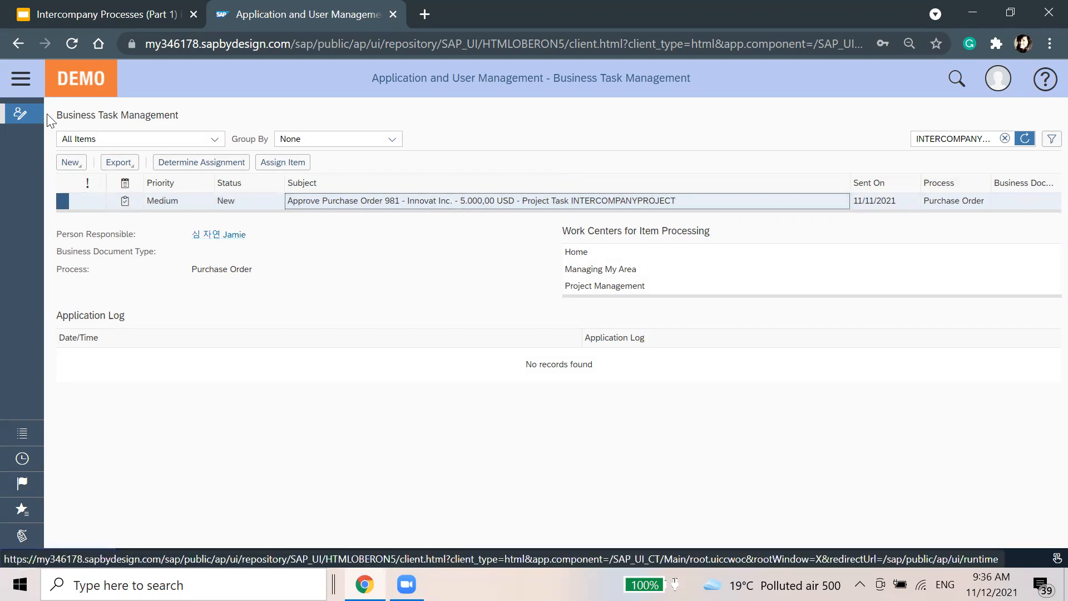
Step: Find the navigation entry for "purchase order" and open the Purchase Orders view of Purchase Requests and Orders
left_click(20, 79)
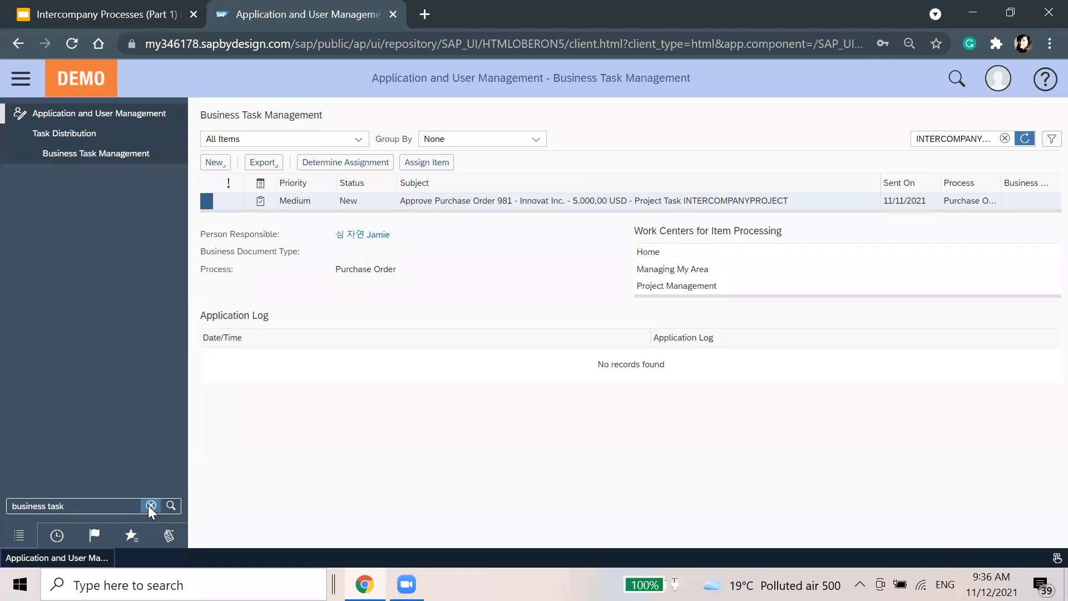
left_click(151, 505)
type("pur")
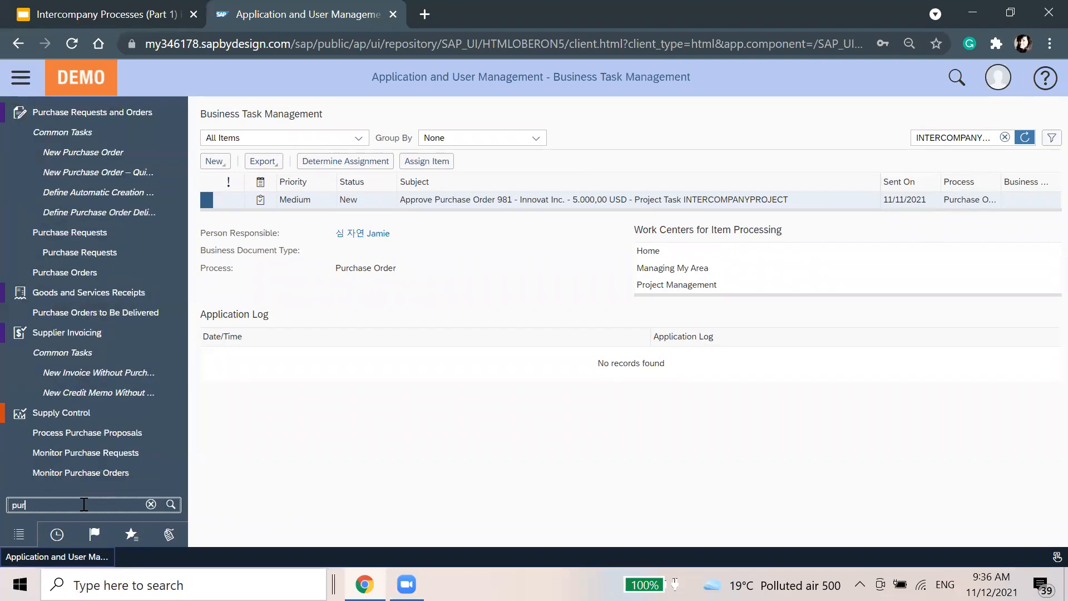
type("chase order")
mouse_move(128, 111)
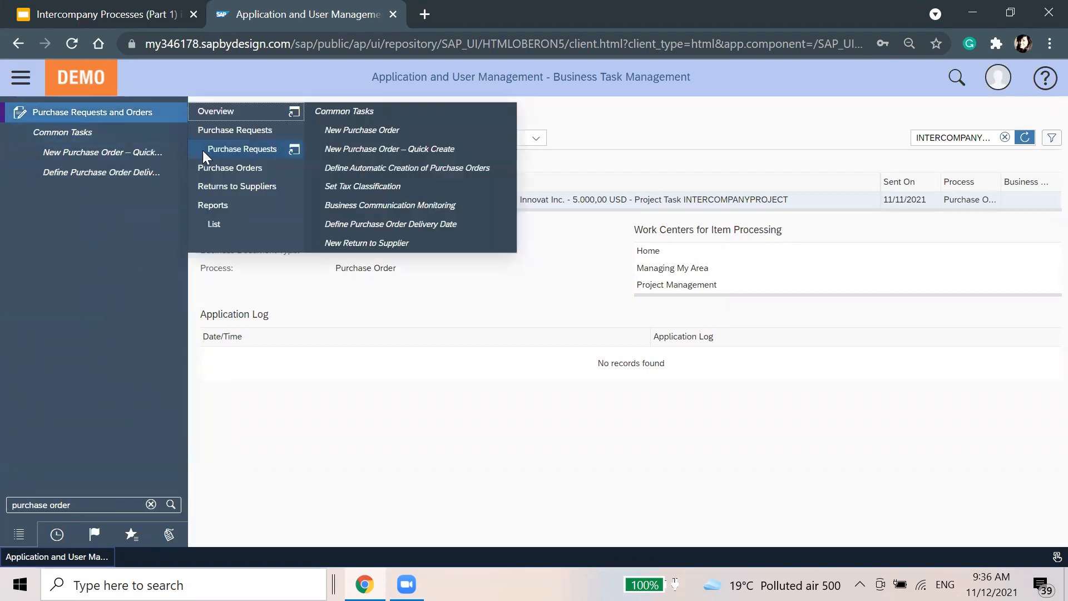
left_click(214, 168)
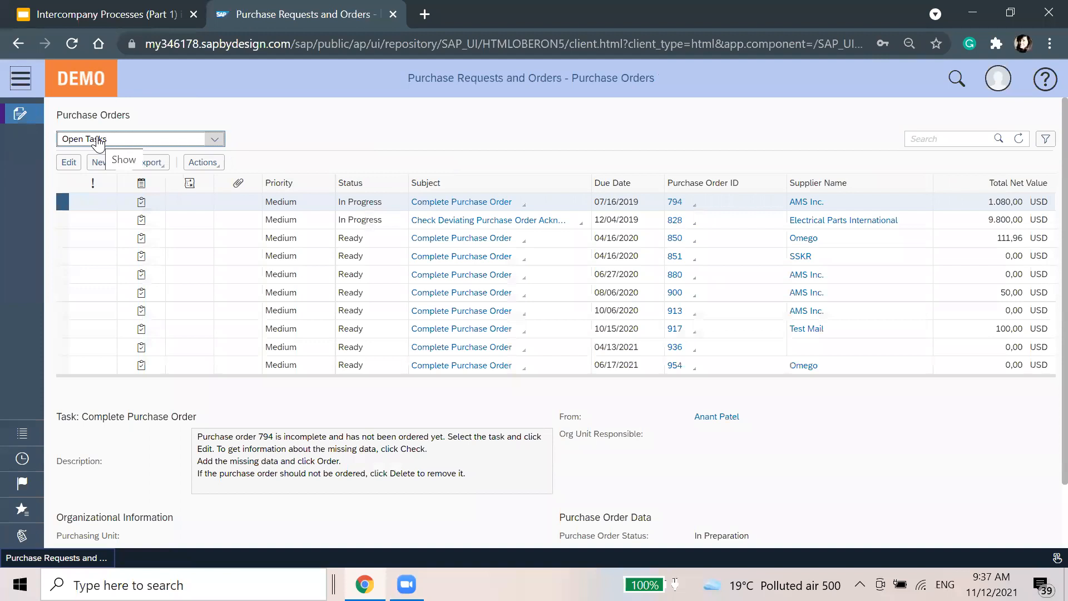
Step: Switch the list to All Purchase Orders and search it for the Innovat Inc. purchase order's ID followed by a wildcard
left_click(98, 142)
left_click(101, 376)
left_click(946, 137)
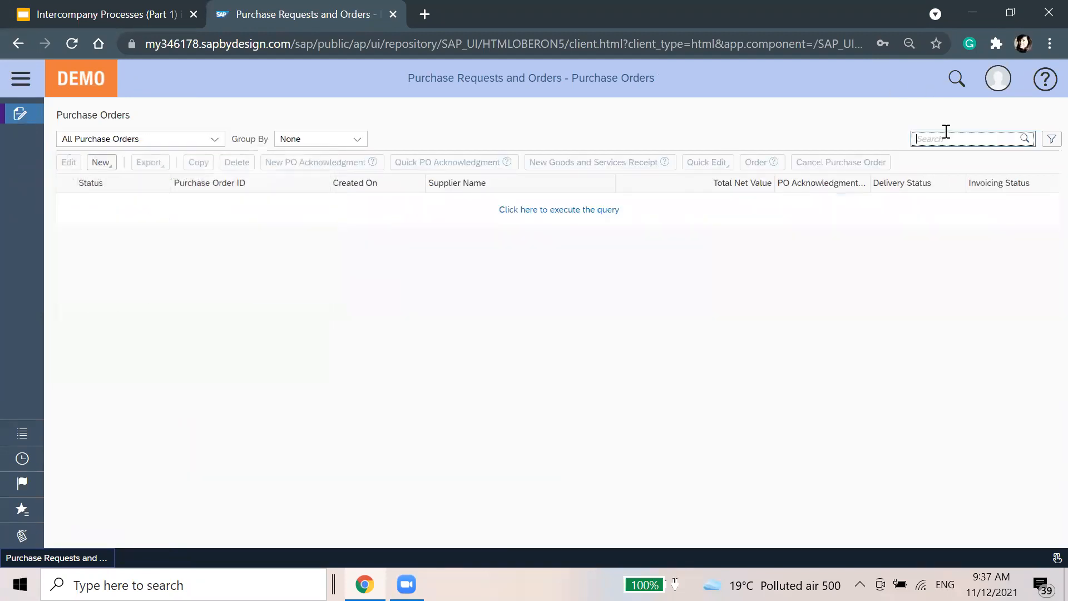
type("981*")
key("Return")
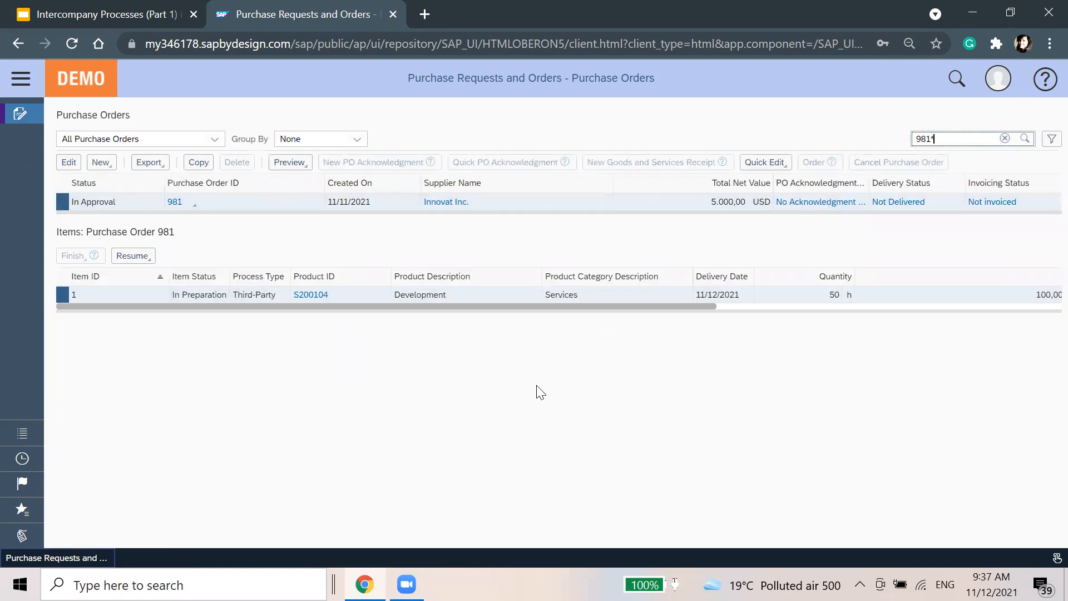
Step: Open the Innovat Inc. purchase order, review its document flow, approval, item and general data, and close it
left_click(70, 163)
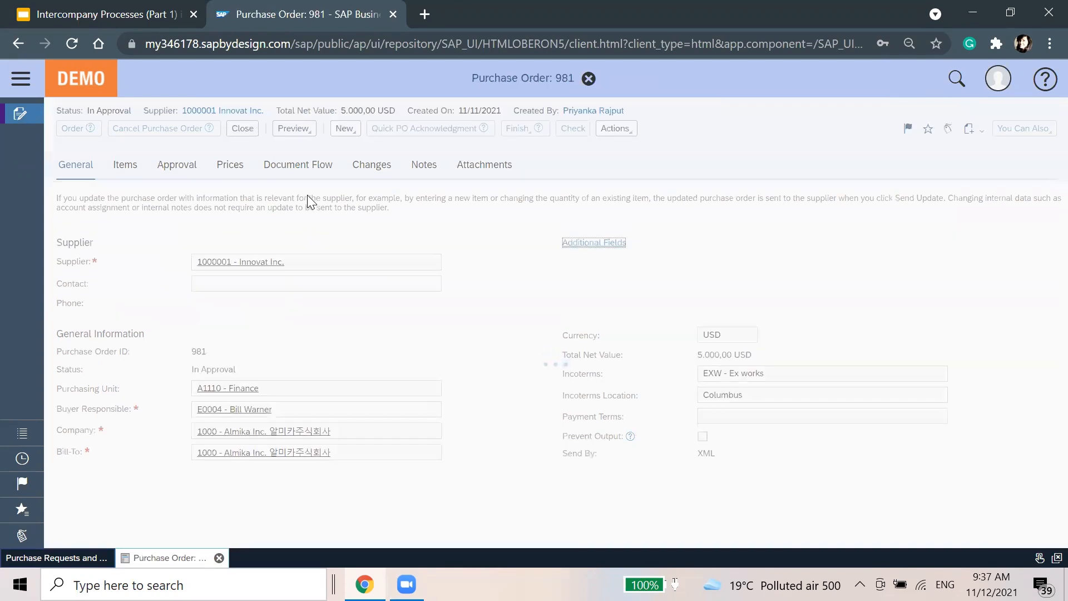
left_click(307, 177)
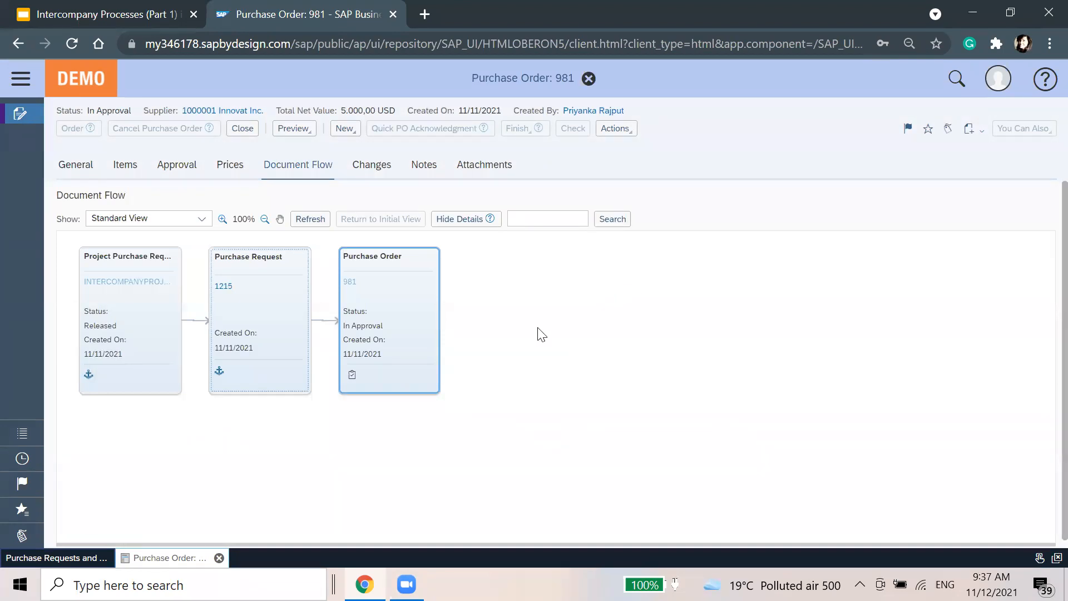
left_click(218, 166)
left_click(182, 168)
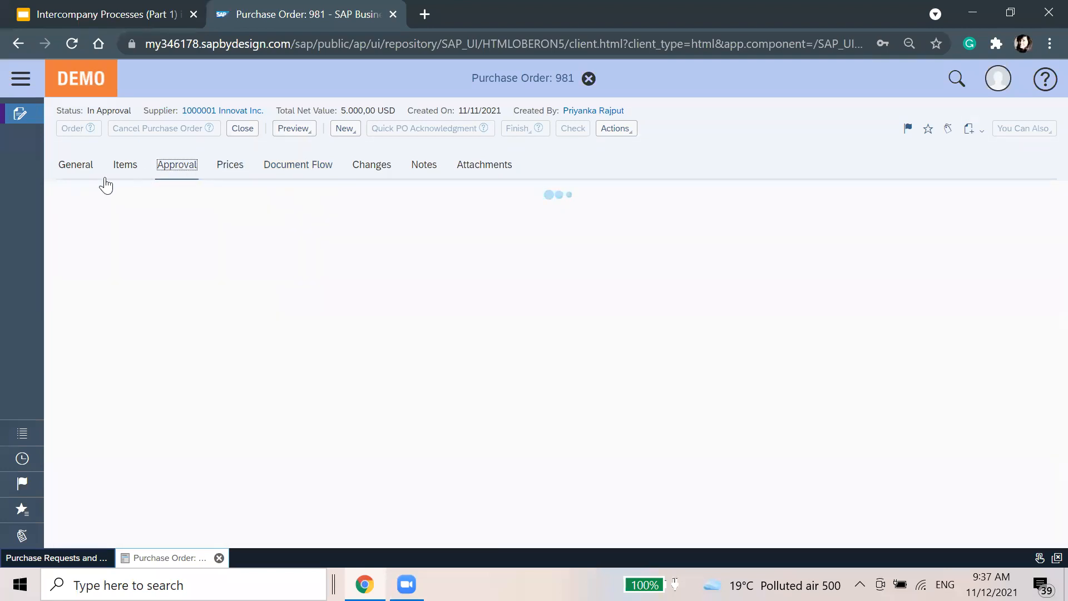
left_click(123, 171)
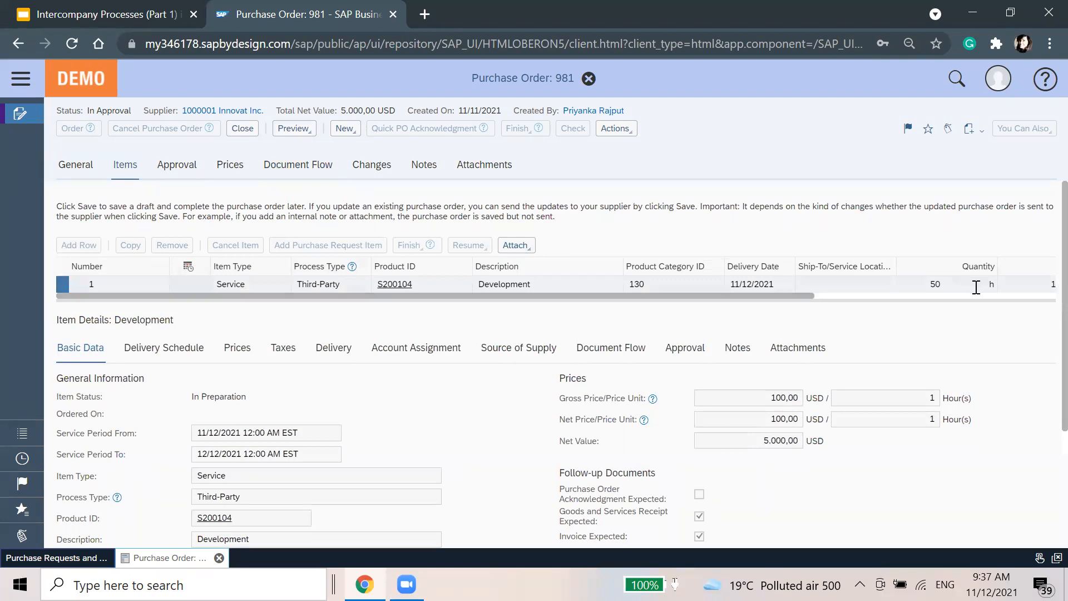
left_click(76, 165)
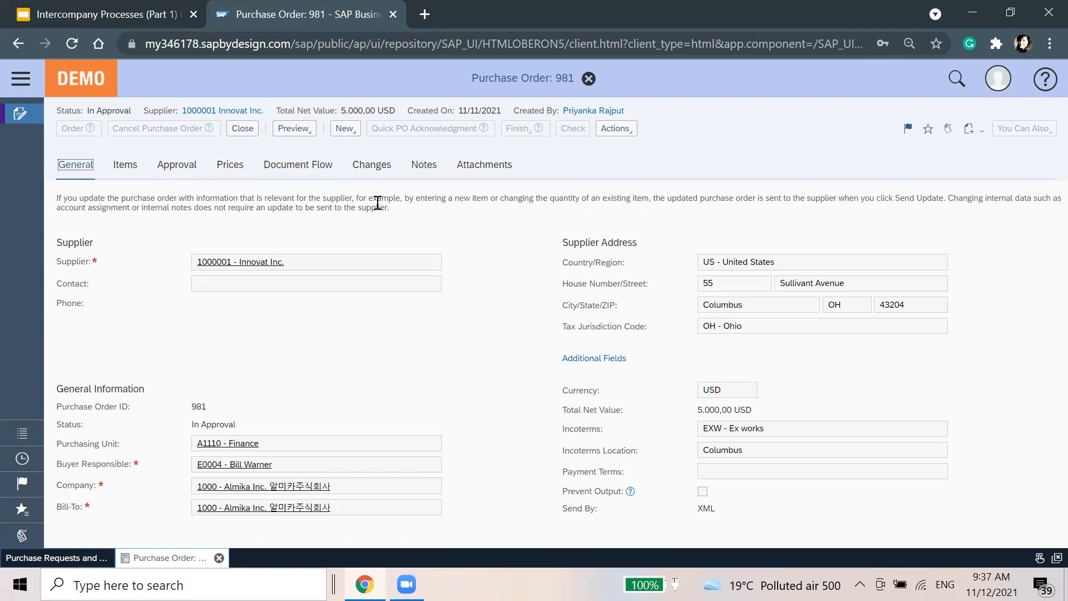
left_click(336, 311)
left_click(589, 78)
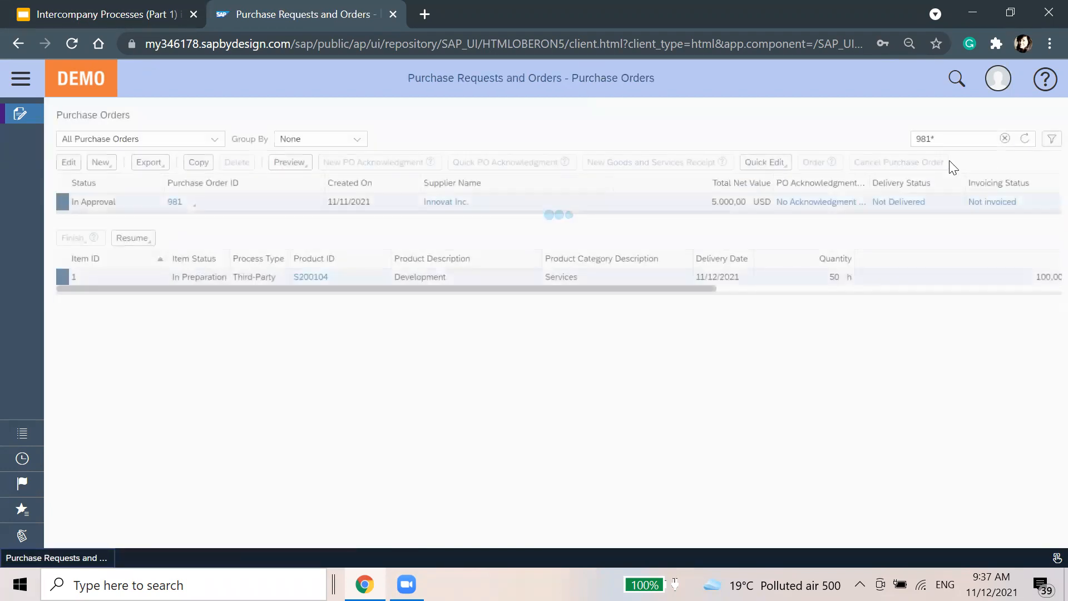
Step: Reopen the Innovat Inc. purchase order, examine the basic data of its Development service item, and close the order
left_click(69, 162)
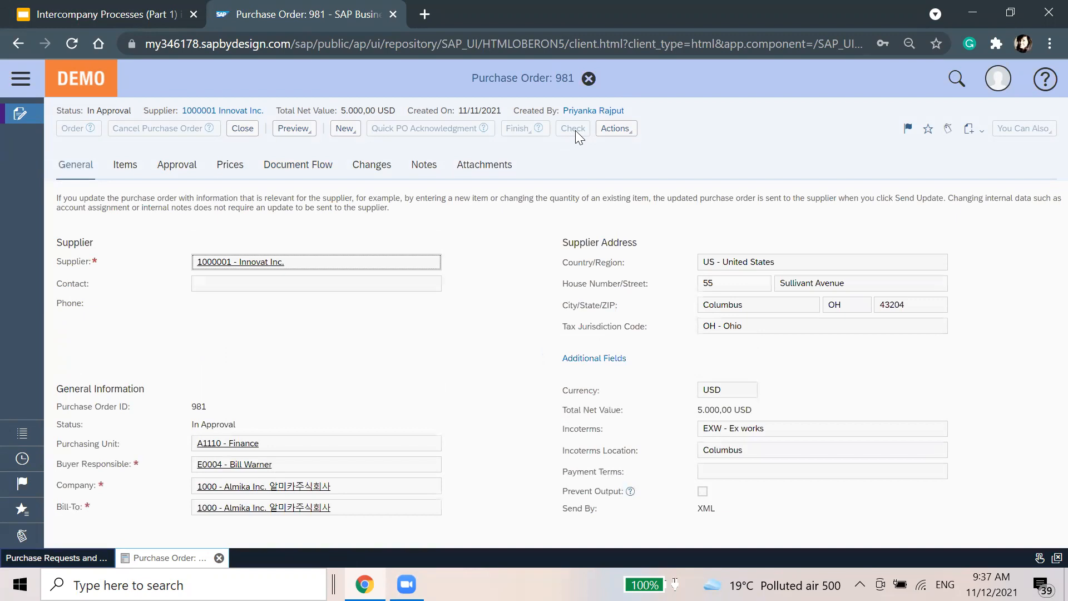
left_click(125, 165)
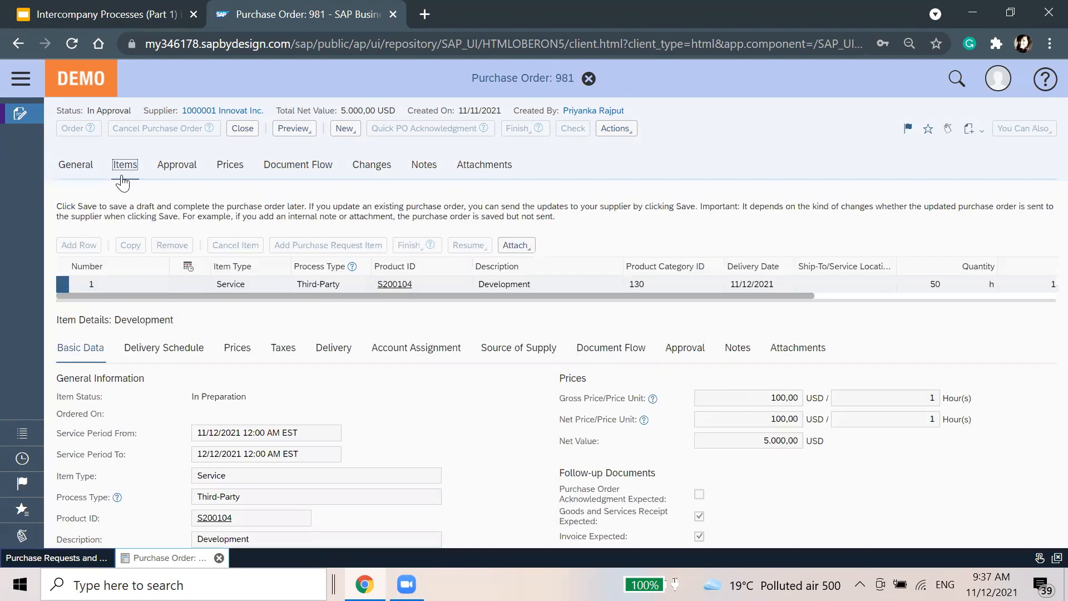
scroll(484, 441, "down", 3)
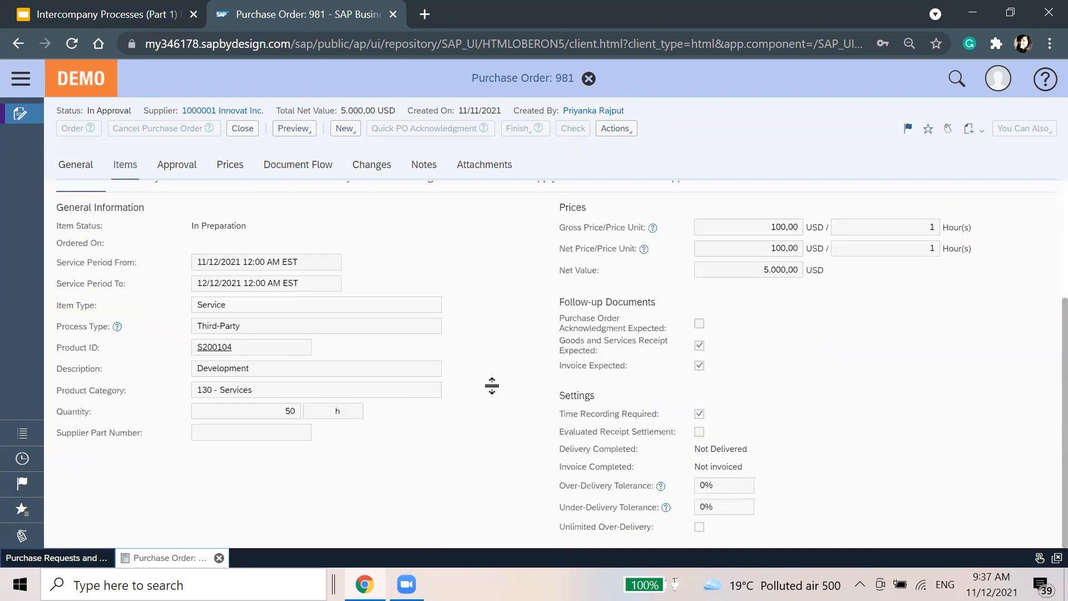
scroll(489, 453, "up", 3)
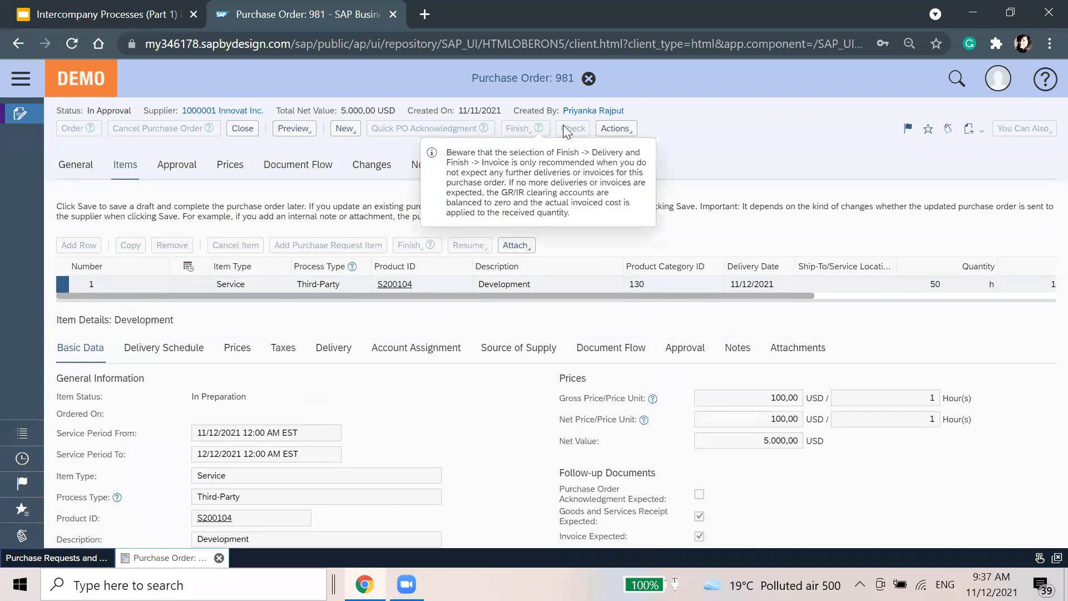
left_click(589, 78)
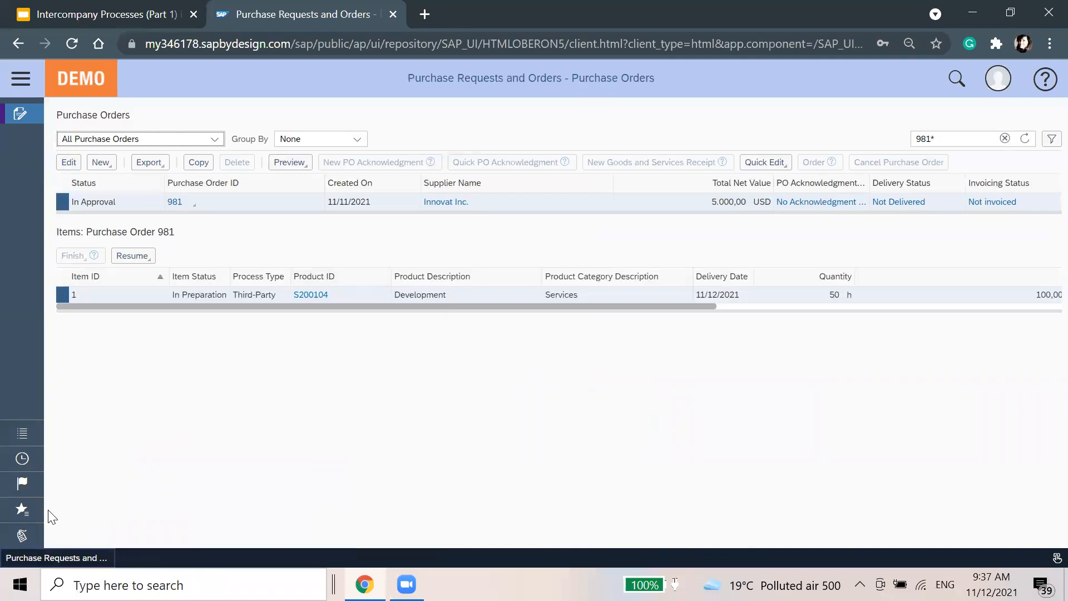
Step: Return to the Business Task Management view by finding "business task" in the navigation
left_click(20, 78)
left_click(88, 503)
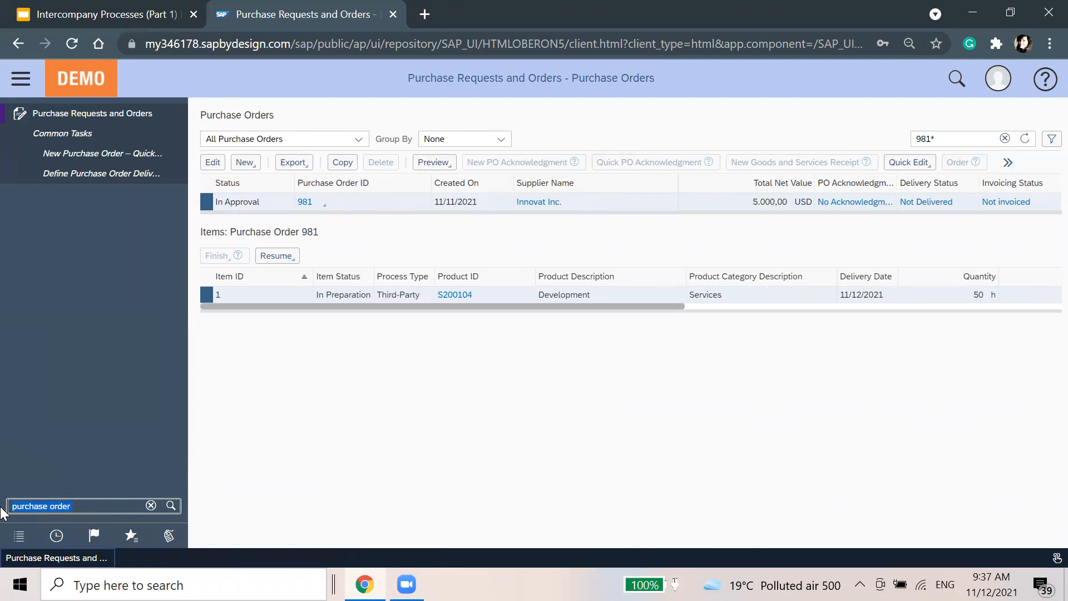
type("business task")
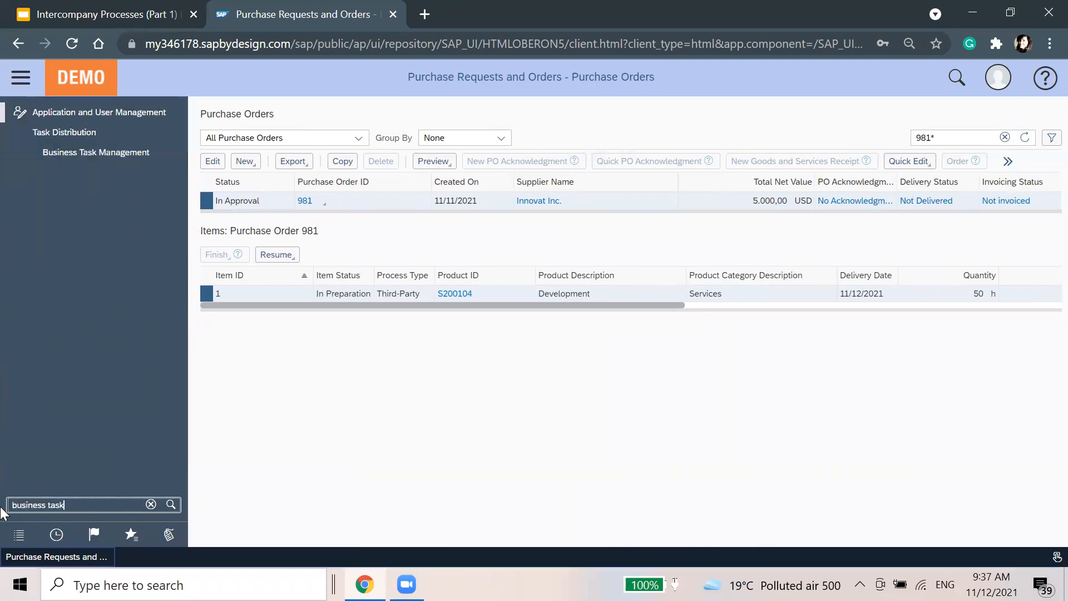
left_click(92, 151)
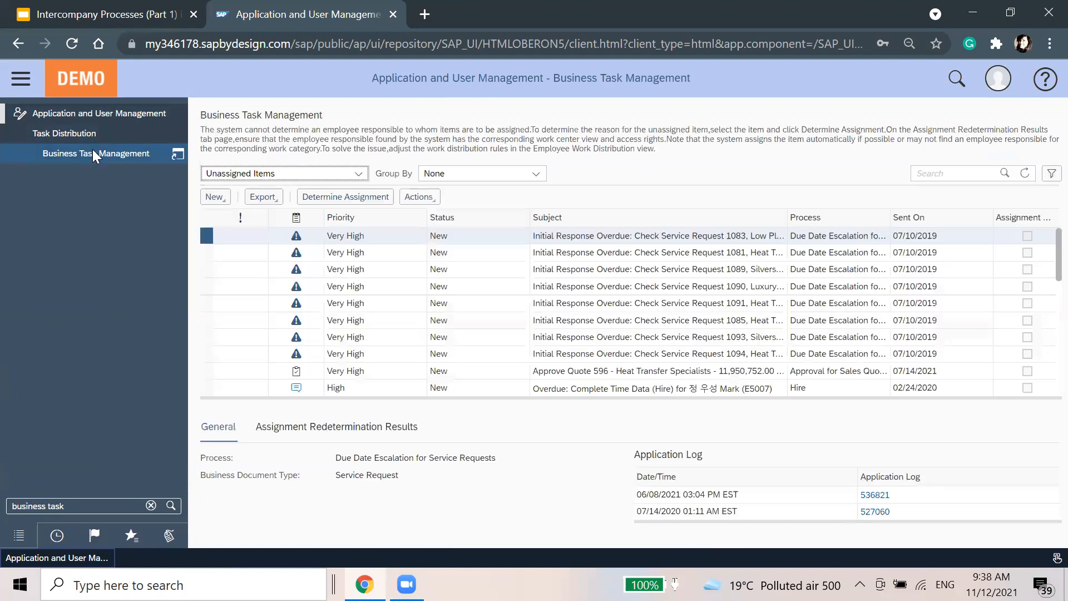
Step: Show All Items in the task list and search it for the Innovat Inc. purchase order's ID followed by a wildcard
left_click(311, 173)
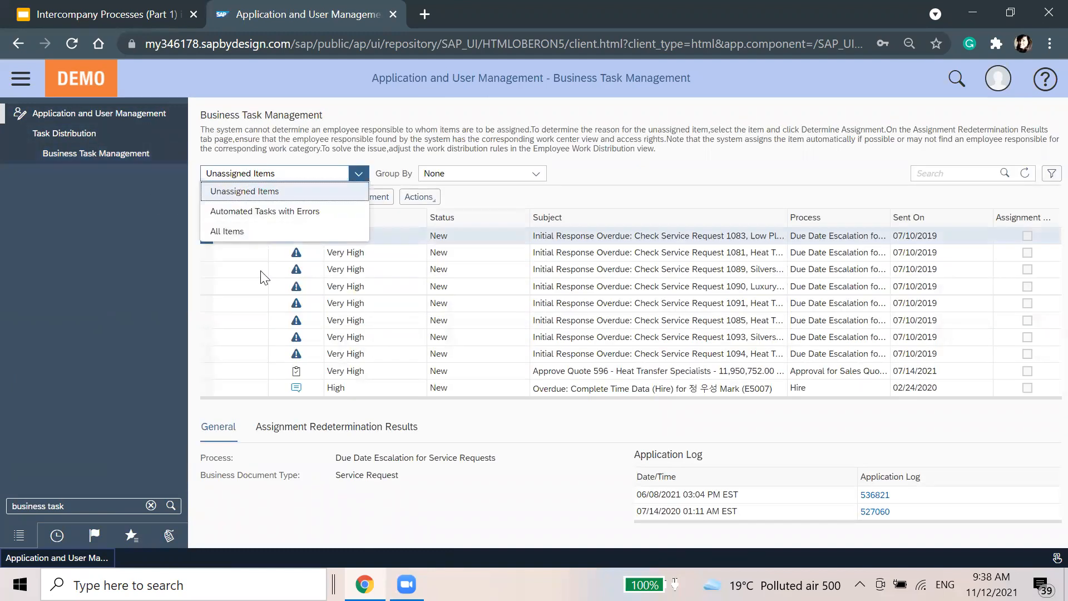
left_click(262, 232)
left_click(20, 78)
left_click(1001, 173)
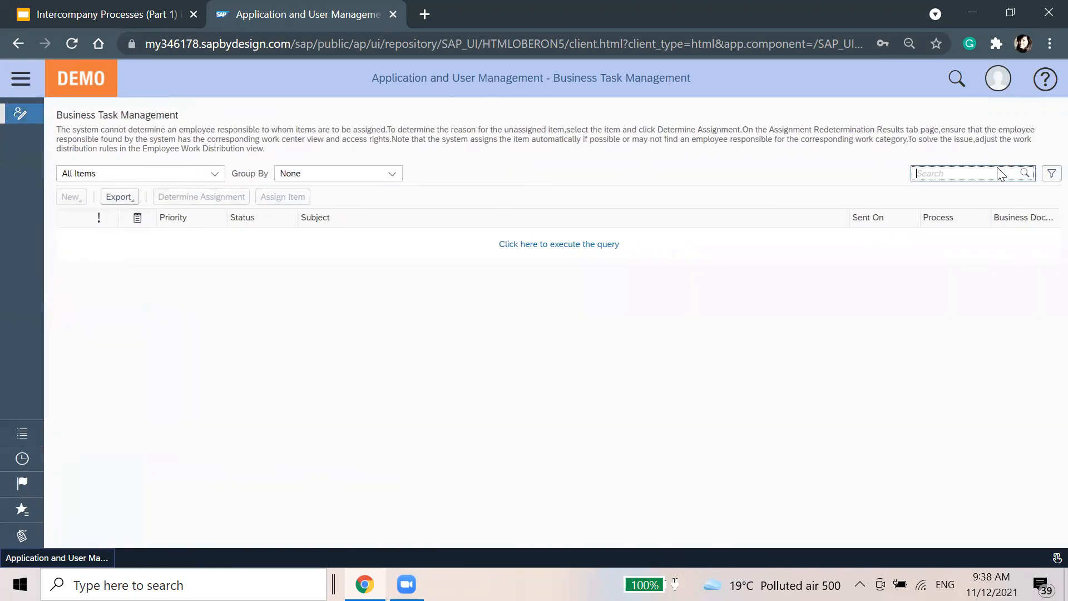
type("981*")
key("Return")
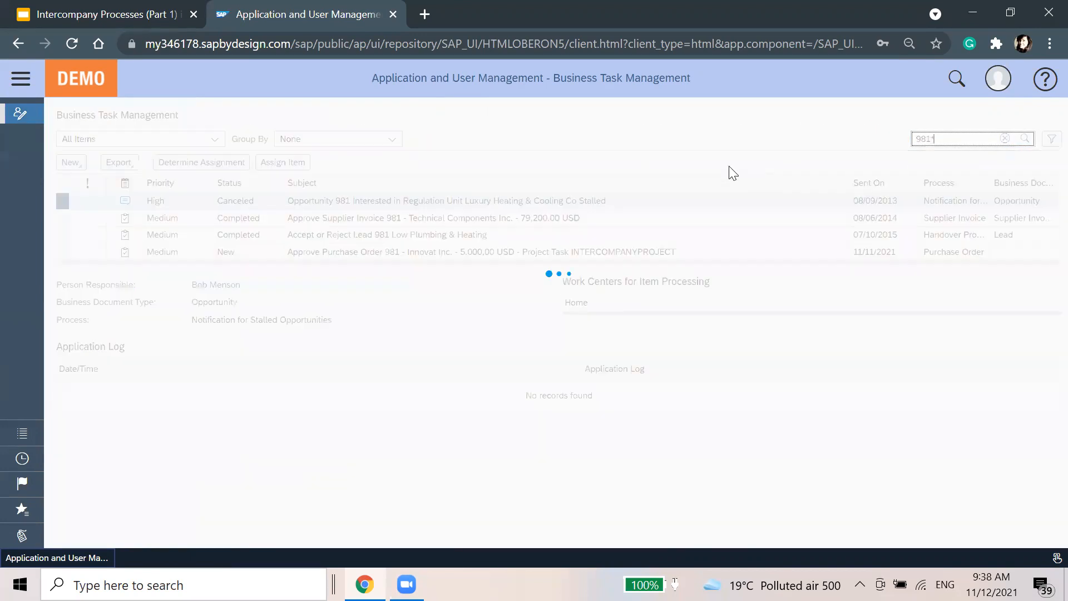
Step: Assign the Innovat Inc. purchase order approval task to the chosen employee, found by first name
left_click(348, 251)
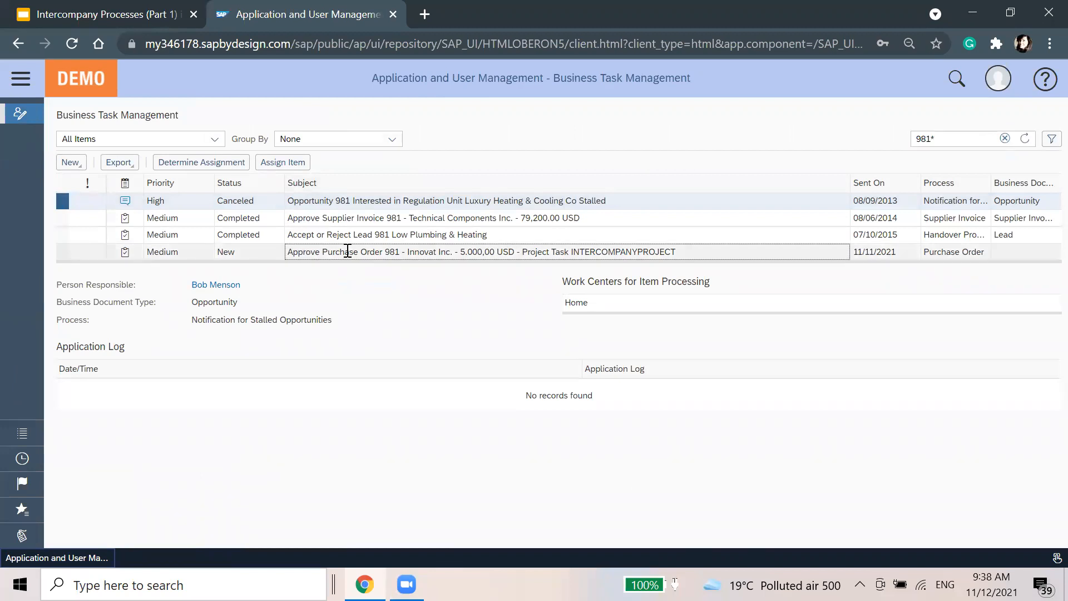
left_click(283, 162)
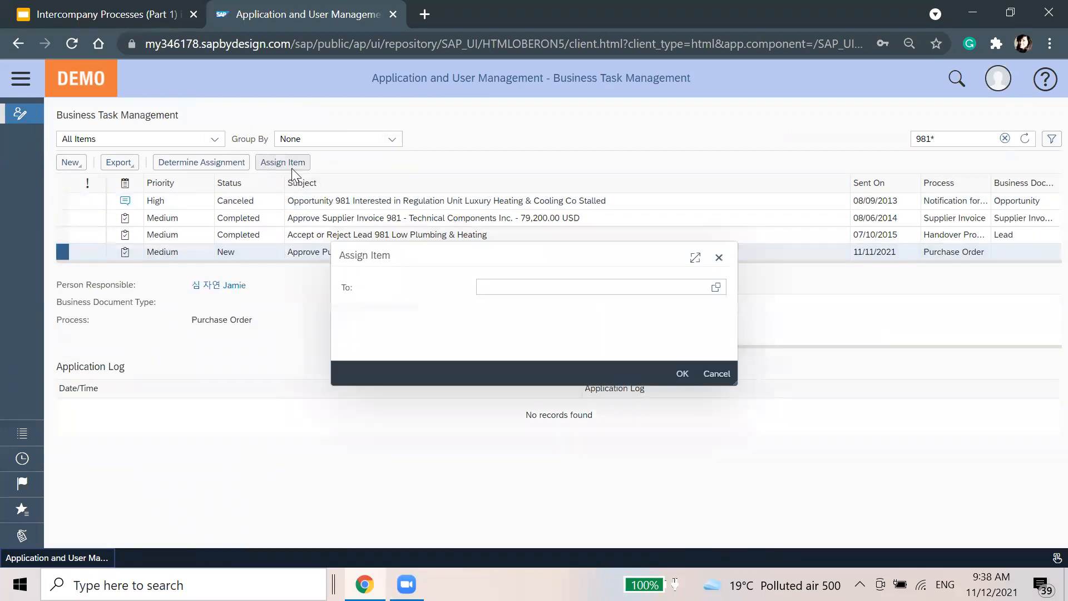
type("kev")
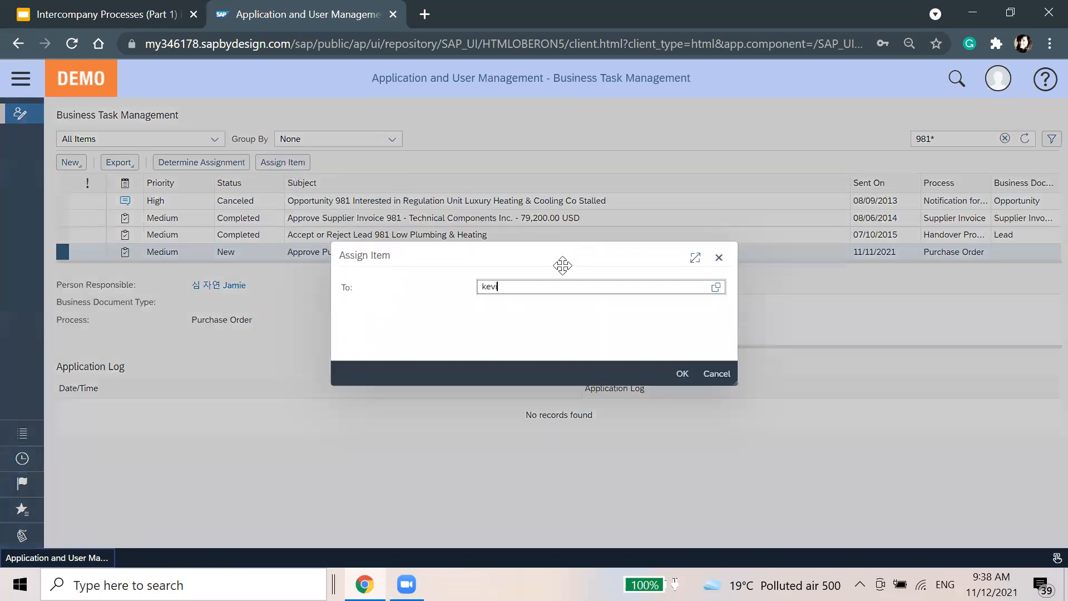
type("in")
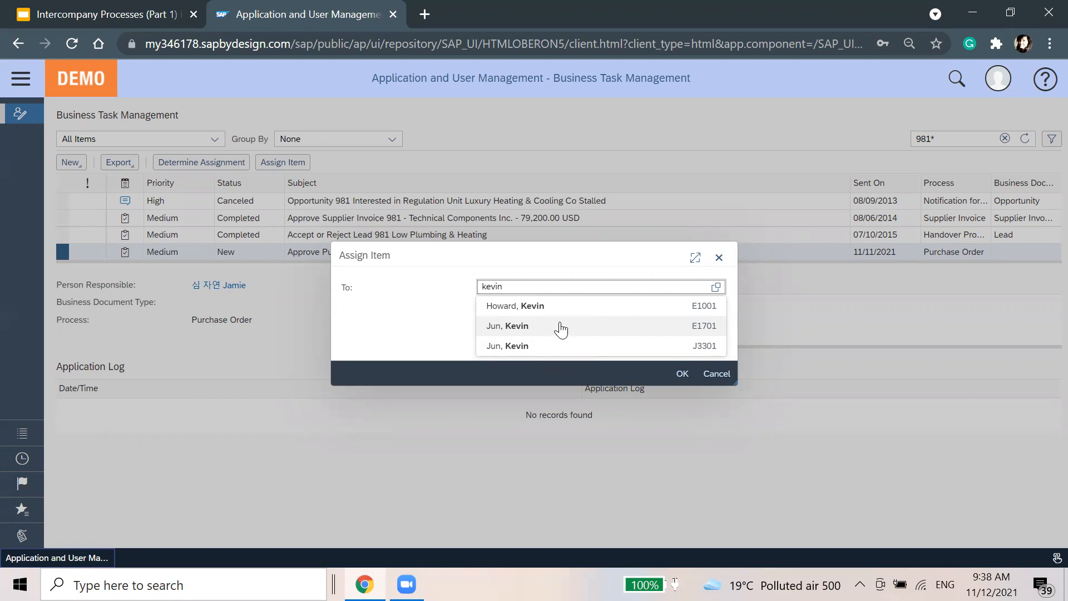
left_click(561, 329)
left_click(681, 373)
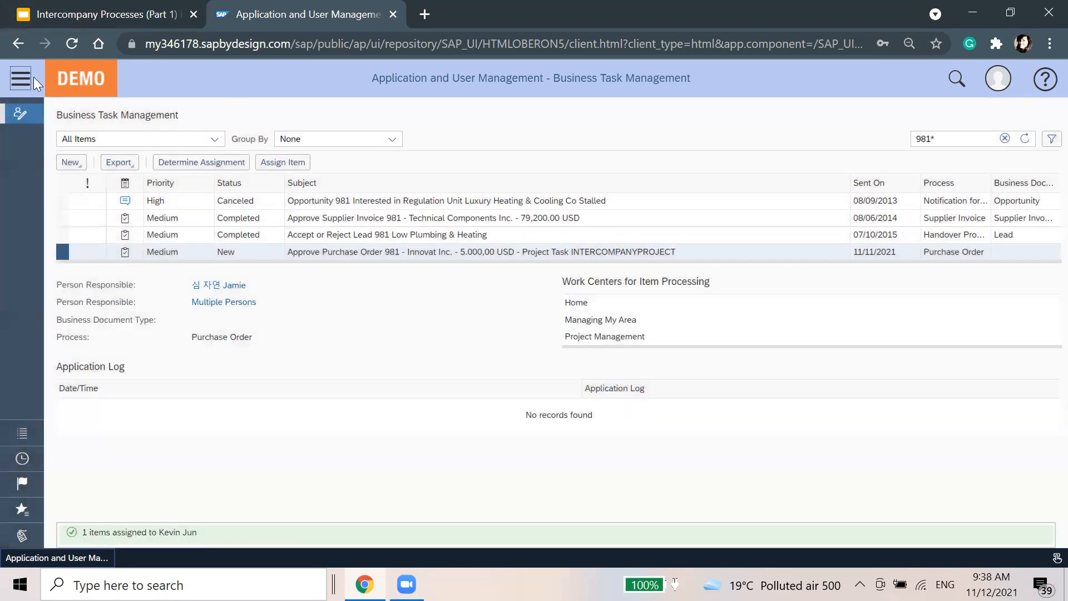
Step: Clear the navigation filter and open the Approvals view of Managing My Area
left_click(21, 79)
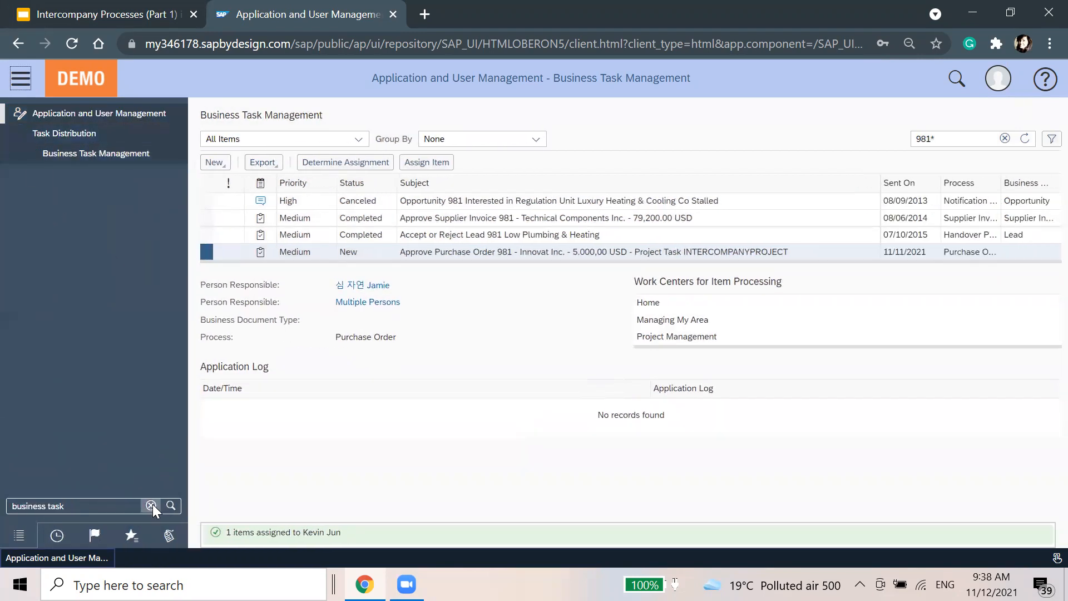
left_click(151, 505)
mouse_move(124, 294)
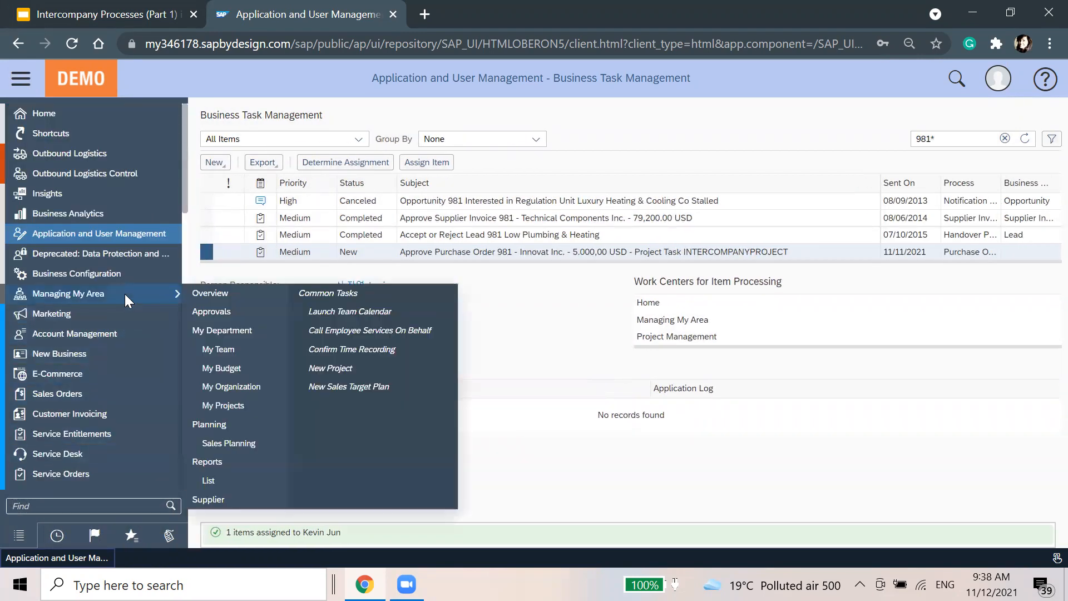
left_click(212, 312)
left_click(27, 79)
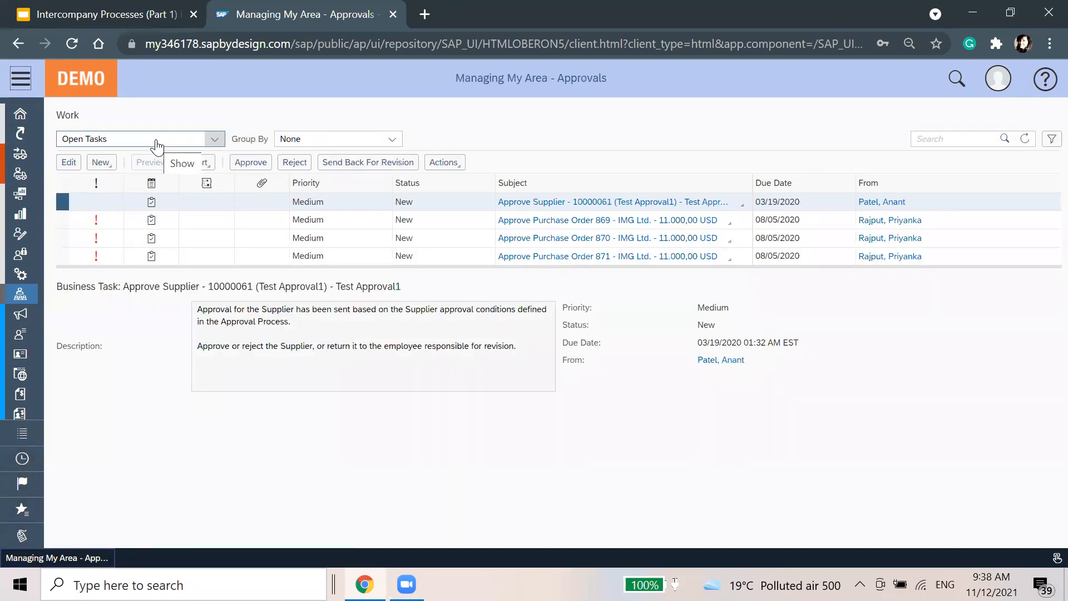
Step: Look through the approval task categories available for the work list, keeping Open Tasks selected
left_click(156, 147)
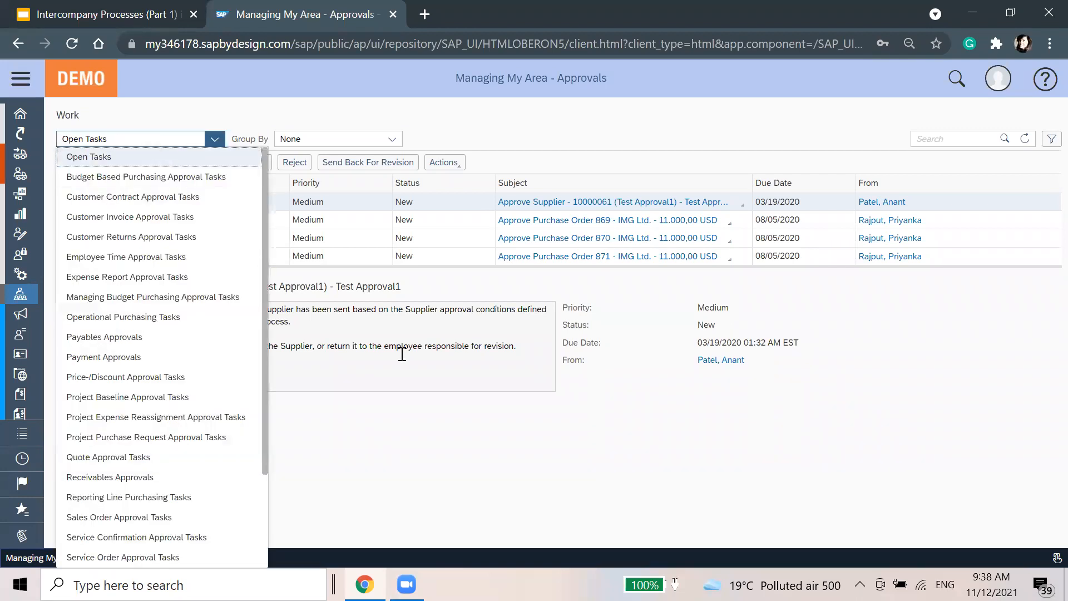
scroll(195, 484, "down", 2)
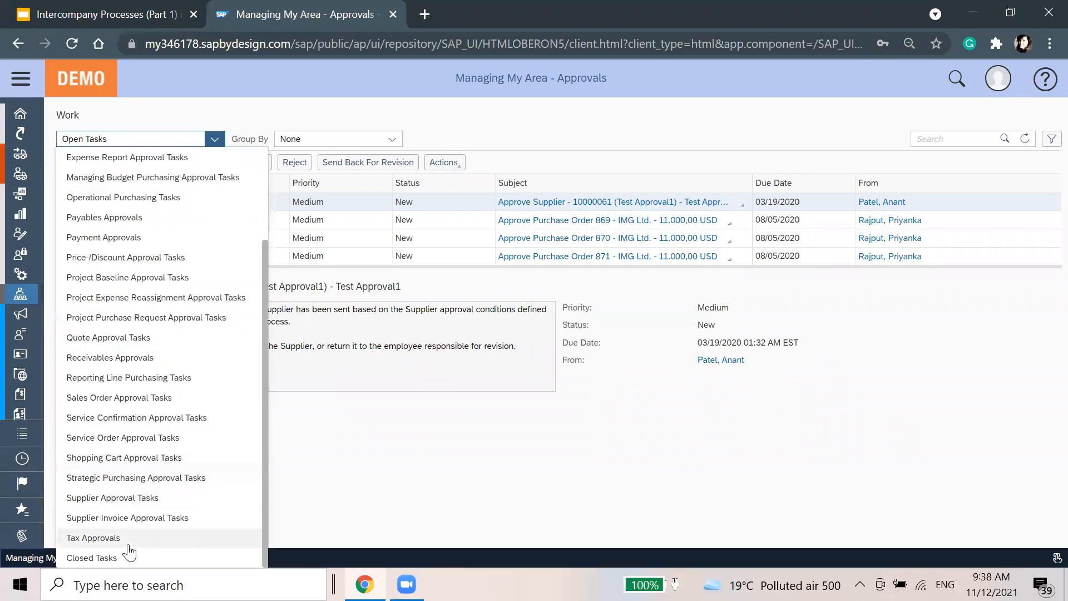
scroll(167, 385, "up", 2)
left_click(927, 140)
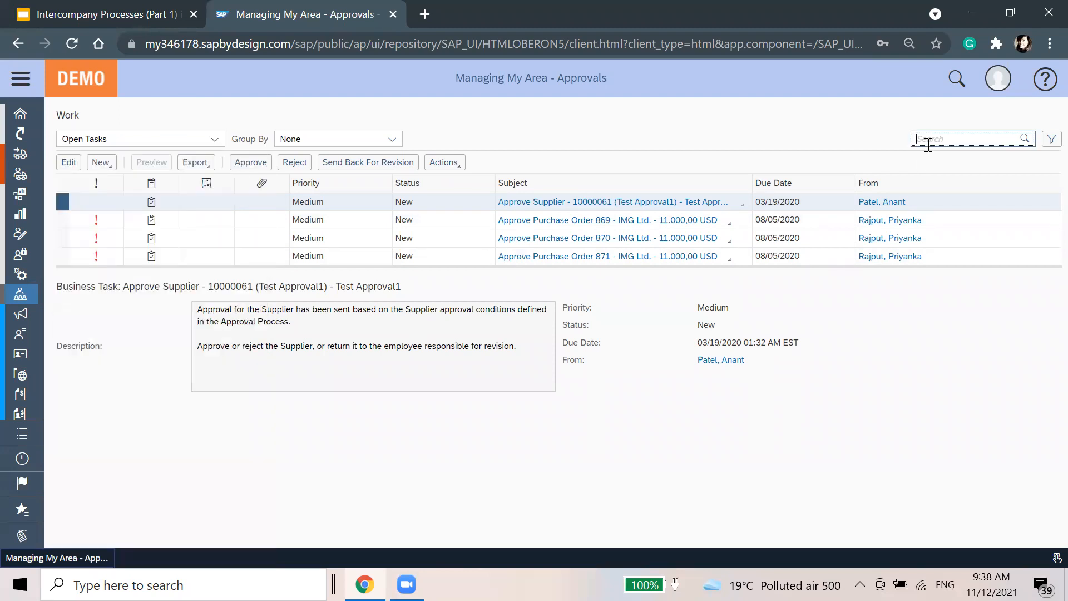
left_click(519, 428)
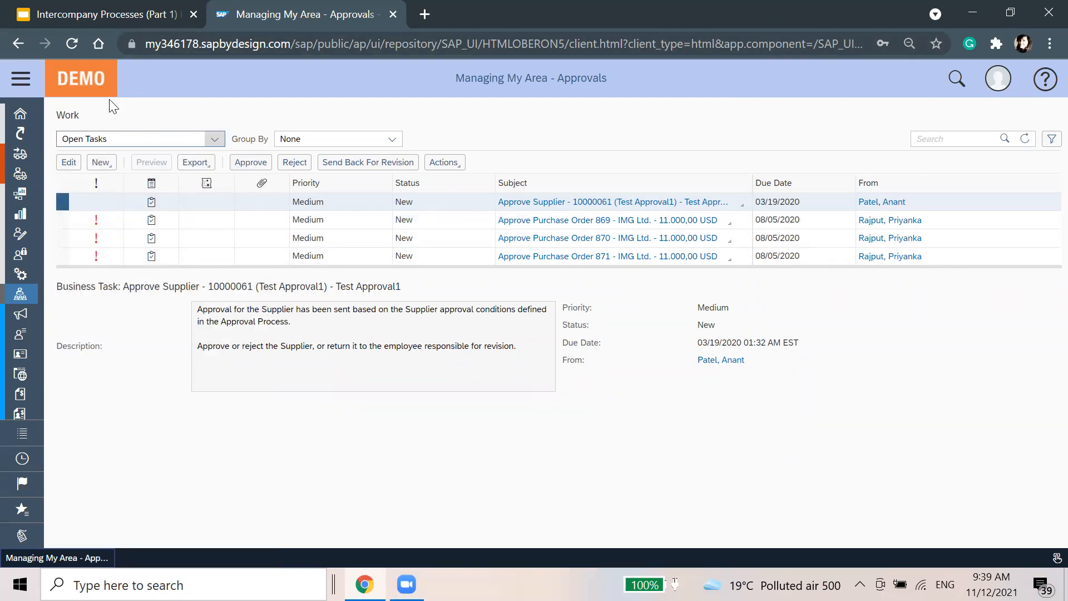
Step: Find the Project Management work center by filtering the navigation for "project man" and open its Projects view
mouse_move(22, 462)
left_click(109, 504)
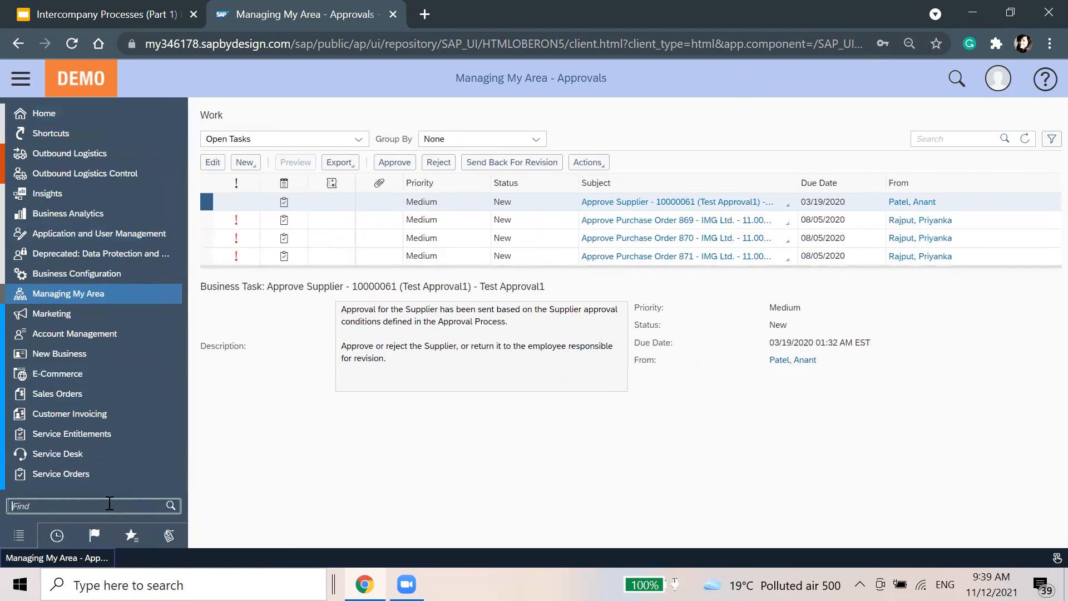
type("project man")
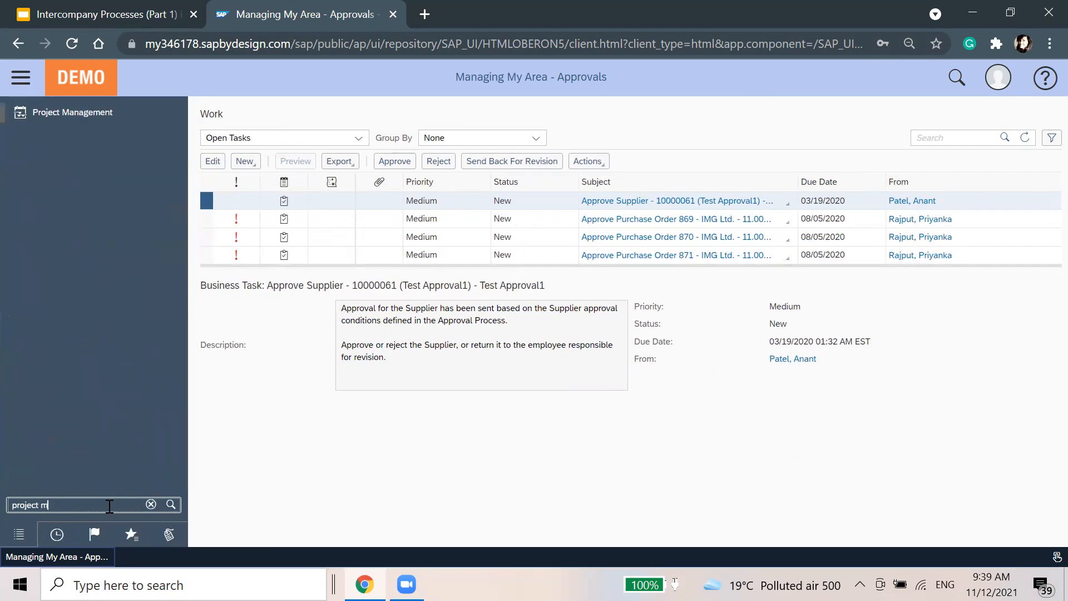
left_click(113, 111)
left_click(208, 142)
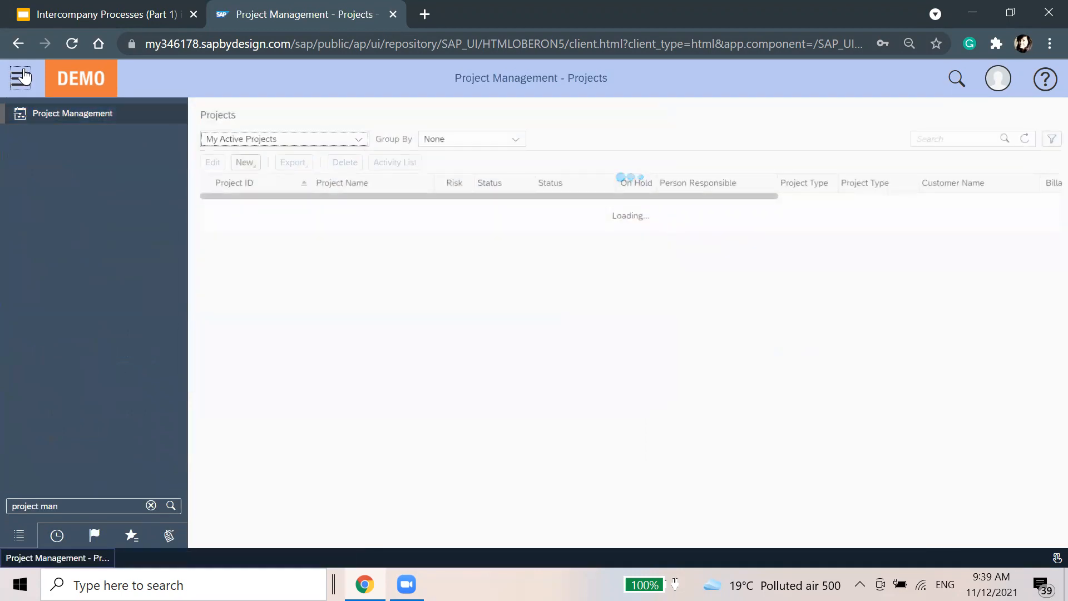
Step: Show All Projects, search for "icp001*" and open the matching intercompany project for editing
left_click(178, 139)
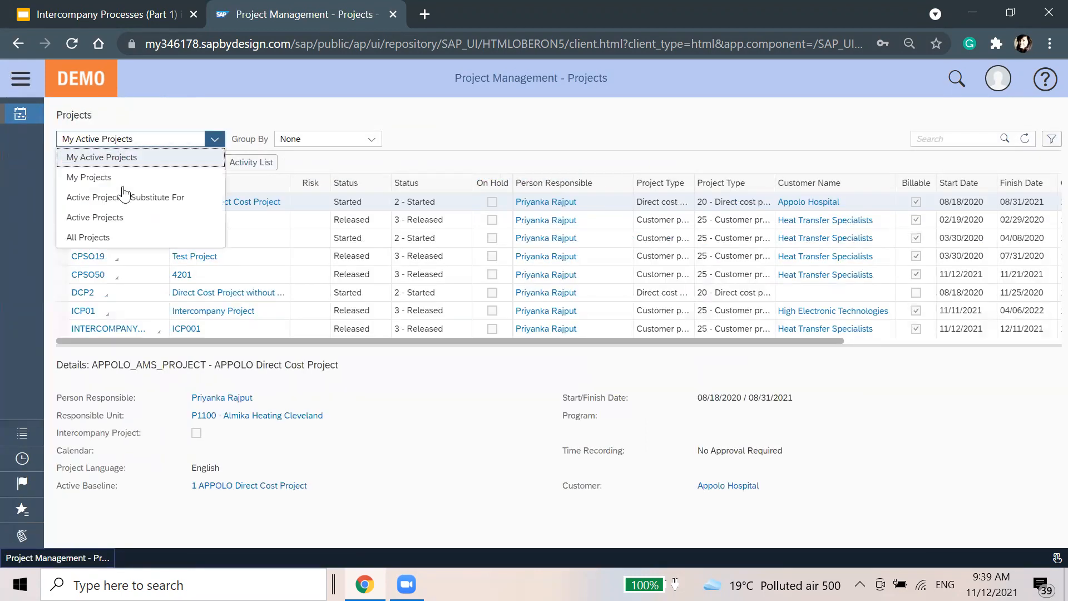
left_click(106, 238)
left_click(952, 140)
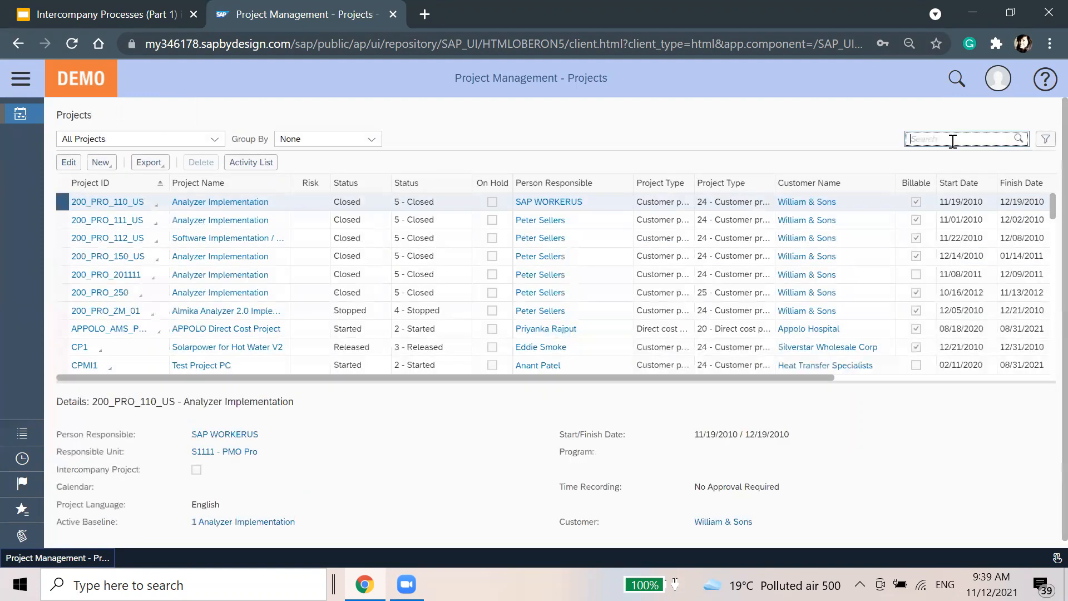
type("icp001*")
key("Return")
left_click(70, 162)
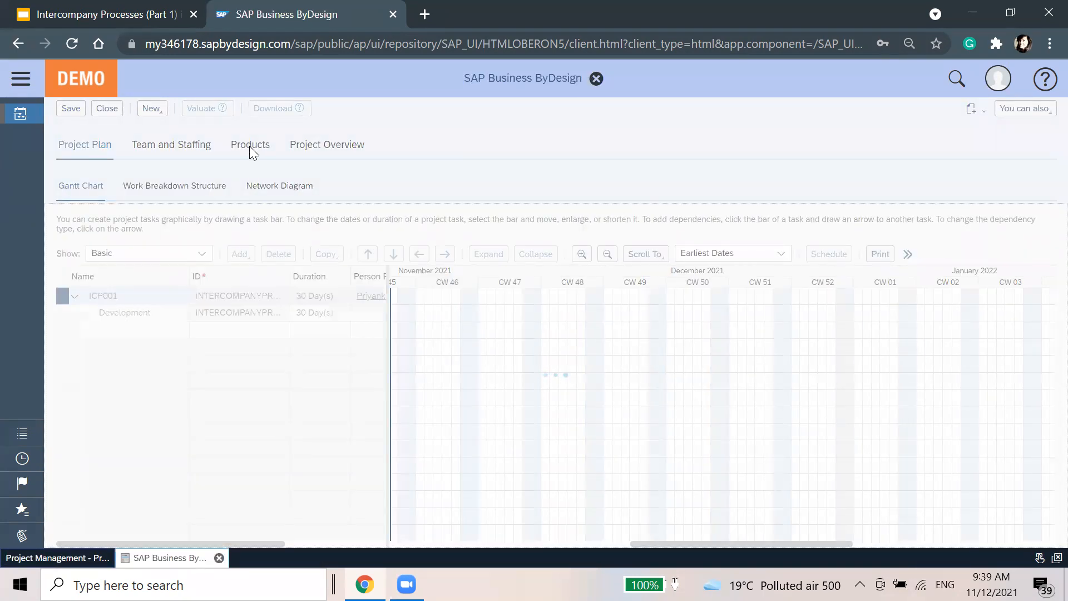
Step: View the document flow of the purchase order item under the project's products and open the purchase order from it
left_click(259, 195)
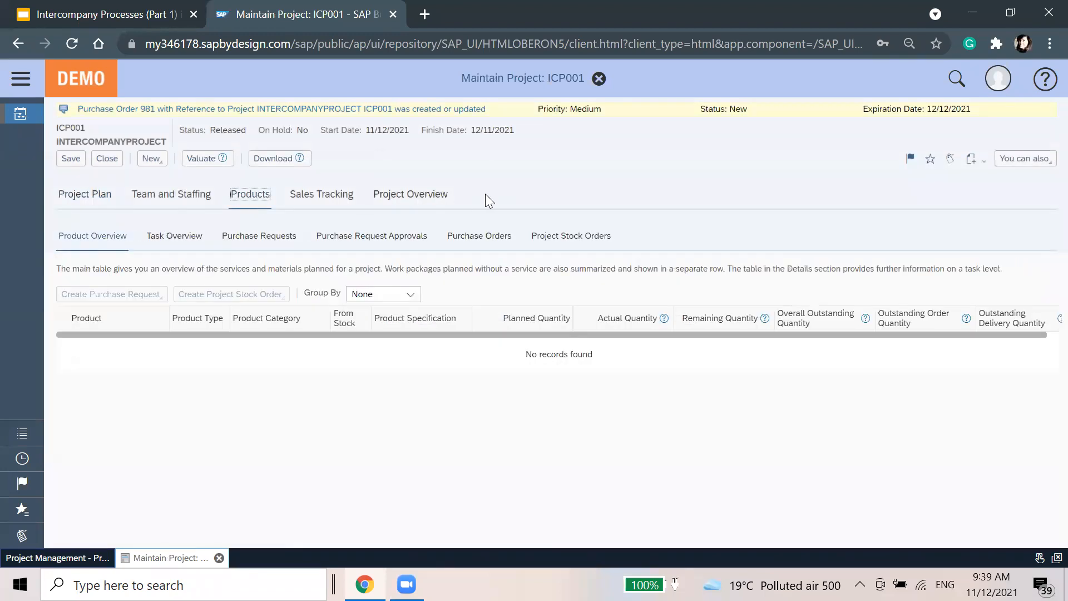
left_click(506, 237)
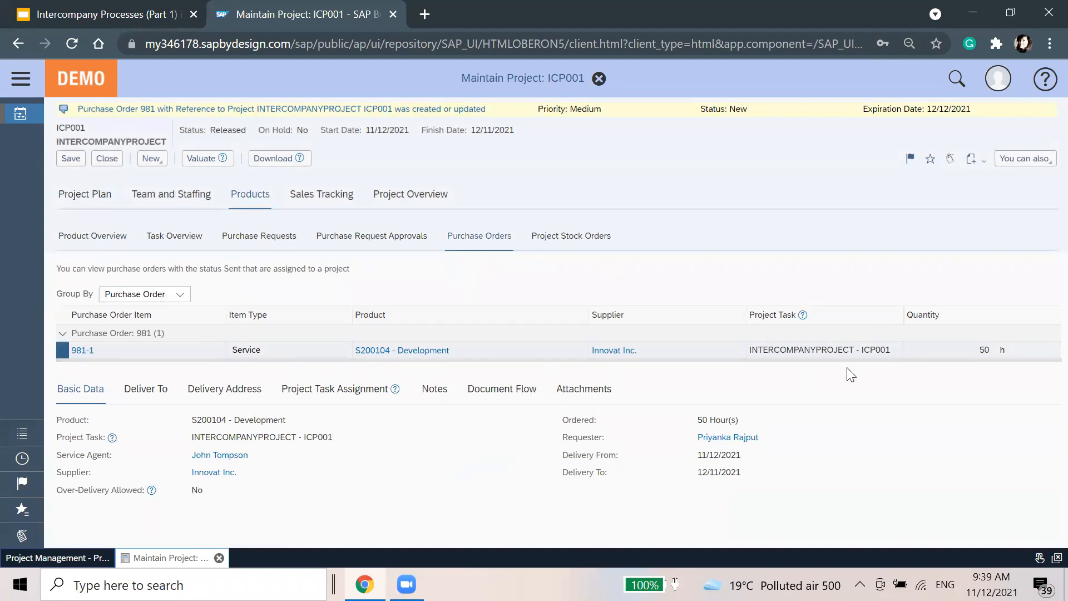
left_click(474, 392)
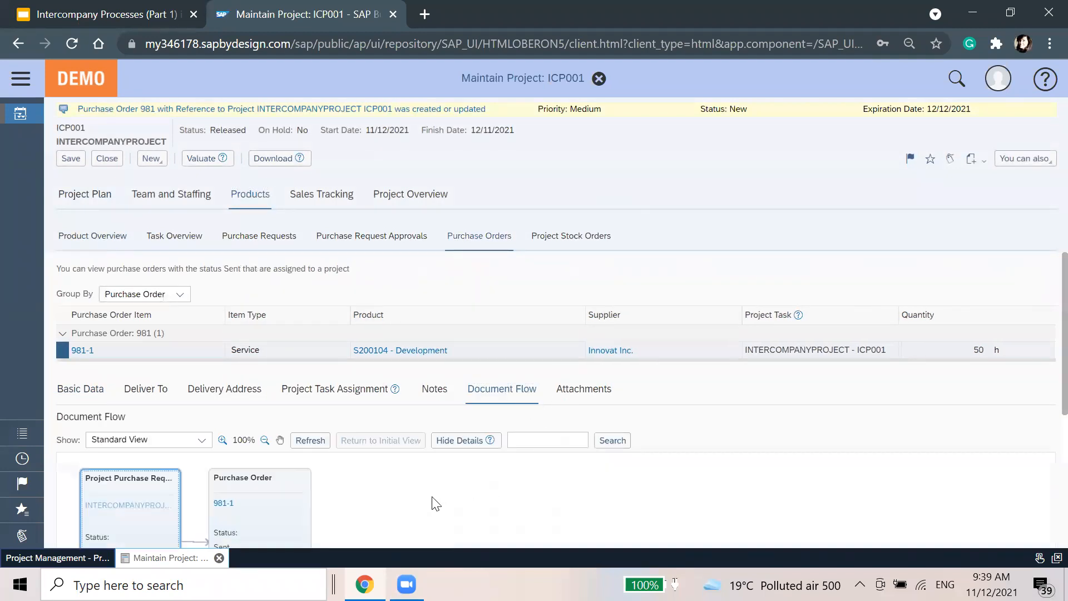
scroll(432, 502, "down", 5)
scroll(459, 398, "up", 5)
left_click(223, 503)
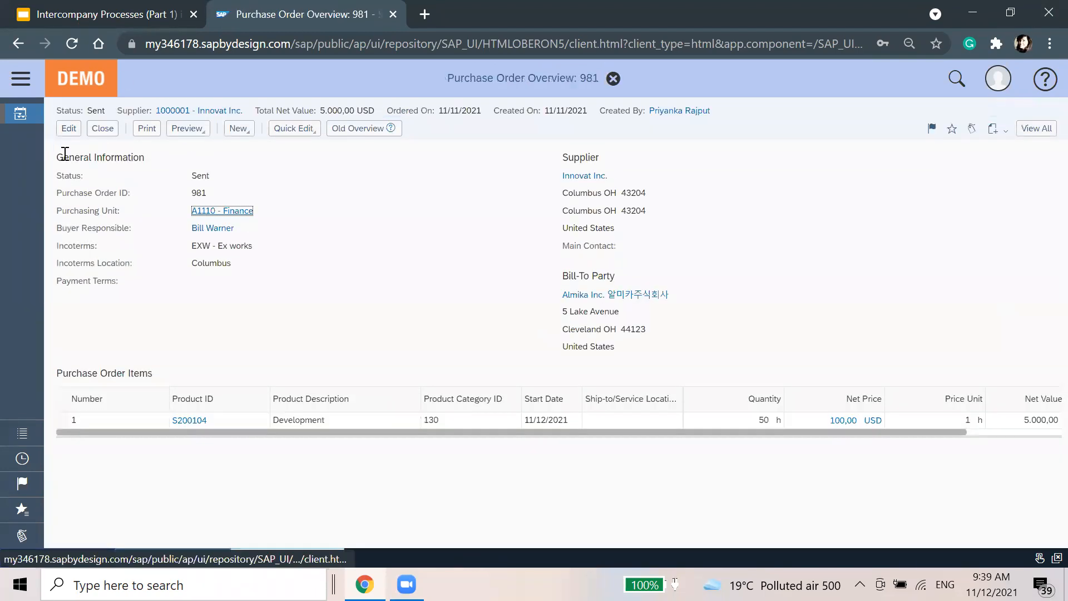
Step: Open the purchase order for editing and examine its document flow, switching the display to Extended View
left_click(69, 128)
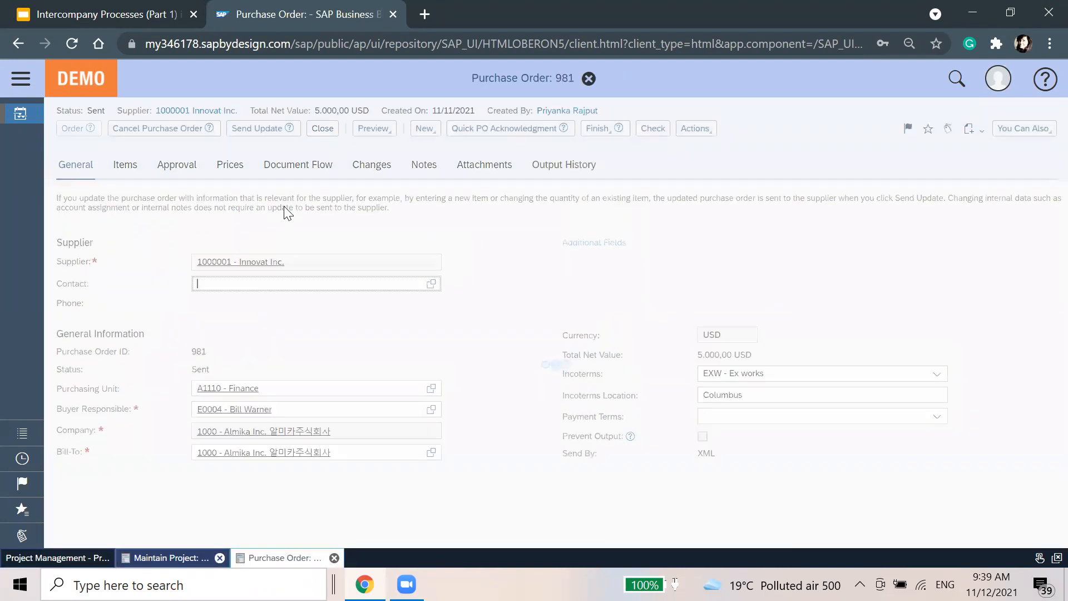
left_click(304, 165)
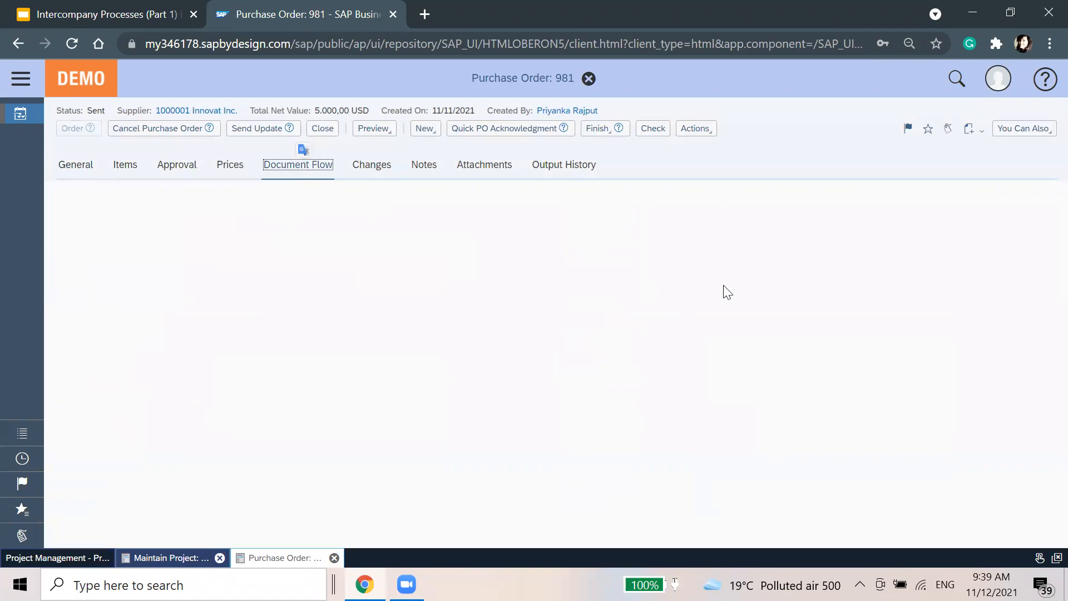
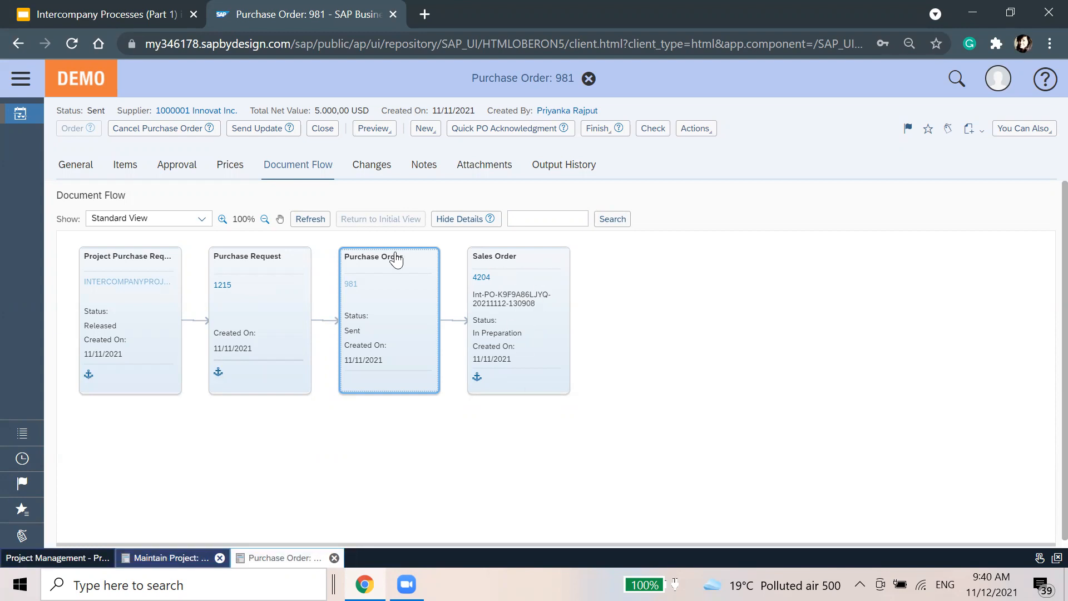
left_click(202, 218)
left_click(159, 257)
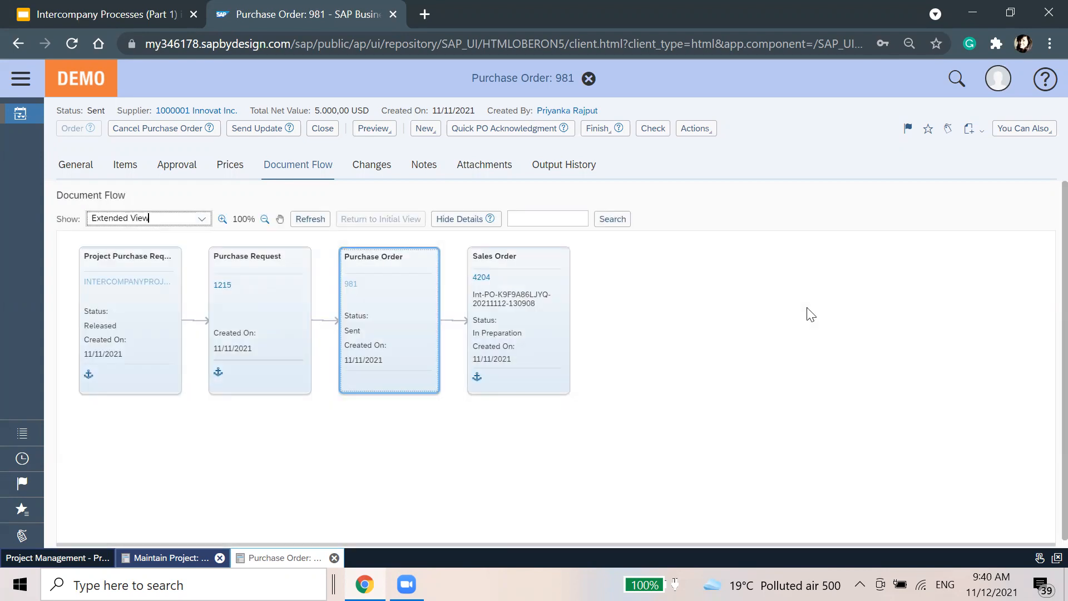
Step: Open the sales order from the document flow, review its general data, delivery details and items, and close it
left_click(481, 277)
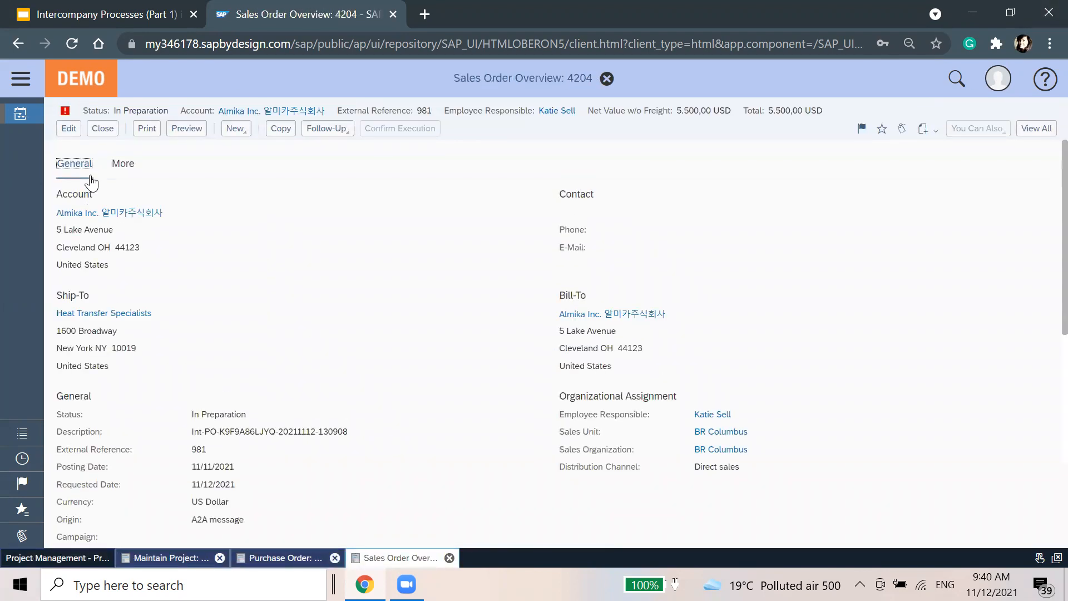
left_click(71, 133)
scroll(412, 300, "down", 10)
scroll(412, 300, "down", 1)
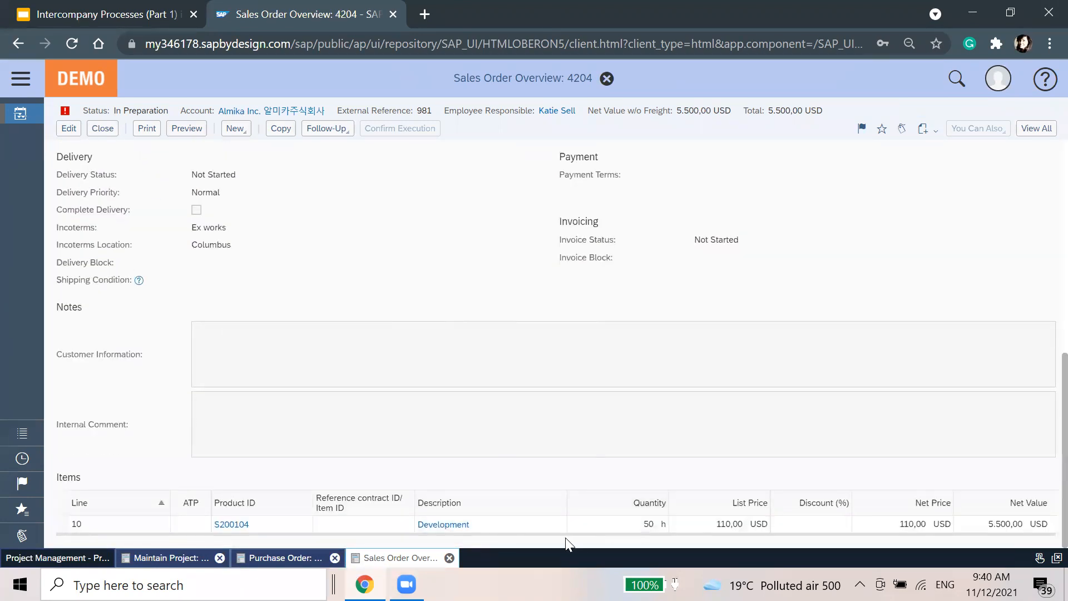
scroll(531, 392, "up", 11)
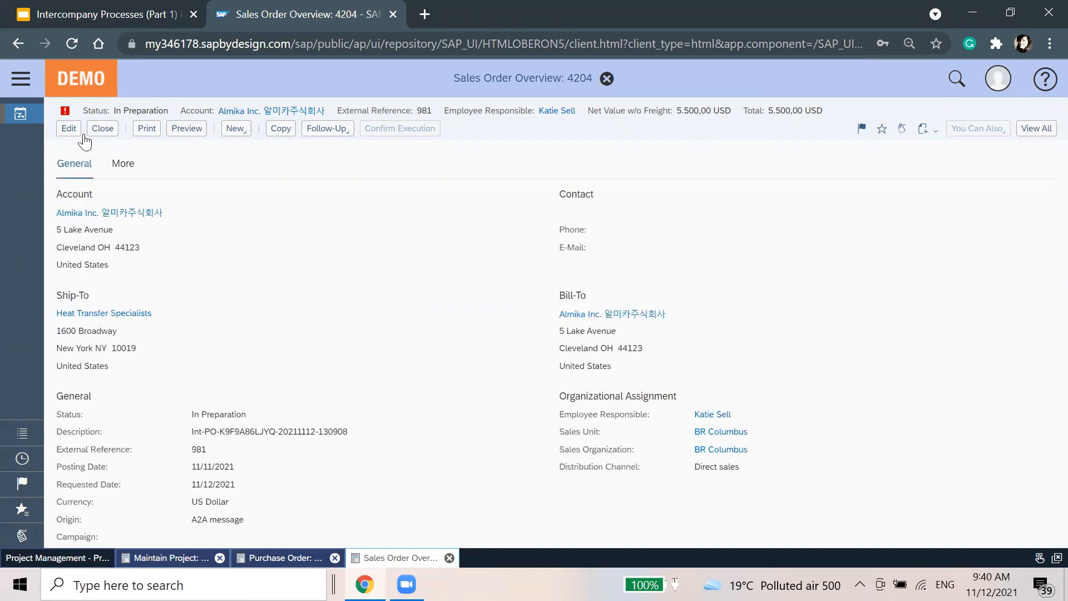
left_click(102, 128)
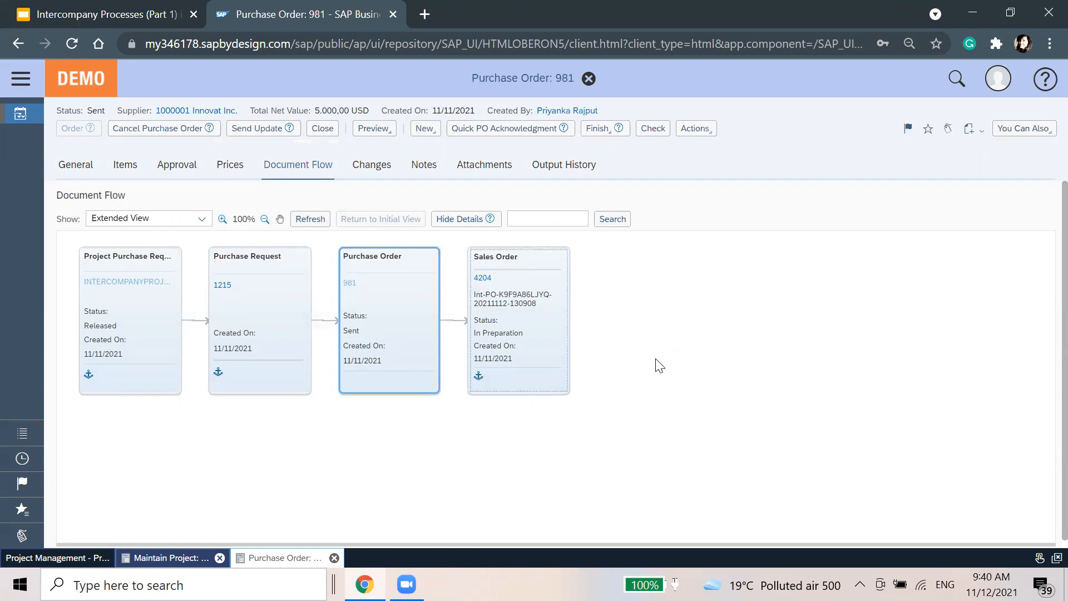
Step: Close the purchase order, switch to the Intercompany Processes deck in Google Slides and present it from slide 5
left_click(588, 78)
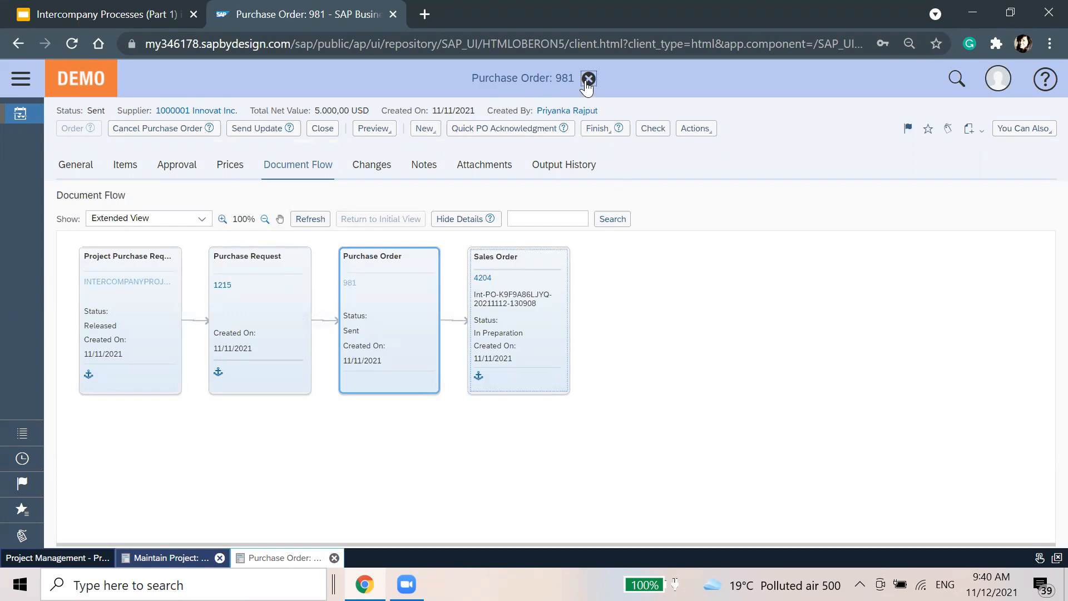
left_click(117, 12)
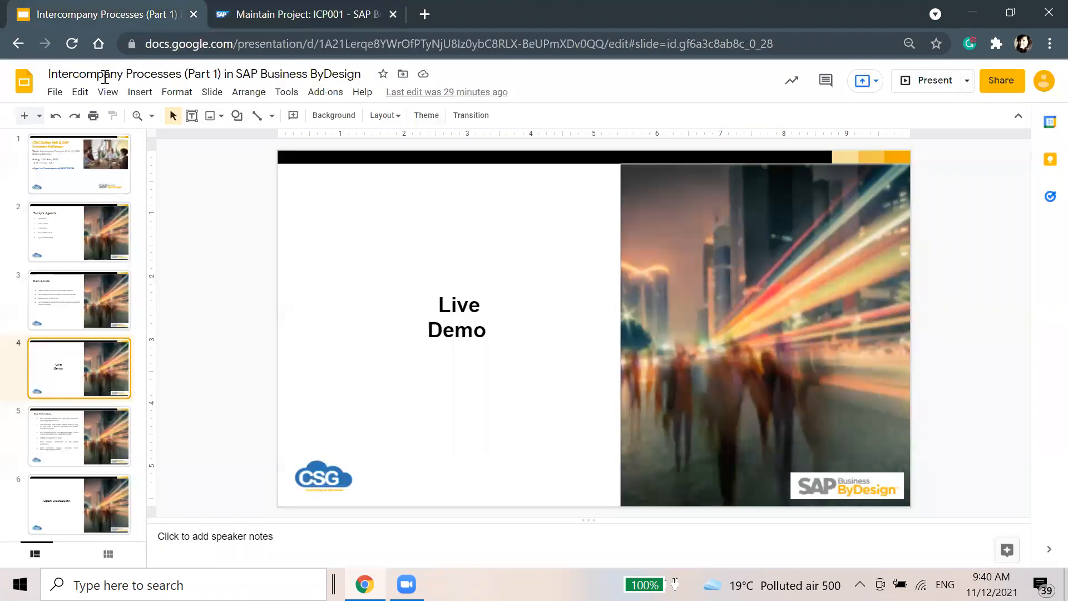
left_click(73, 425)
left_click(922, 89)
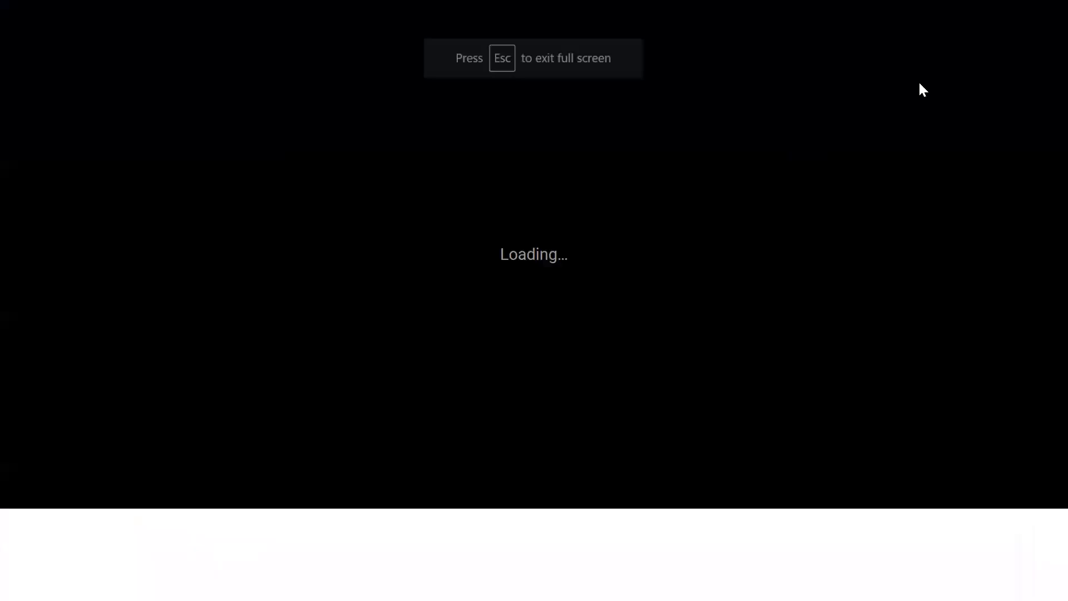